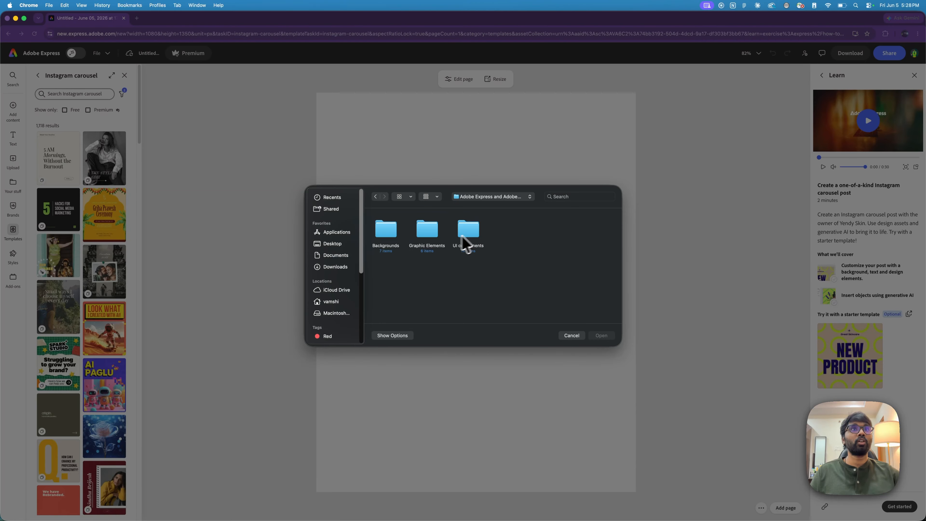
Upload 1.png from the Backgrounds folder and enlarge it to cover the whole page
{"action": "double_click", "coordinate": [387, 233]}
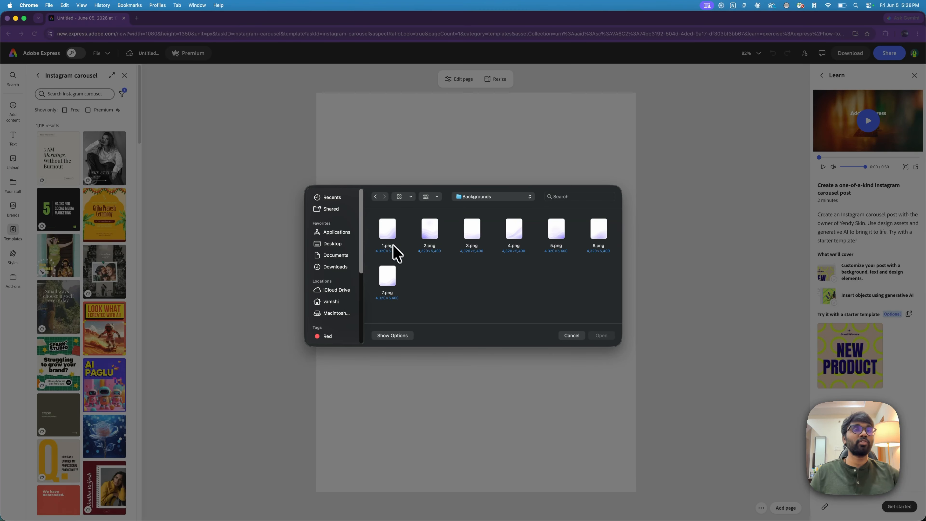
{"action": "double_click", "coordinate": [387, 229]}
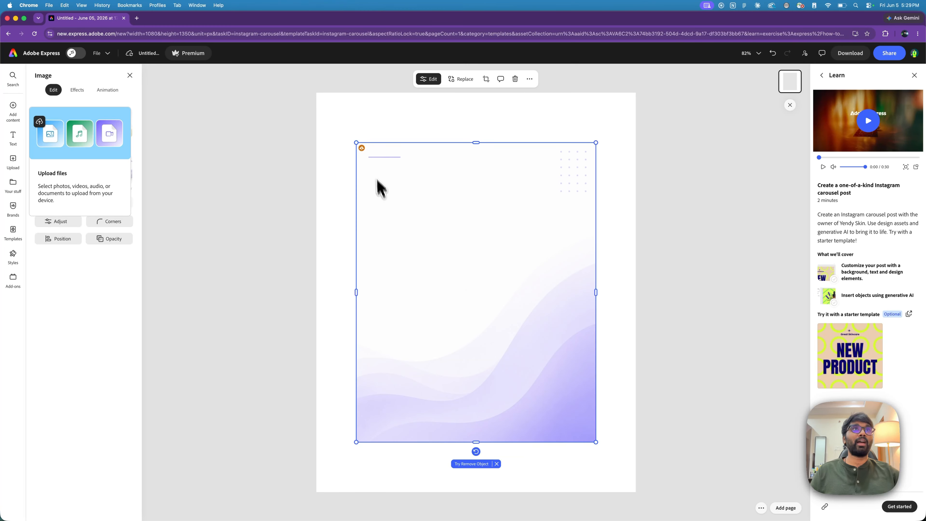
{"action": "left_click_drag", "start_coordinate": [356, 143], "coordinate": [317, 93]}
{"action": "left_click_drag", "start_coordinate": [596, 443], "coordinate": [625, 487]}
{"action": "key", "text": "super+z"}
{"action": "left_click_drag", "start_coordinate": [596, 442], "coordinate": [636, 492]}
{"action": "left_click", "coordinate": [669, 433]}
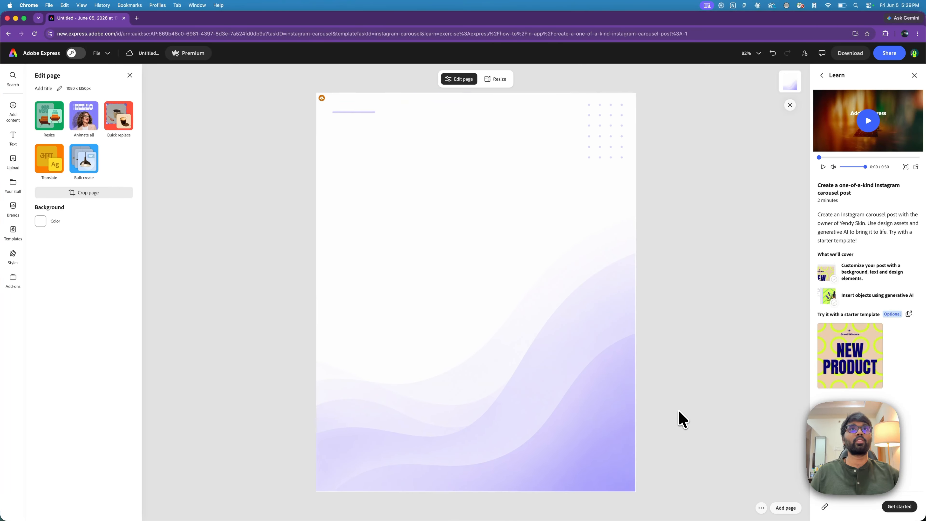
Add a text box reading "Turn Messy Product ideas into launch ready planes"
{"action": "left_click", "coordinate": [21, 139]}
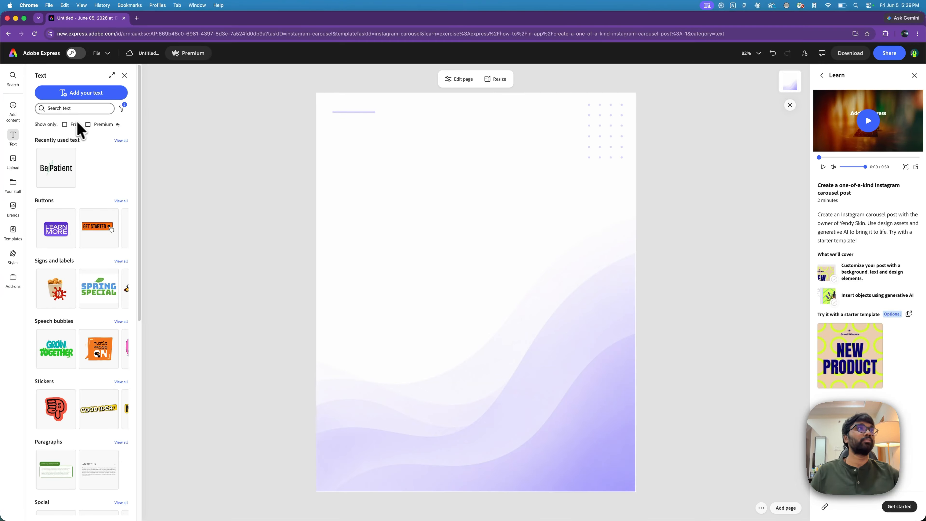
{"action": "left_click", "coordinate": [85, 93]}
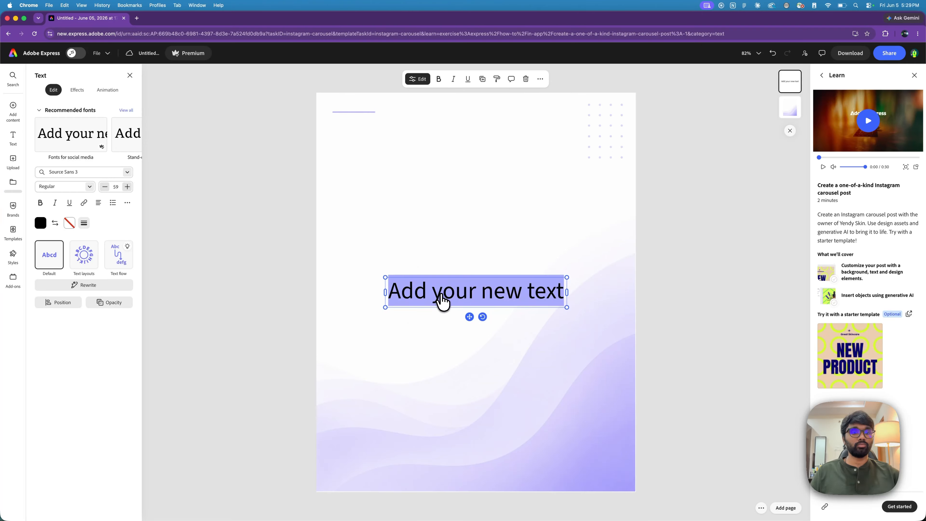
{"action": "type", "text": "Turn Messy"}
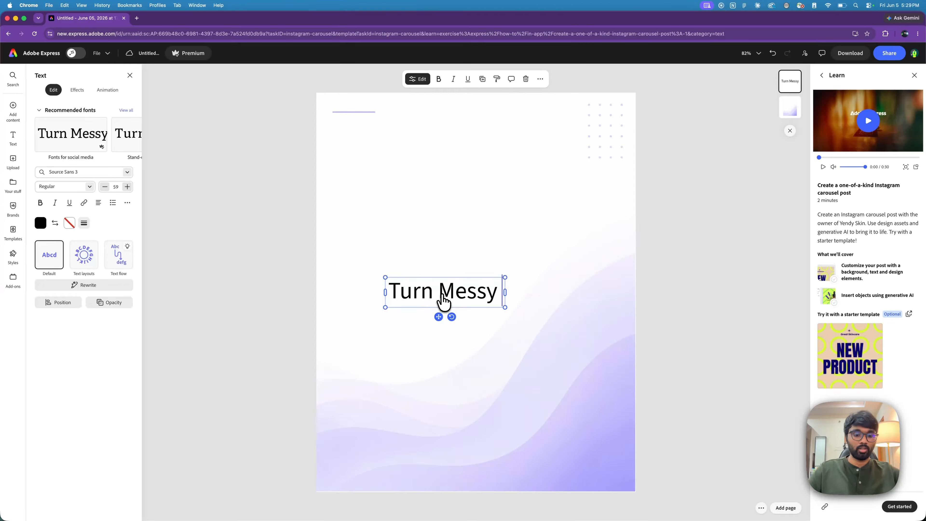
{"action": "type", "text": " Product"}
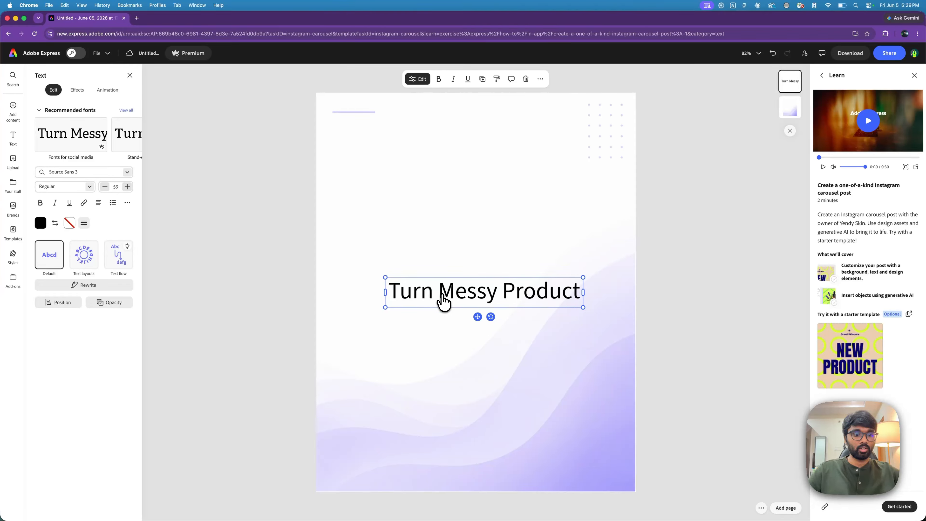
{"action": "type", "text": " ideas into launch r"}
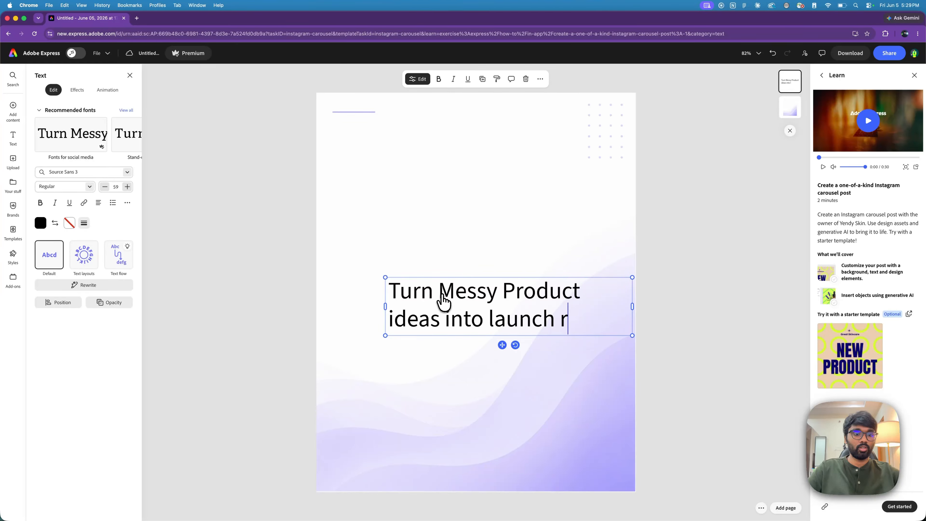
{"action": "type", "text": "eady pla"}
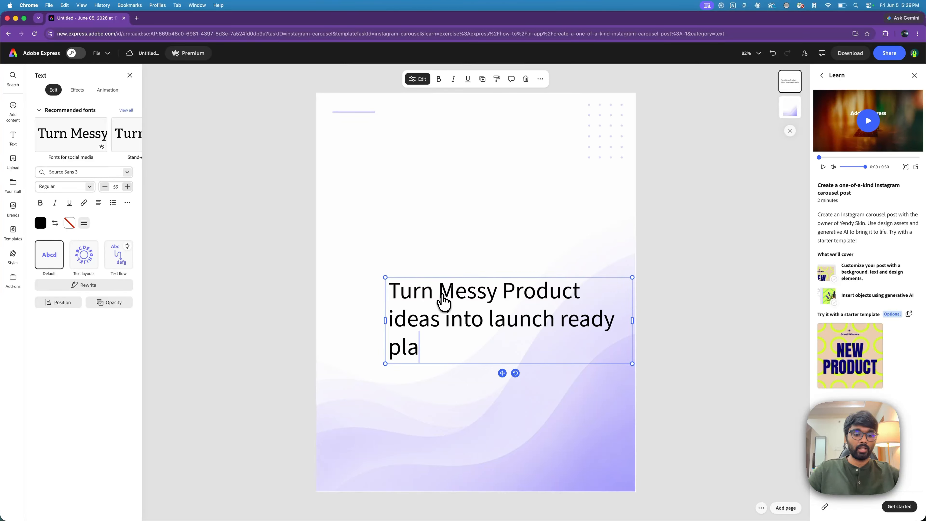
{"action": "type", "text": "v"}
{"action": "key", "text": "BackSpace"}
{"action": "type", "text": "nes"}
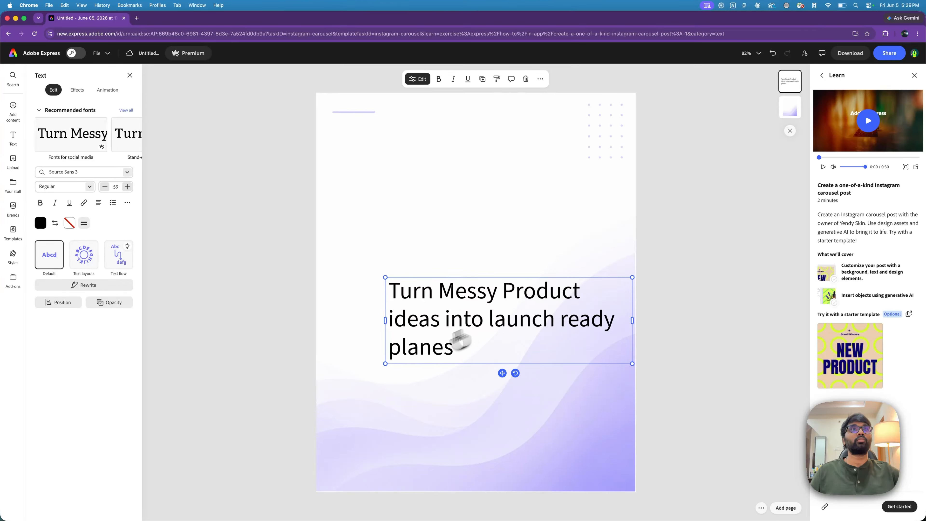
Correct the headline's last word to "plans" and move the text box to the upper part of the page, below the short line
{"action": "left_click", "coordinate": [408, 356]}
{"action": "right_click", "coordinate": [411, 360]}
{"action": "key", "text": "Escape"}
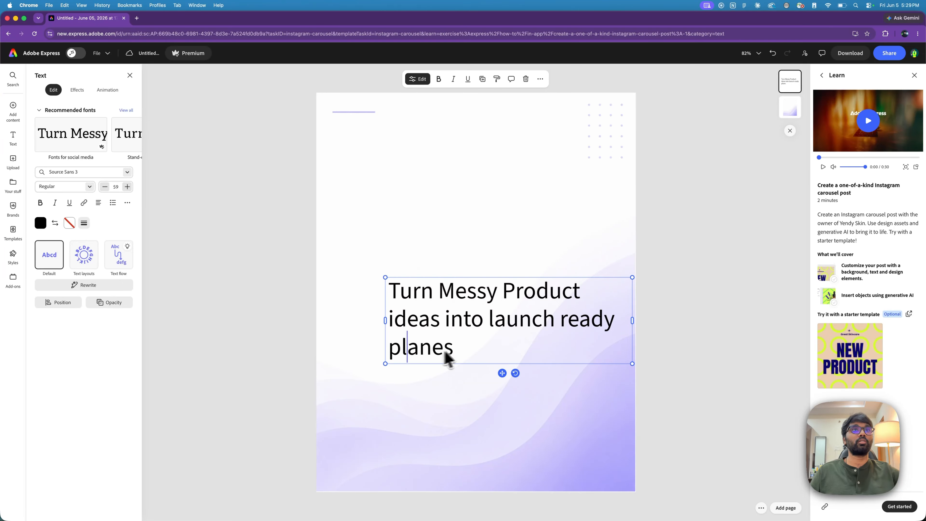
{"action": "left_click_drag", "start_coordinate": [460, 349], "coordinate": [431, 350]}
{"action": "type", "text": "s"}
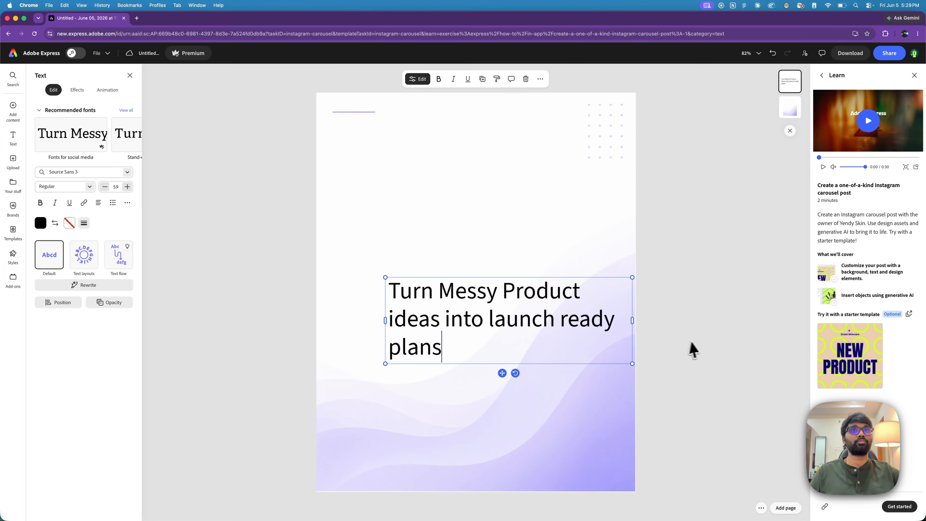
{"action": "left_click", "coordinate": [688, 343]}
{"action": "left_click_drag", "start_coordinate": [498, 322], "coordinate": [424, 197]}
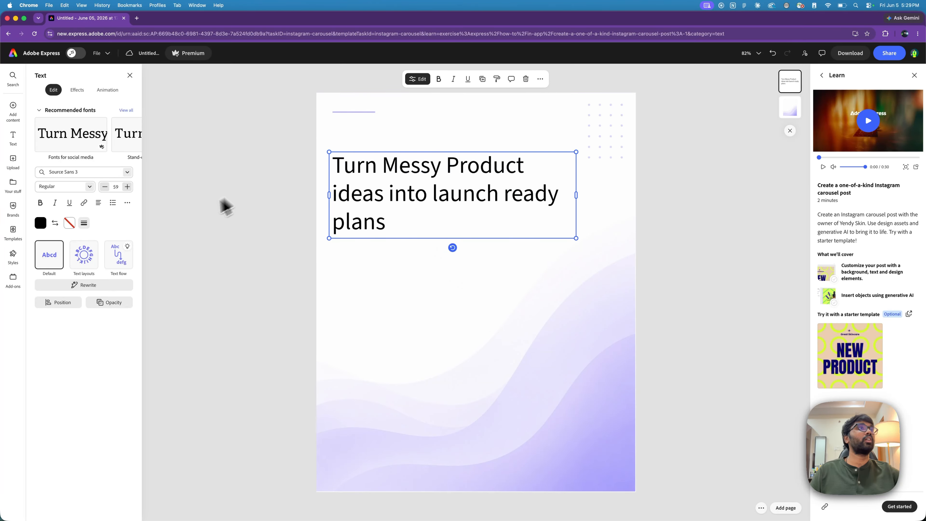
Set the headline's font style to Black and its letters to all caps
{"action": "left_click", "coordinate": [89, 187]}
{"action": "left_click", "coordinate": [90, 187]}
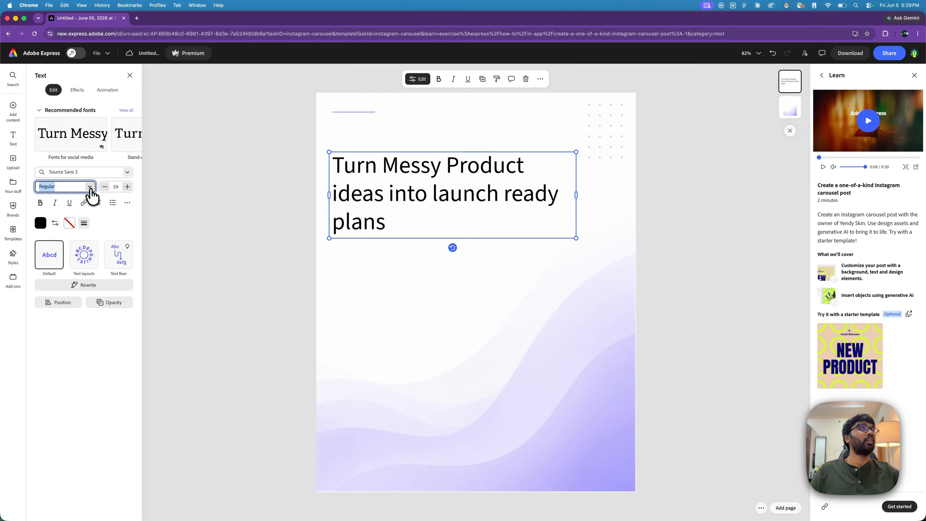
{"action": "left_click", "coordinate": [89, 187]}
{"action": "scroll", "coordinate": [68, 270], "scroll_direction": "down", "scroll_amount": 4}
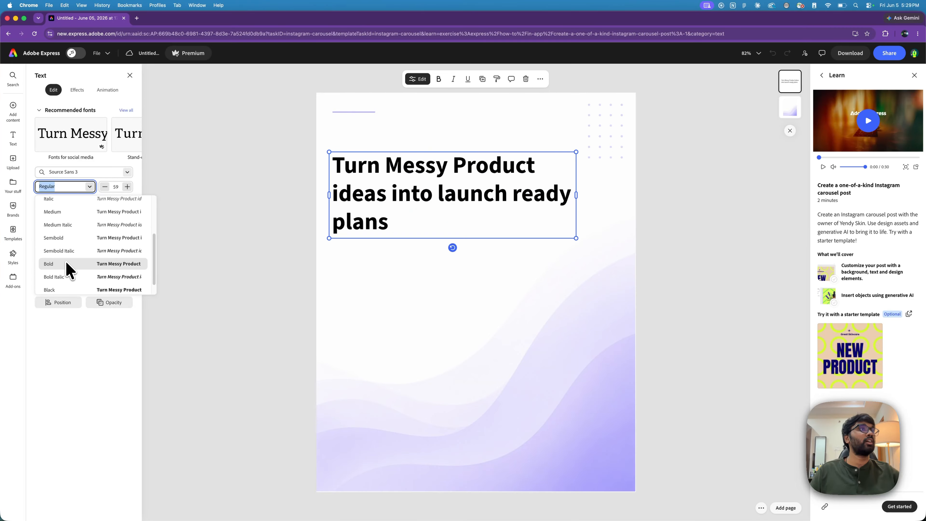
{"action": "left_click", "coordinate": [68, 279]}
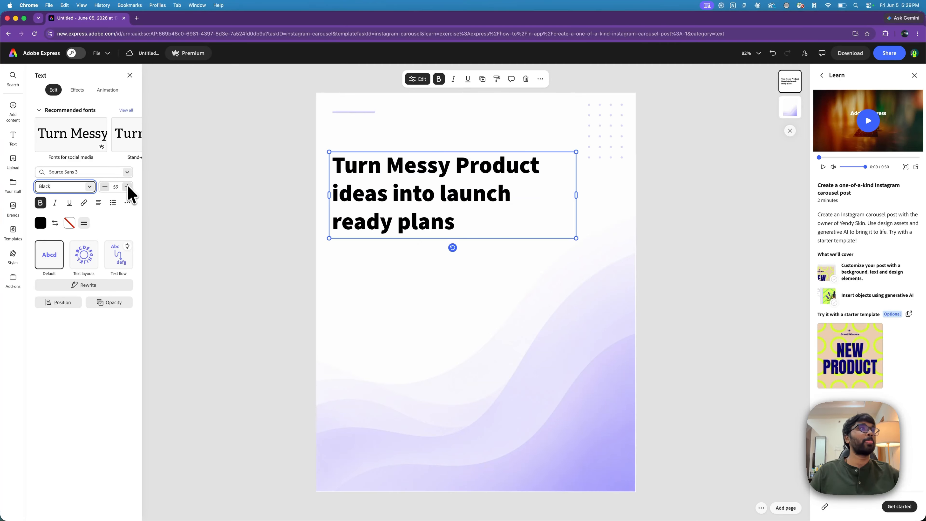
{"action": "left_click", "coordinate": [127, 203]}
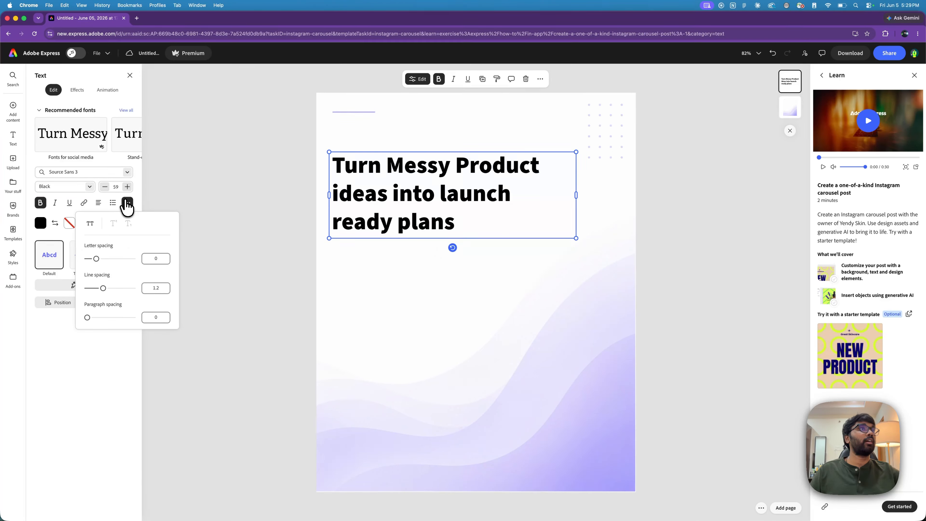
{"action": "left_click", "coordinate": [91, 224]}
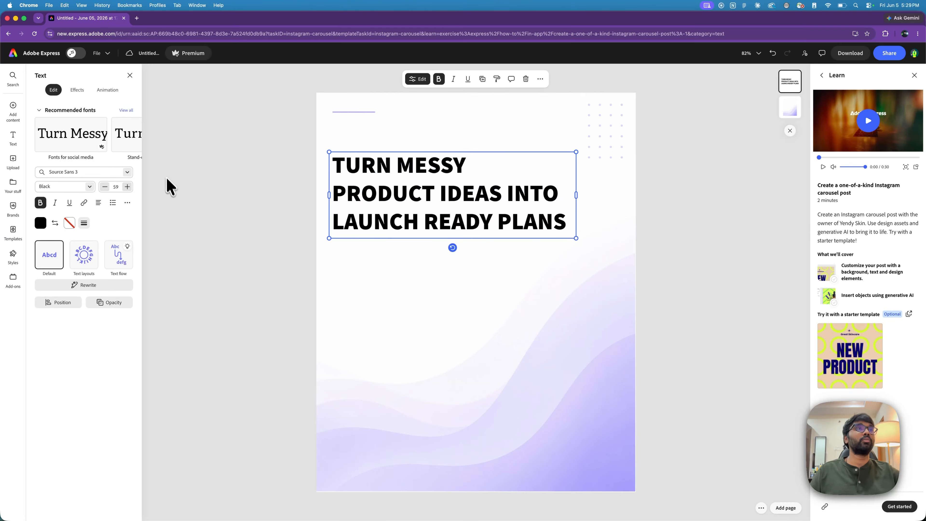
Increase the headline's font size to 72
{"action": "left_click", "coordinate": [128, 186]}
{"action": "left_click", "coordinate": [127, 186]}
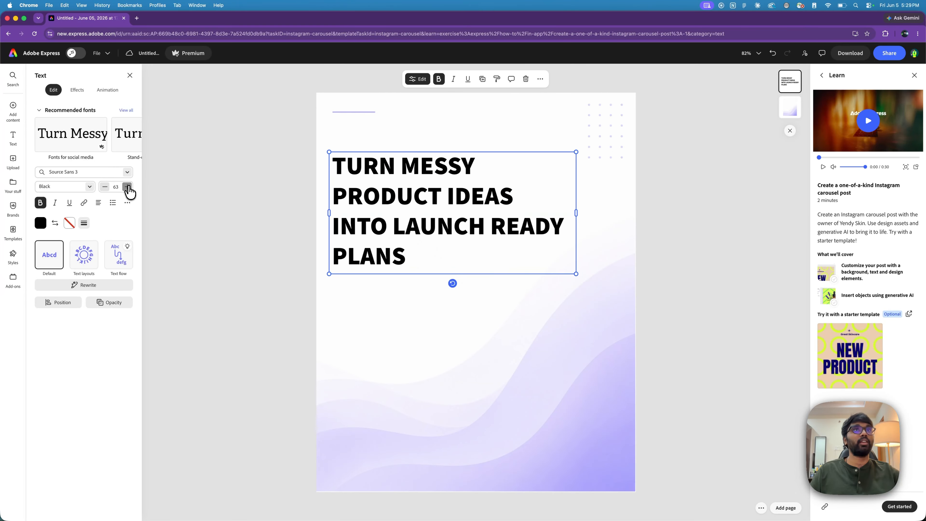
{"action": "left_click", "coordinate": [127, 186]}
{"action": "left_click", "coordinate": [127, 186]}
{"action": "left_click", "coordinate": [127, 187]}
{"action": "left_click", "coordinate": [127, 187]}
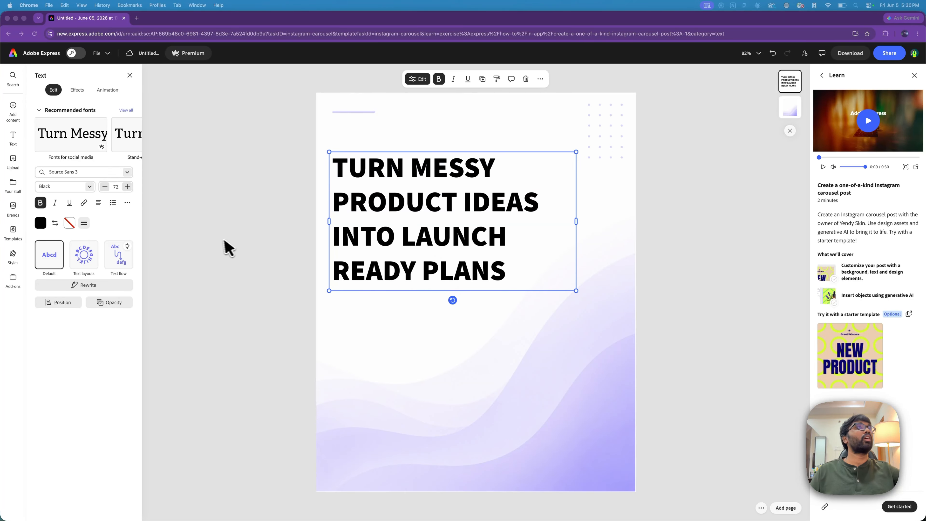
Tighten the headline's letter spacing to -52 and its line spacing to 1.11
{"action": "left_click", "coordinate": [127, 204]}
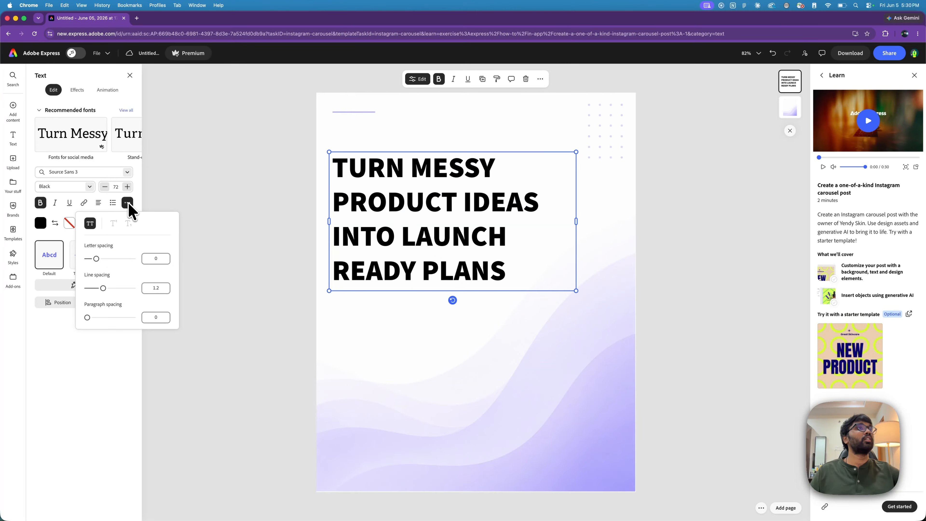
{"action": "left_click_drag", "start_coordinate": [96, 258], "coordinate": [100, 287]}
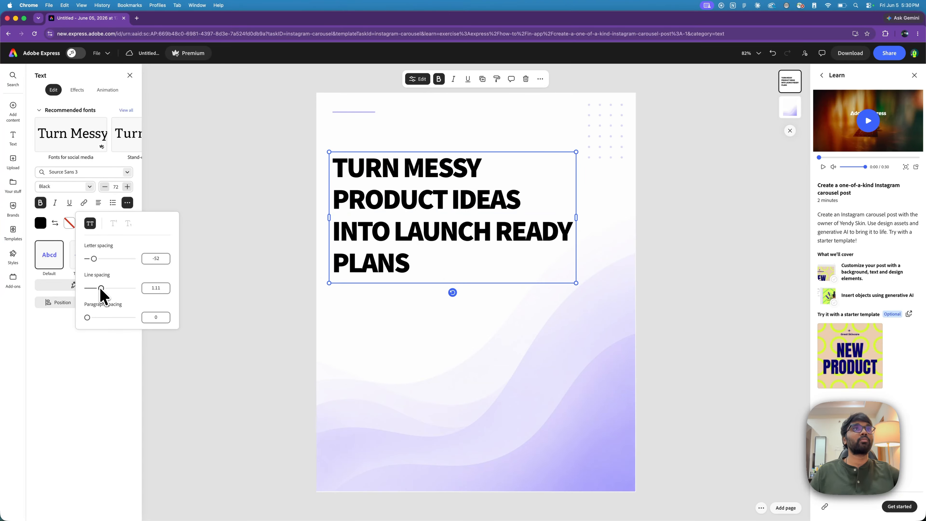
{"action": "left_click", "coordinate": [125, 203]}
Set the headline's font size to 80 and deselect the text
{"action": "left_click", "coordinate": [117, 186]}
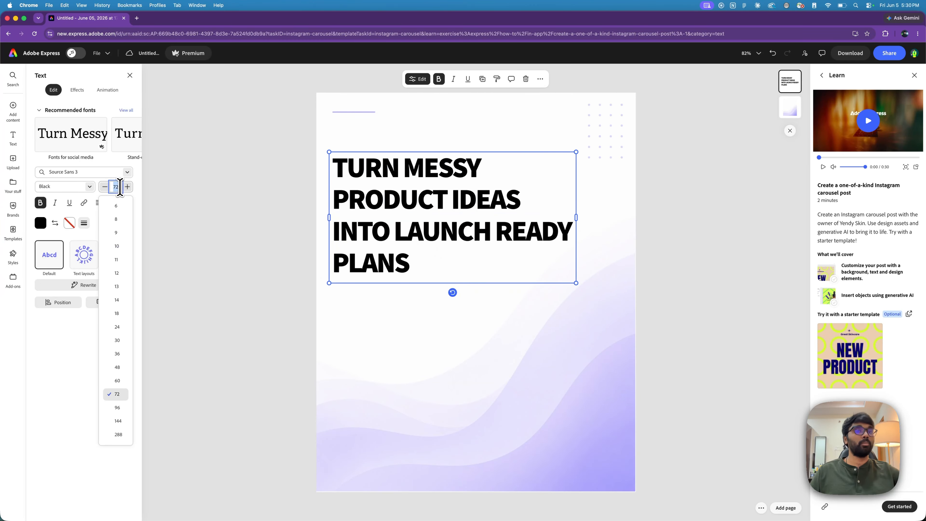
{"action": "type", "text": "80"}
{"action": "key", "text": "Return"}
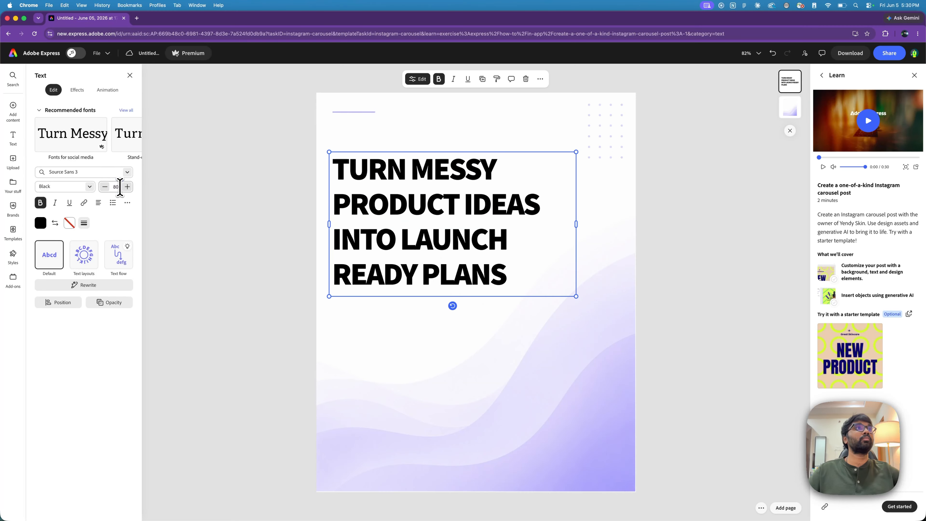
{"action": "left_click", "coordinate": [268, 207]}
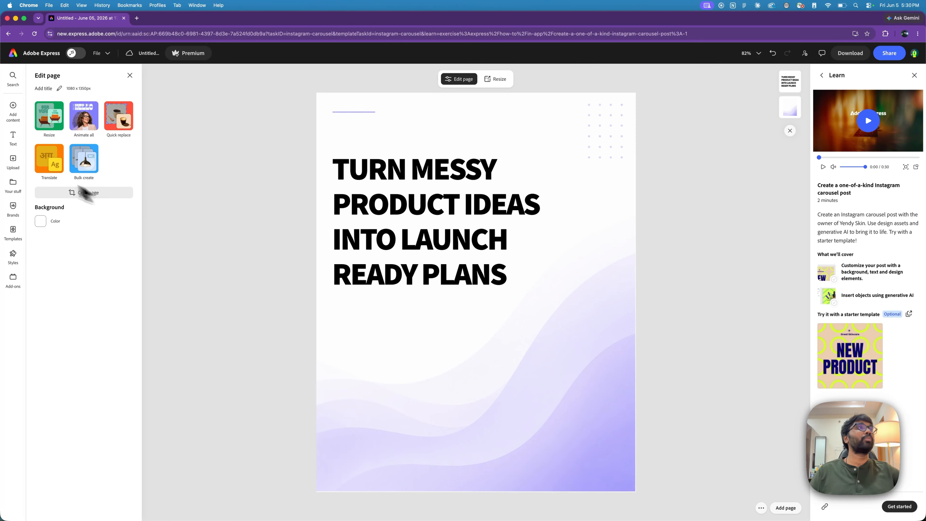
Upload 1.png from the UI components folder and move the dashboard image to the lower part of the page
{"action": "left_click", "coordinate": [13, 162]}
{"action": "left_click", "coordinate": [476, 197]}
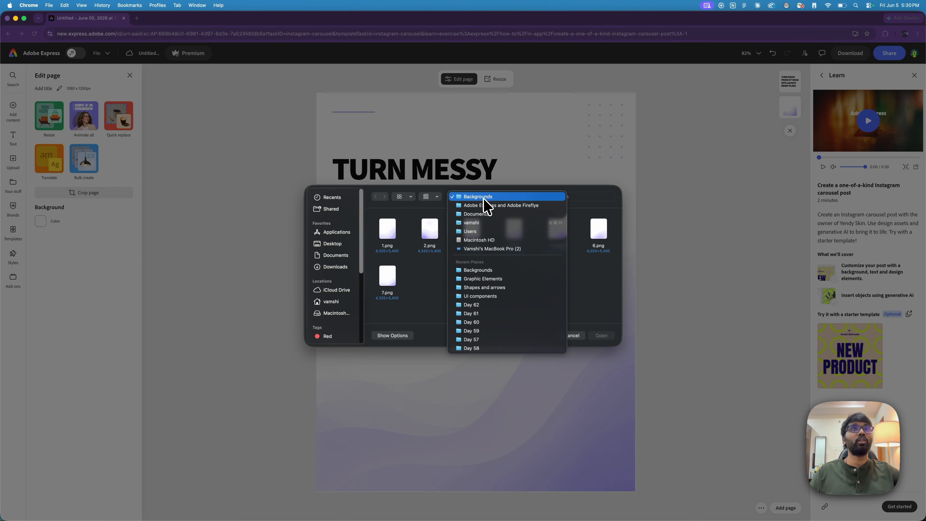
{"action": "left_click", "coordinate": [485, 206]}
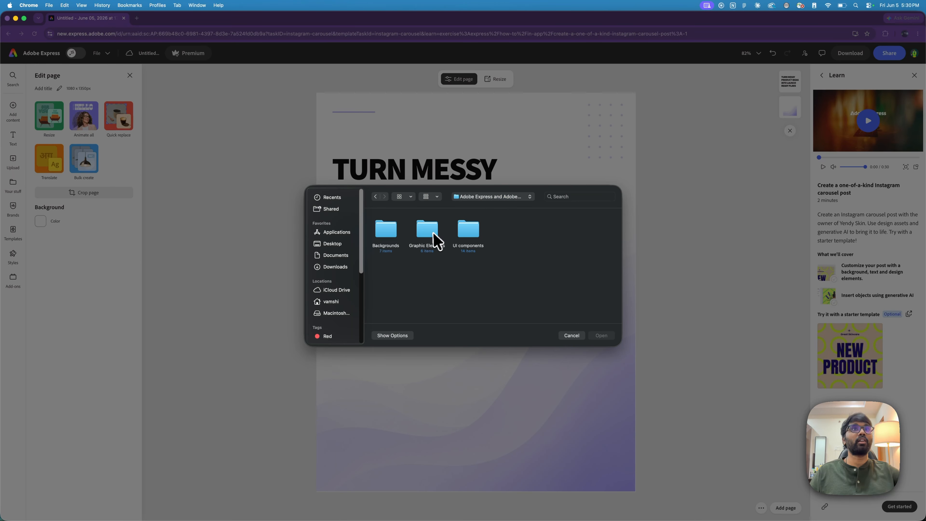
{"action": "double_click", "coordinate": [467, 234]}
{"action": "double_click", "coordinate": [387, 230]}
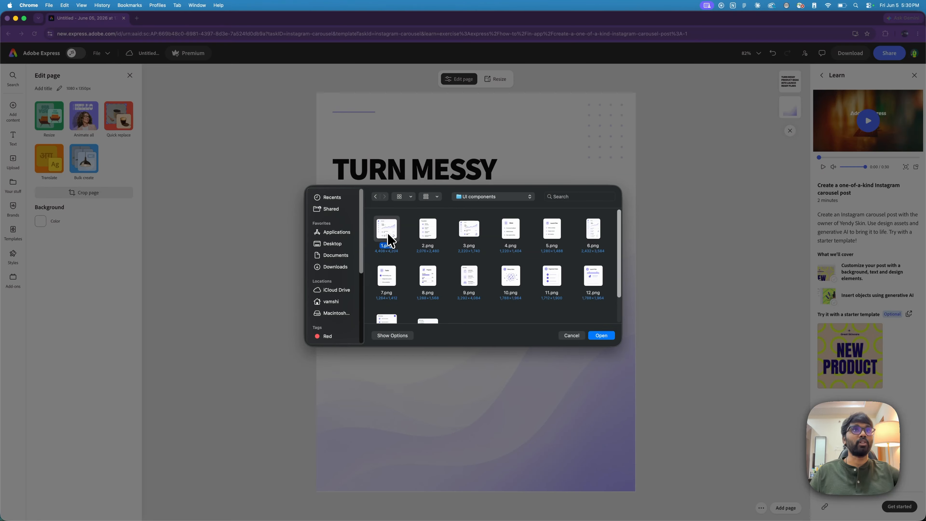
{"action": "left_click_drag", "start_coordinate": [439, 314], "coordinate": [453, 423]}
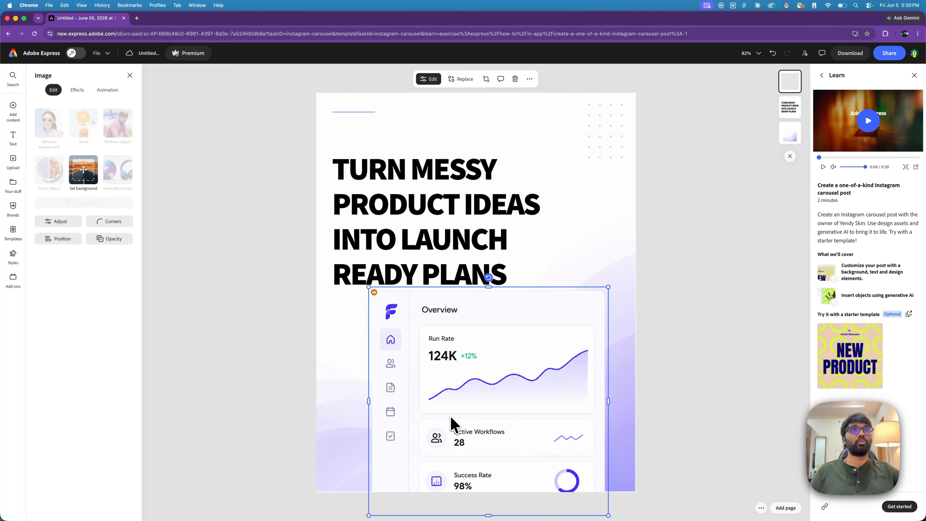
Move the headline up, center-align it and widen its text box so the text wraps onto three lines
{"action": "left_click", "coordinate": [433, 244]}
{"action": "left_click_drag", "start_coordinate": [433, 244], "coordinate": [438, 220]}
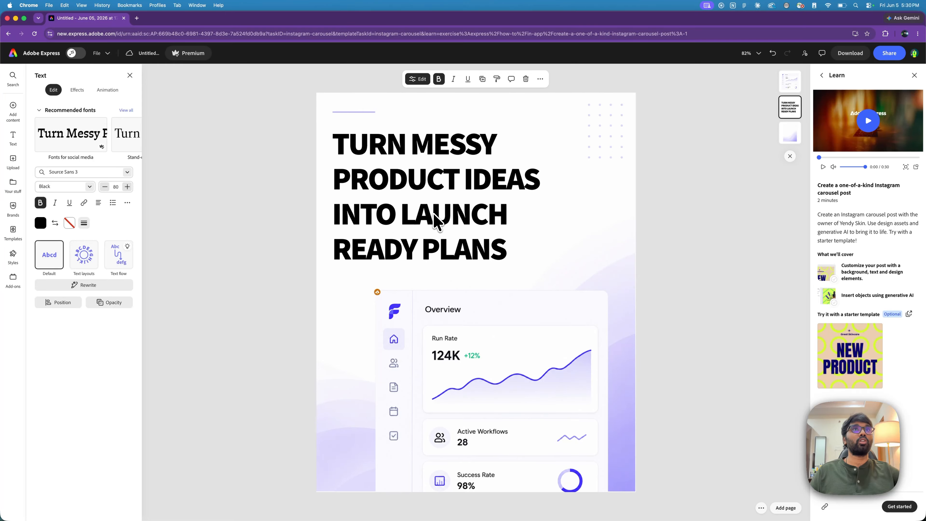
{"action": "left_click", "coordinate": [98, 202]}
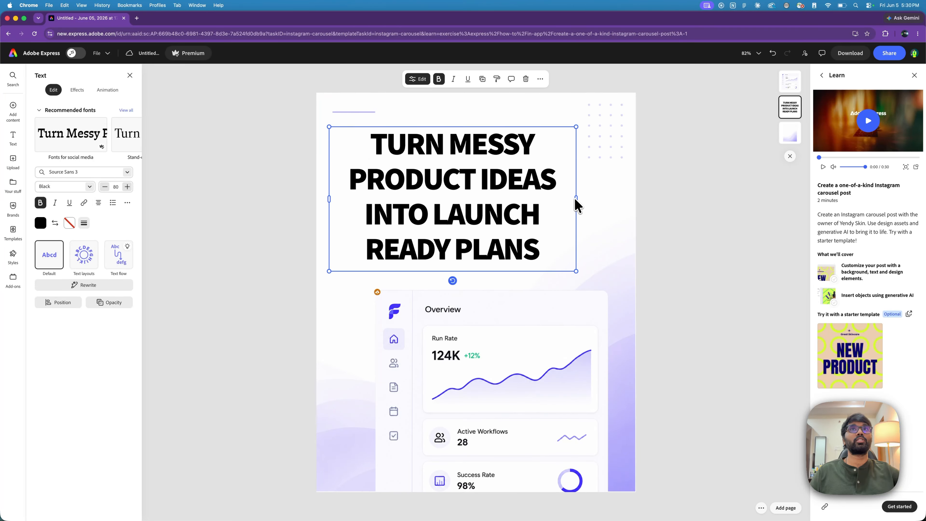
{"action": "left_click_drag", "start_coordinate": [573, 199], "coordinate": [628, 206]}
{"action": "key", "text": "super+z"}
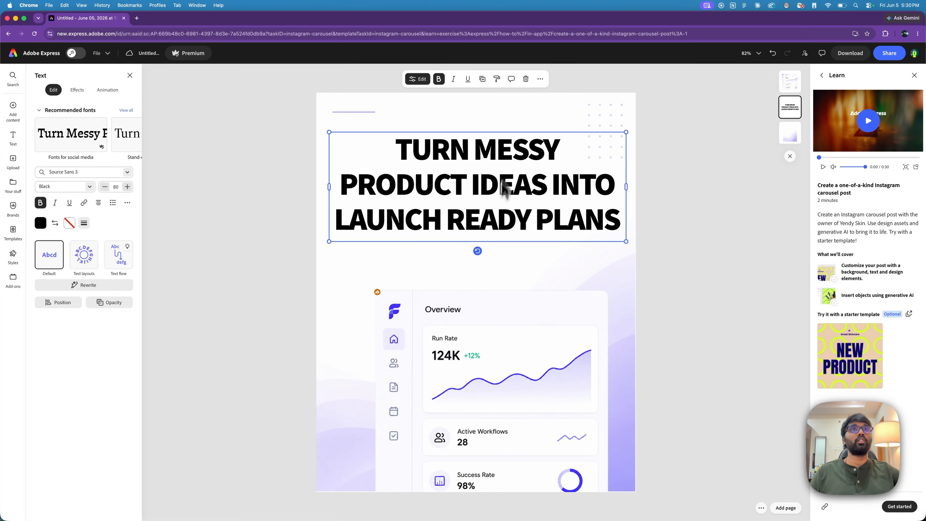
Enlarge the dashboard image slightly and center it beneath the headline
{"action": "left_click_drag", "start_coordinate": [480, 326], "coordinate": [467, 309]}
{"action": "mouse_move", "coordinate": [477, 269]}
{"action": "left_mouse_down"}
{"action": "mouse_move", "coordinate": [480, 247]}
{"action": "mouse_move", "coordinate": [476, 276]}
{"action": "left_mouse_up"}
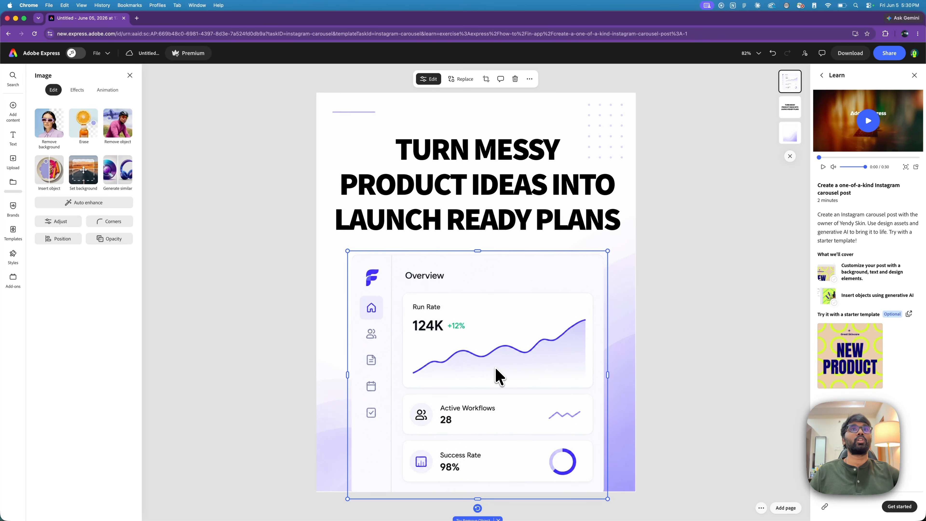
Upload the checkmark graphic 1.png from the Graphic Elements folder
{"action": "left_click", "coordinate": [13, 161]}
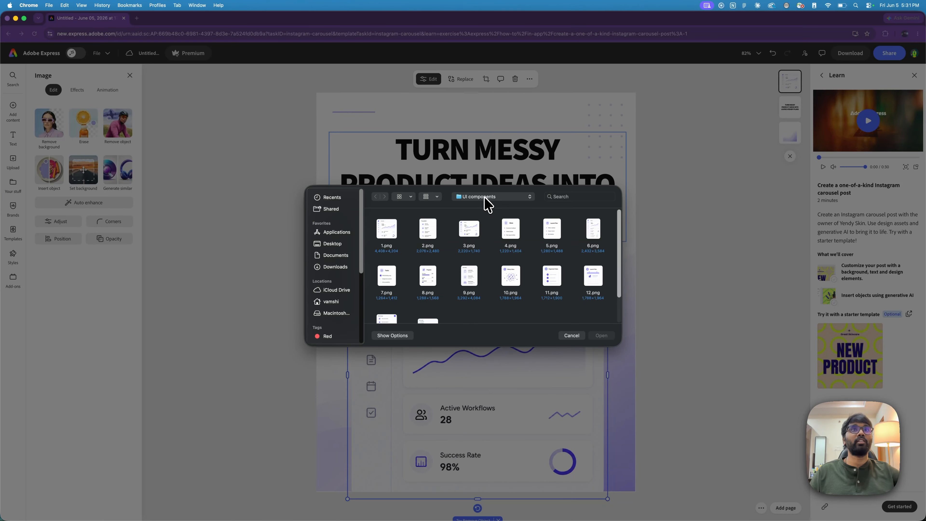
{"action": "left_click", "coordinate": [488, 204]}
{"action": "left_click", "coordinate": [468, 207]}
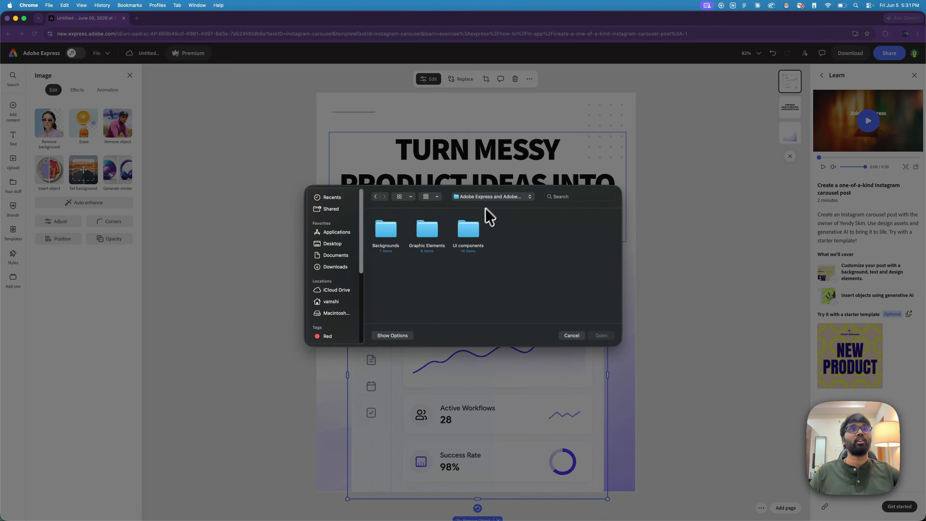
{"action": "double_click", "coordinate": [436, 240]}
{"action": "double_click", "coordinate": [378, 227]}
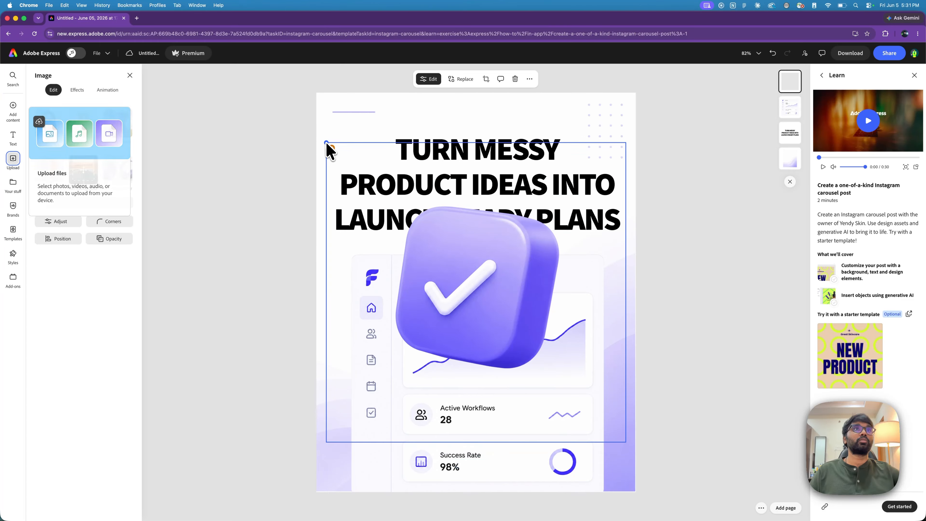
Shrink the checkmark graphic and place it over the dashboard image's upper-right corner
{"action": "left_click_drag", "start_coordinate": [326, 144], "coordinate": [524, 352]}
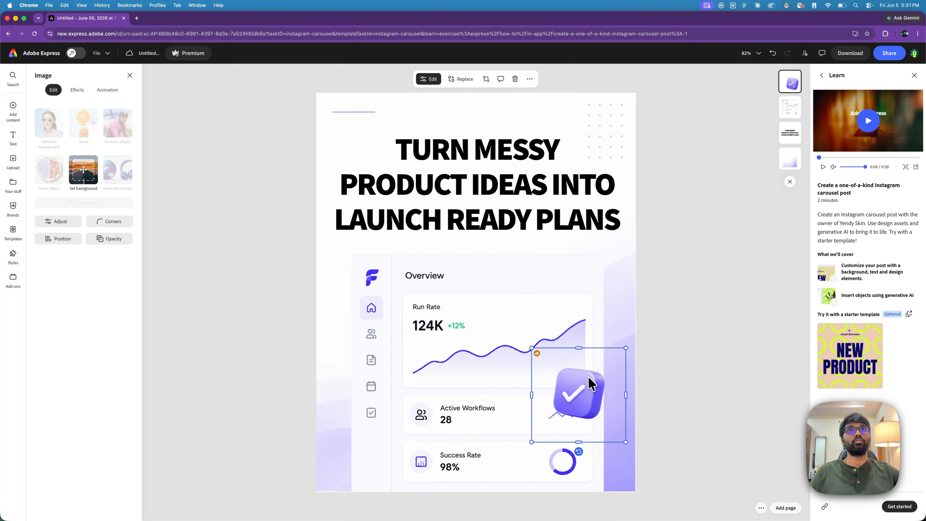
{"action": "left_click_drag", "start_coordinate": [590, 382], "coordinate": [595, 257]}
{"action": "left_click_drag", "start_coordinate": [532, 228], "coordinate": [579, 256]}
{"action": "left_click_drag", "start_coordinate": [602, 285], "coordinate": [602, 259]}
{"action": "left_click", "coordinate": [622, 326]}
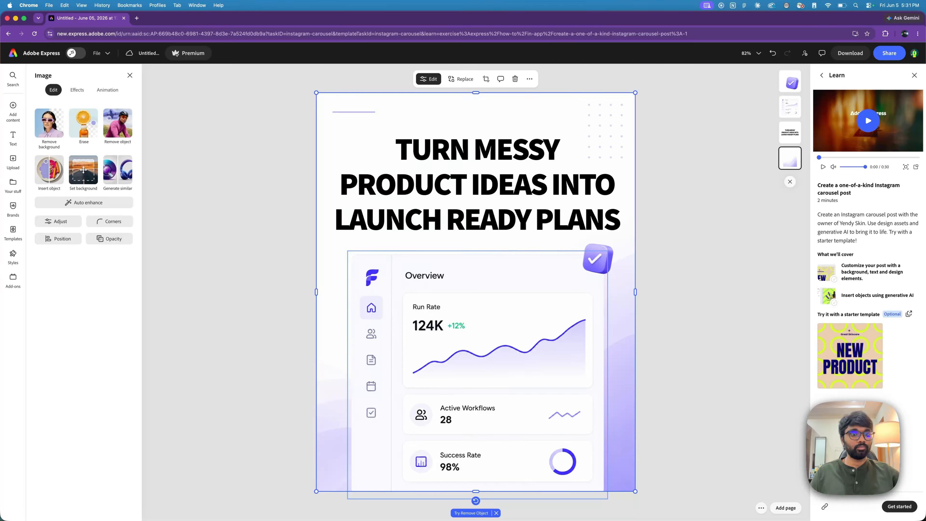
{"action": "left_click", "coordinate": [282, 292]}
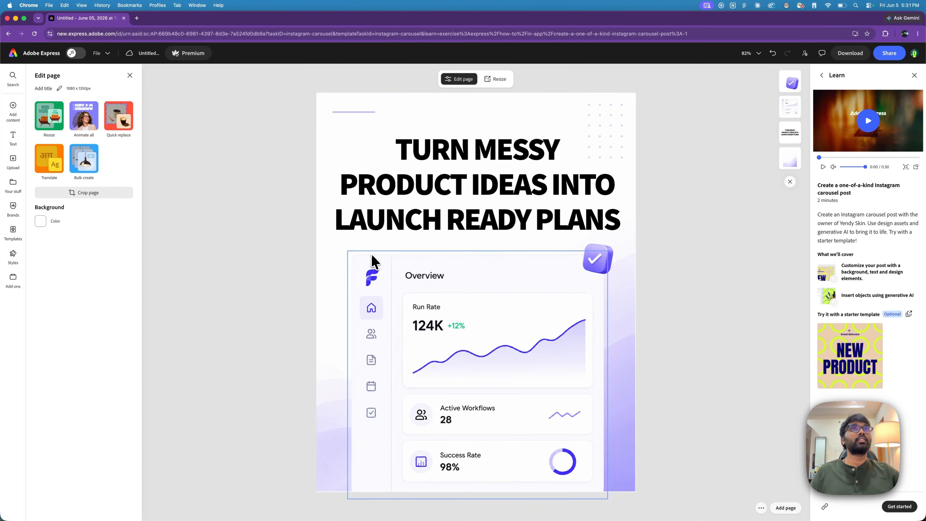
{"action": "left_click", "coordinate": [376, 264]}
{"action": "left_click", "coordinate": [648, 176]}
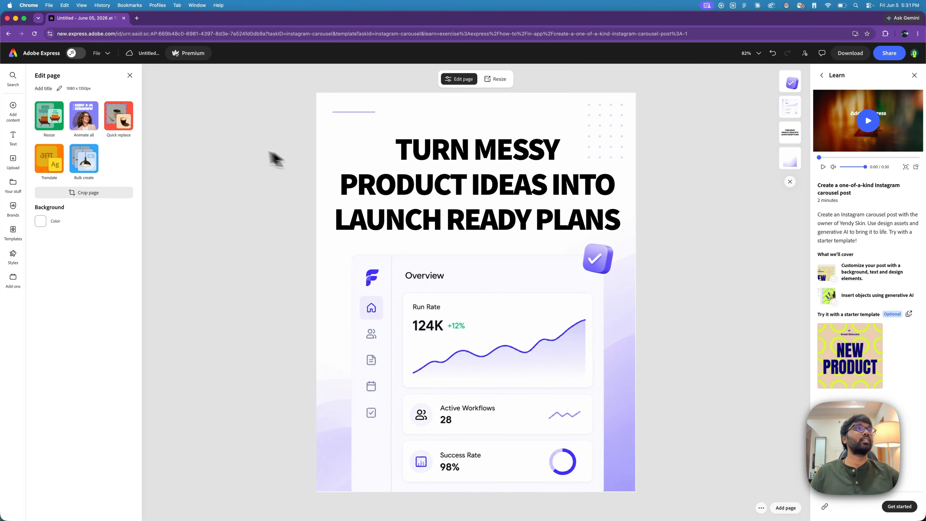
{"action": "left_click", "coordinate": [321, 100]}
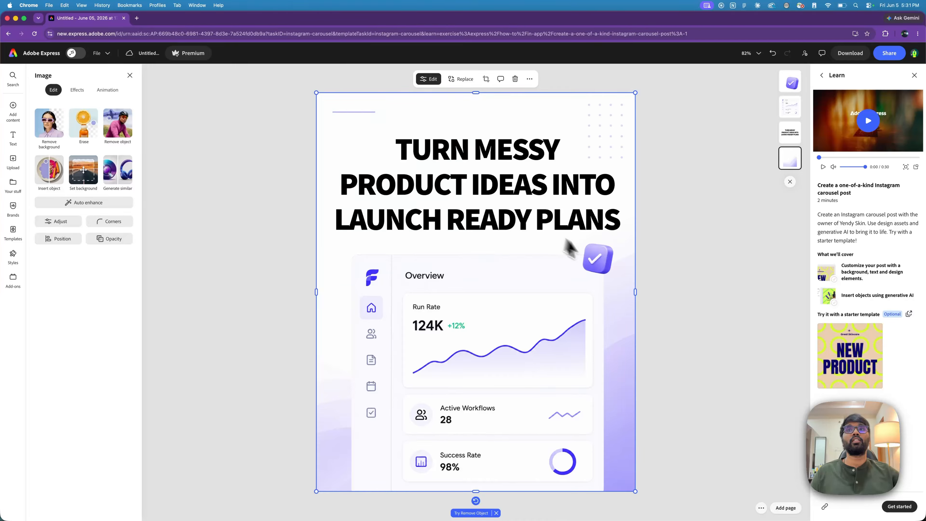
{"action": "left_click", "coordinate": [716, 296]}
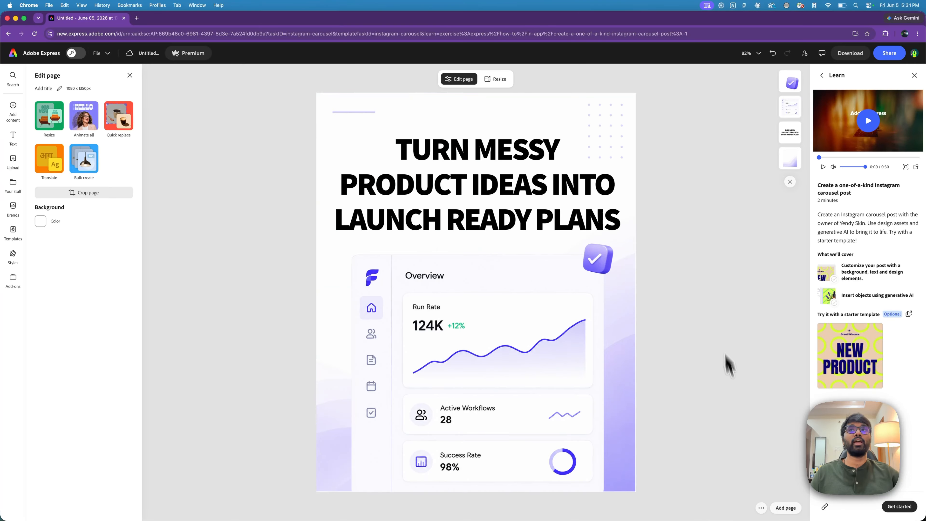
Add a second page of the same size and fill it with 1.png from the Backgrounds folder
{"action": "left_click", "coordinate": [787, 508]}
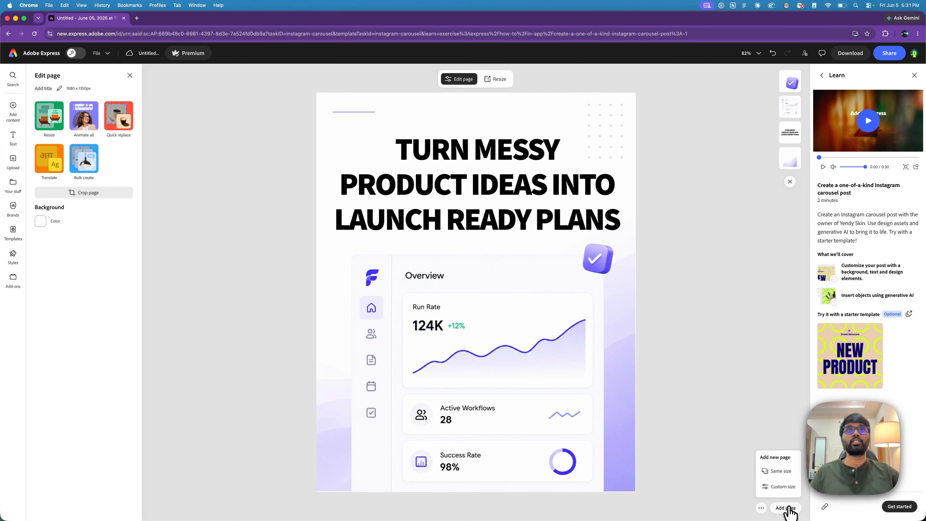
{"action": "left_click", "coordinate": [780, 471]}
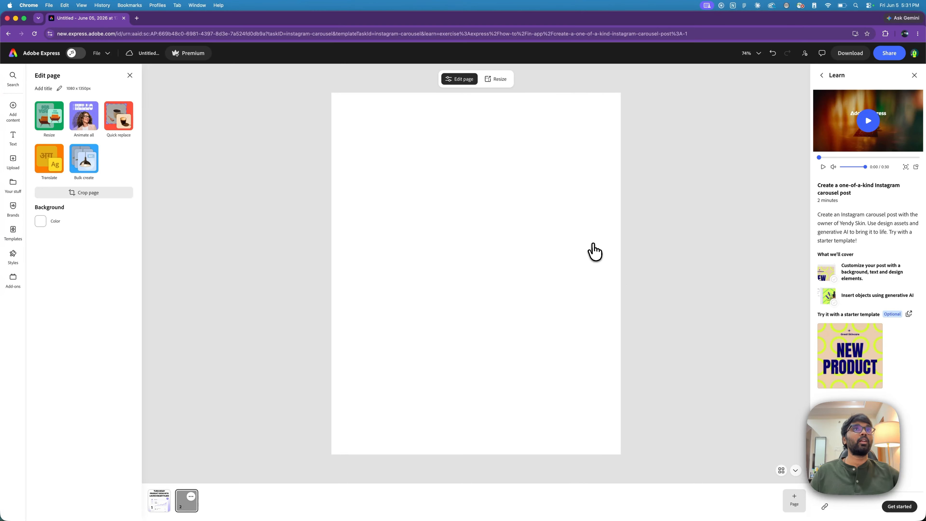
{"action": "left_click", "coordinate": [13, 165]}
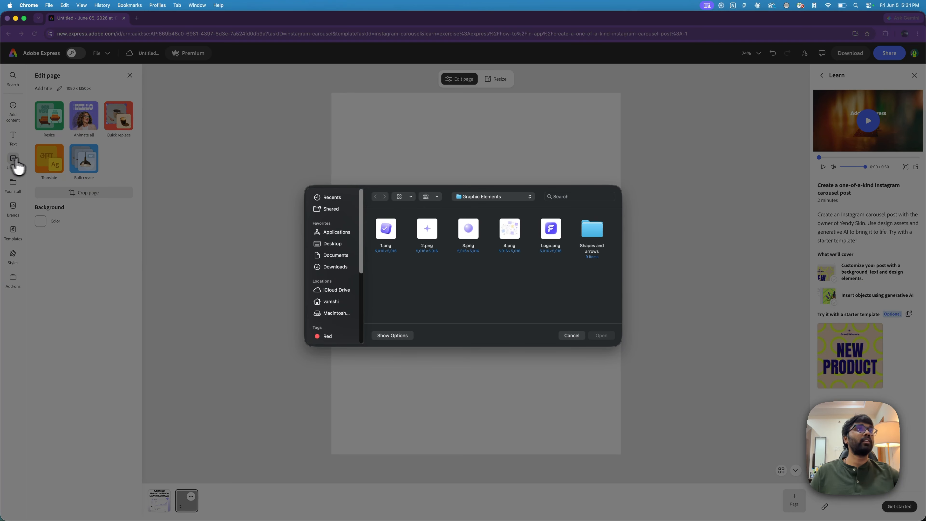
{"action": "left_click", "coordinate": [484, 195]}
{"action": "left_click", "coordinate": [488, 206]}
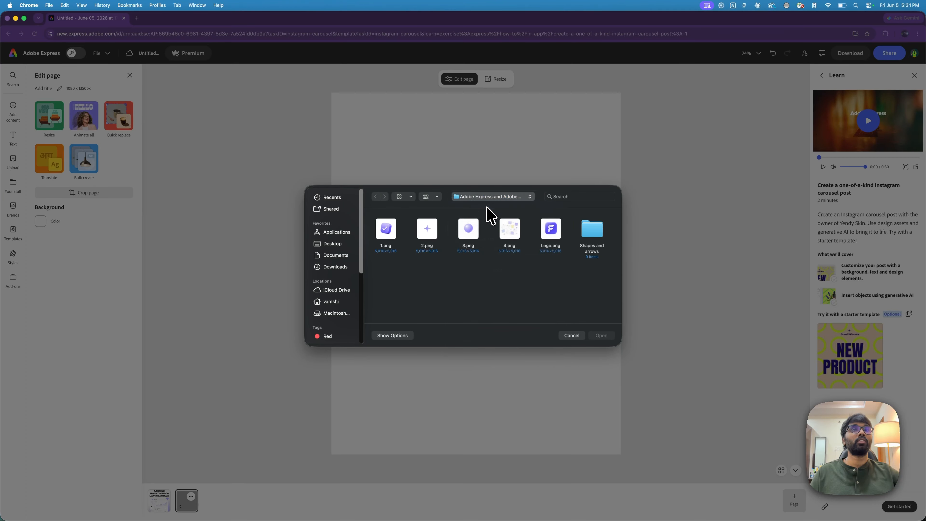
{"action": "double_click", "coordinate": [388, 233]}
{"action": "double_click", "coordinate": [390, 234]}
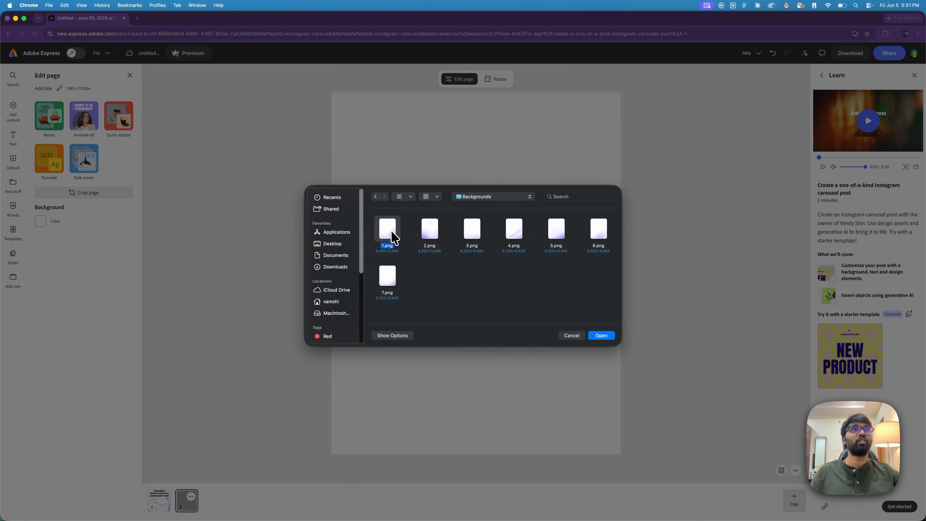
{"action": "left_click_drag", "start_coordinate": [368, 141], "coordinate": [331, 94]}
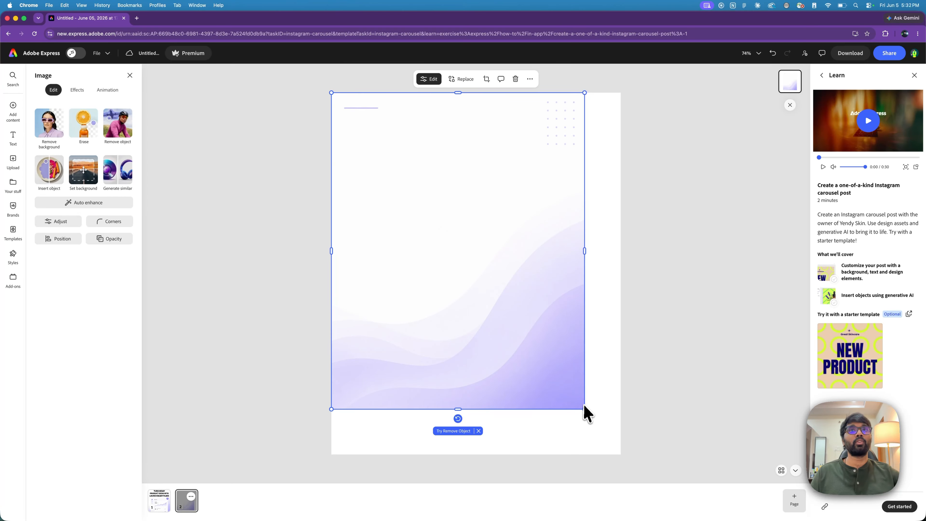
{"action": "left_click_drag", "start_coordinate": [584, 409], "coordinate": [611, 471]}
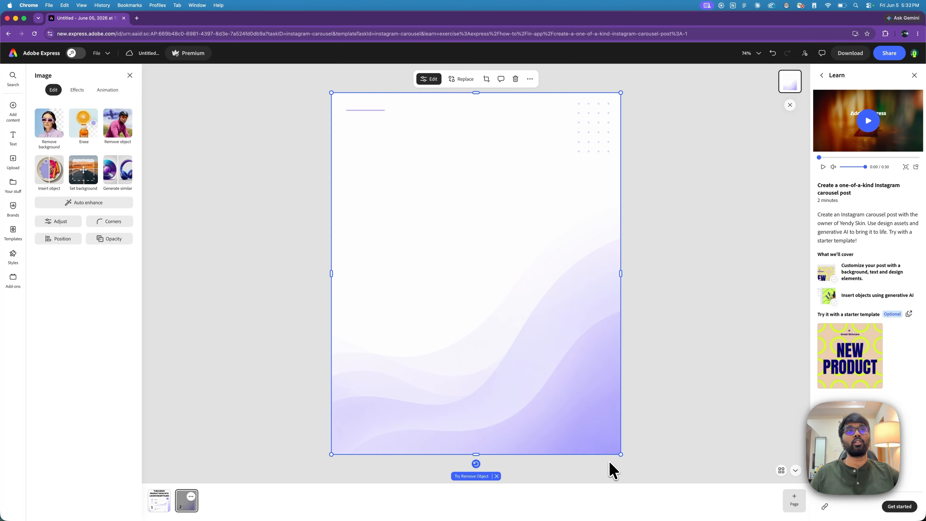
Duplicate the background-only page four times to create pages 3 to 6
{"action": "left_click", "coordinate": [190, 497]}
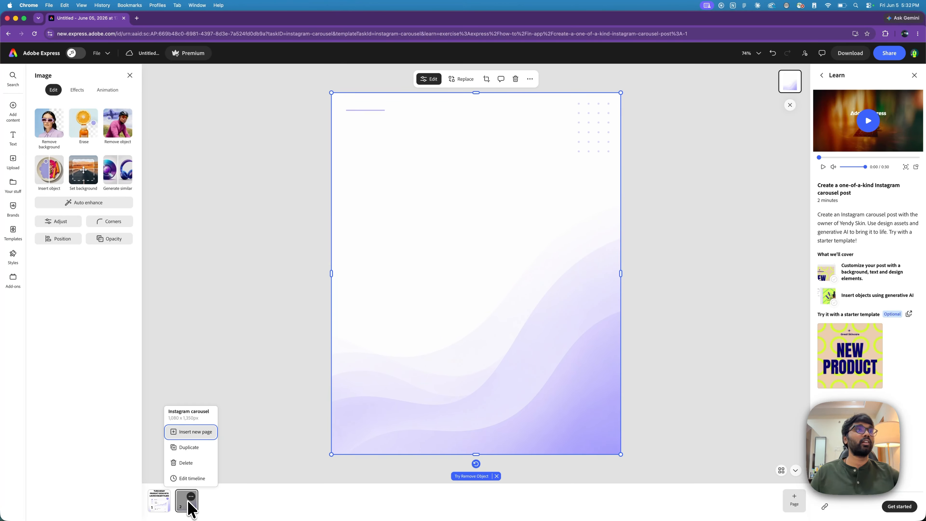
{"action": "left_click", "coordinate": [190, 447]}
{"action": "left_click", "coordinate": [218, 496]}
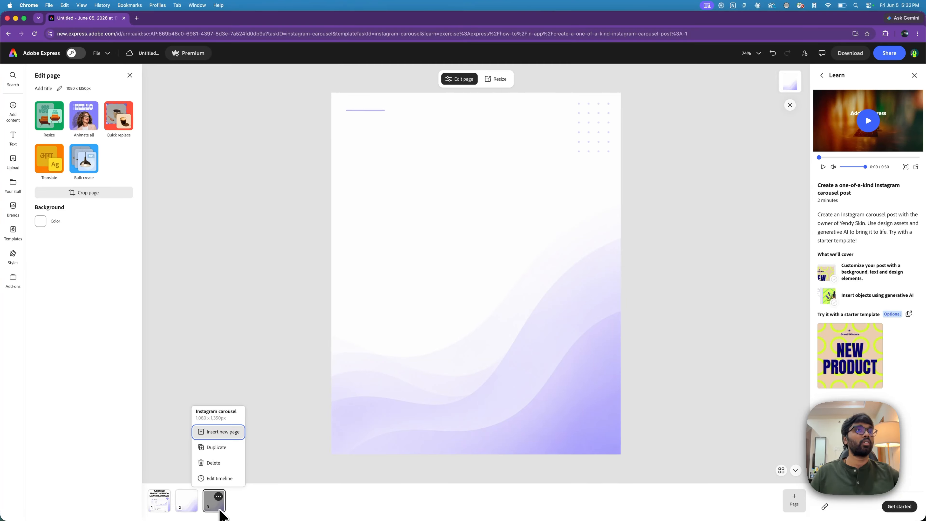
{"action": "left_click", "coordinate": [222, 448]}
{"action": "left_click", "coordinate": [245, 496]}
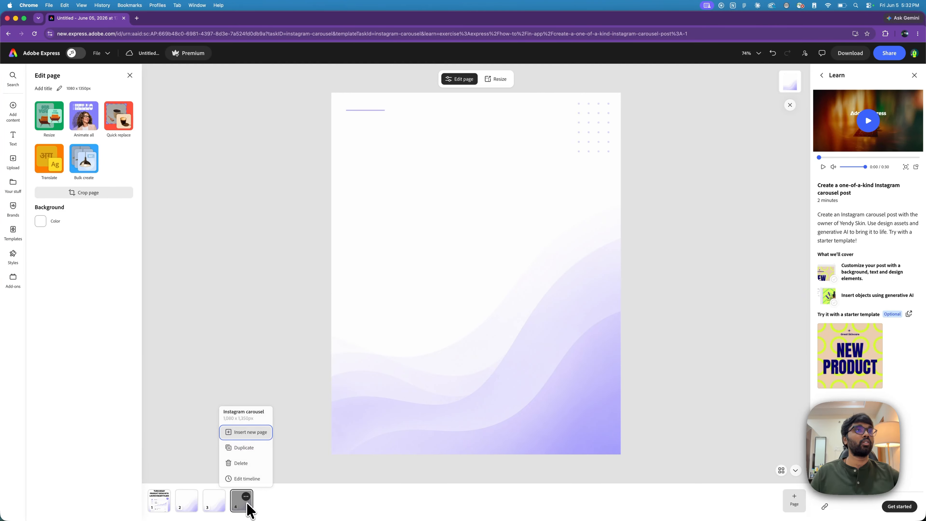
{"action": "left_click", "coordinate": [248, 448]}
{"action": "left_click", "coordinate": [274, 496]}
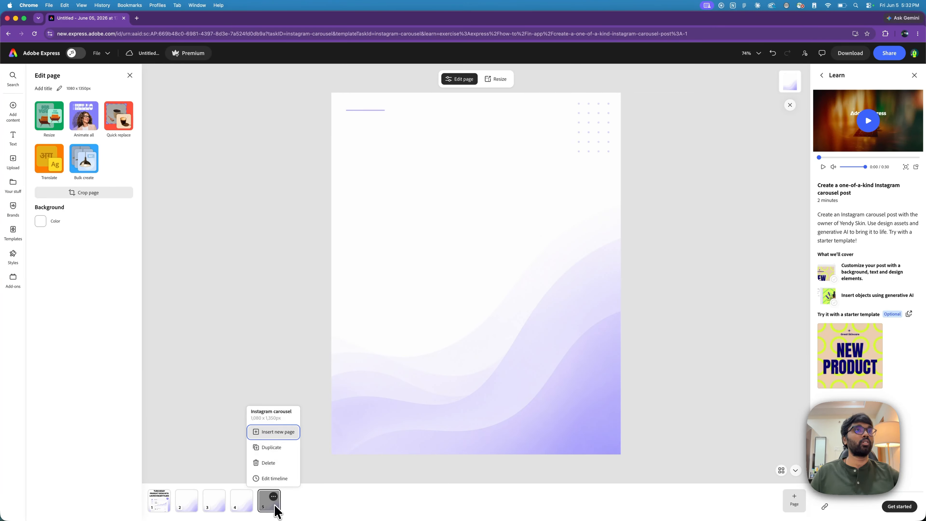
{"action": "left_click", "coordinate": [275, 448]}
Copy the headline from page 1 and paste it onto page 2
{"action": "left_click", "coordinate": [193, 503]}
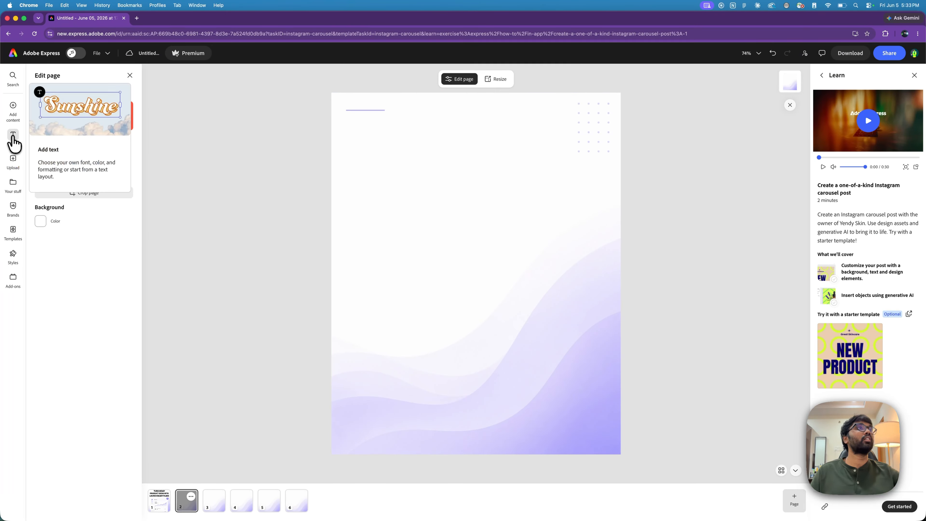
{"action": "left_click", "coordinate": [13, 138]}
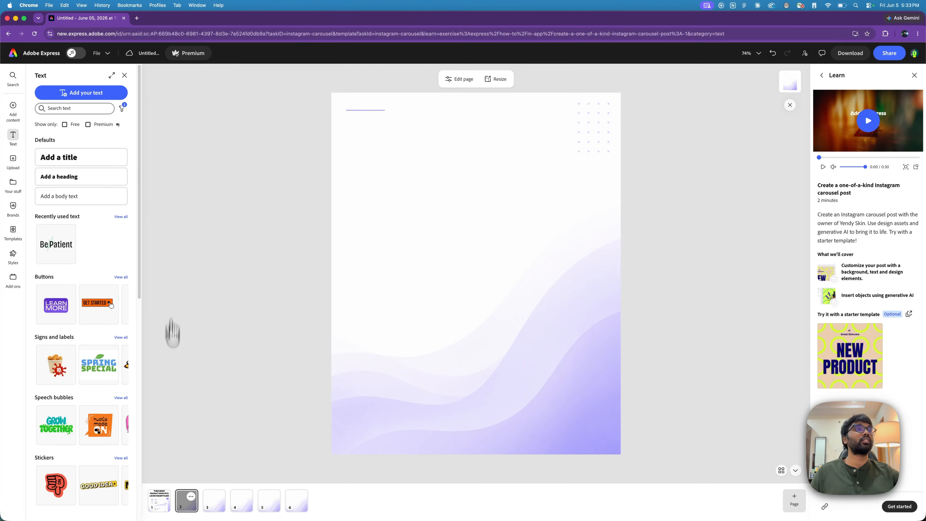
{"action": "left_click", "coordinate": [159, 496]}
{"action": "left_click", "coordinate": [443, 221]}
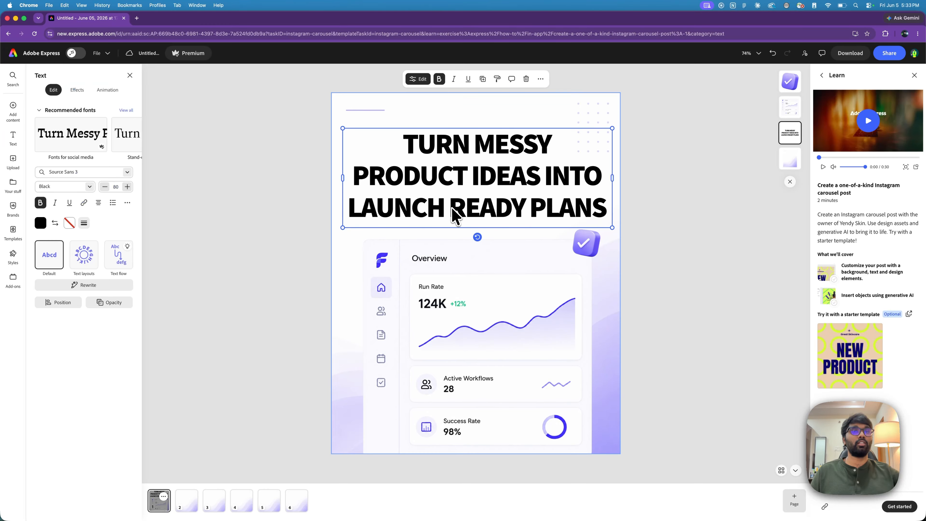
{"action": "left_click", "coordinate": [189, 503]}
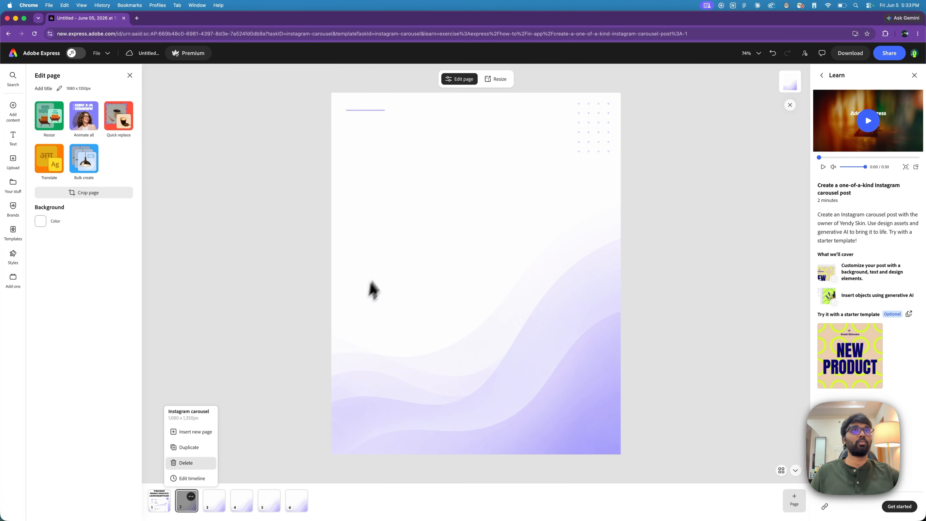
{"action": "key", "text": "cmd+v"}
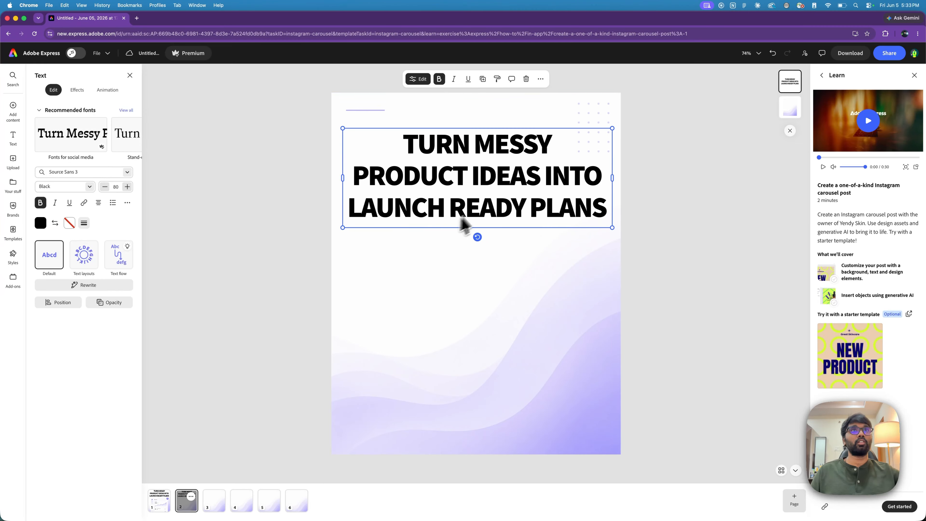
Replace the headline text on page 2 with "LAUNCH PLANNING GETS MESSY FAST"
{"action": "double_click", "coordinate": [485, 213]}
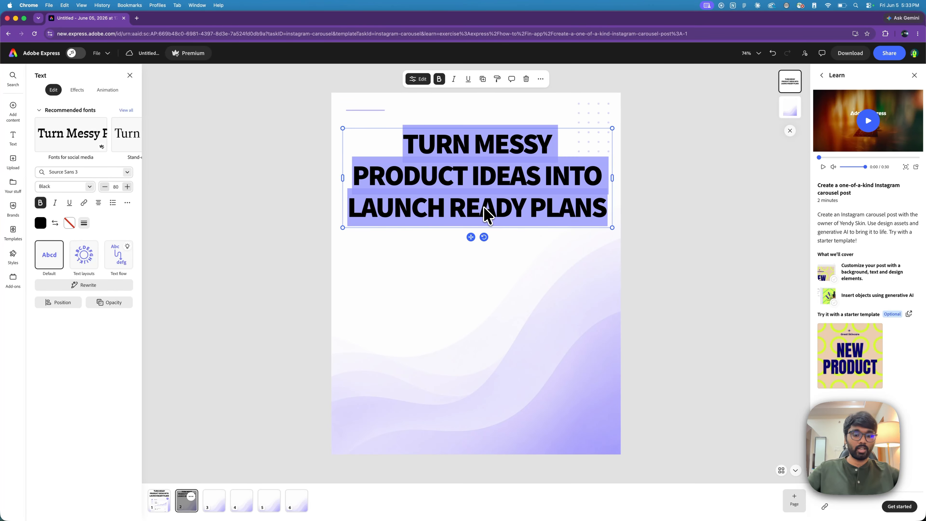
{"action": "type", "text": "LAUCN"}
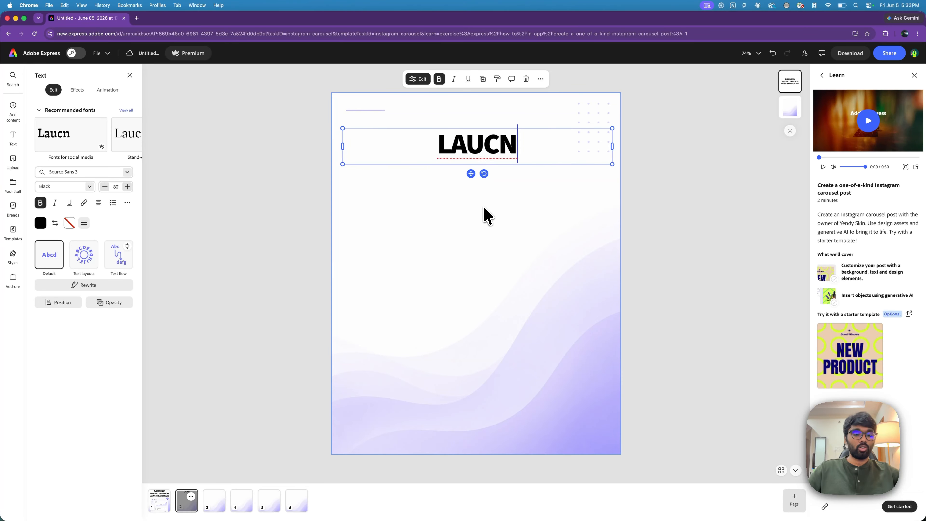
{"action": "type", "text": "CH"}
{"action": "key", "text": "BackSpace"}
{"action": "key", "text": "BackSpace"}
{"action": "key", "text": "BackSpace"}
{"action": "key", "text": "BackSpace"}
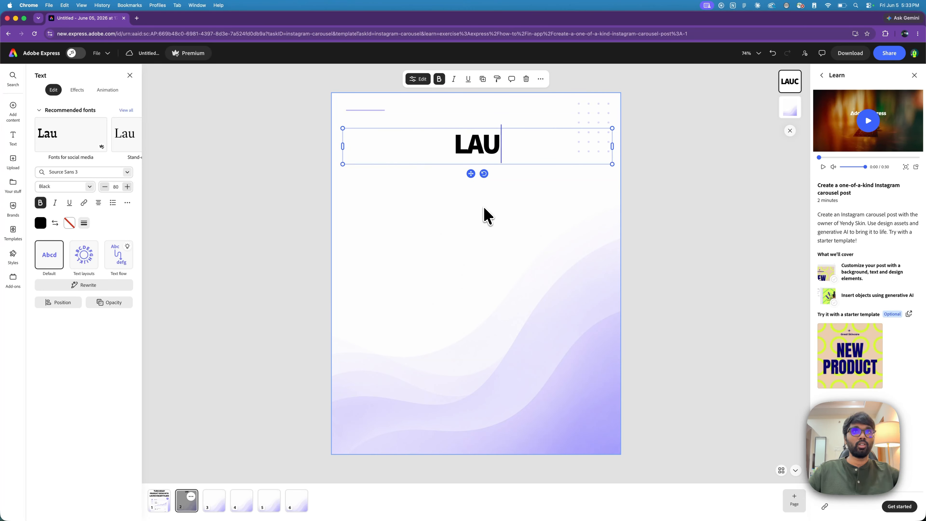
{"action": "type", "text": "NCH"}
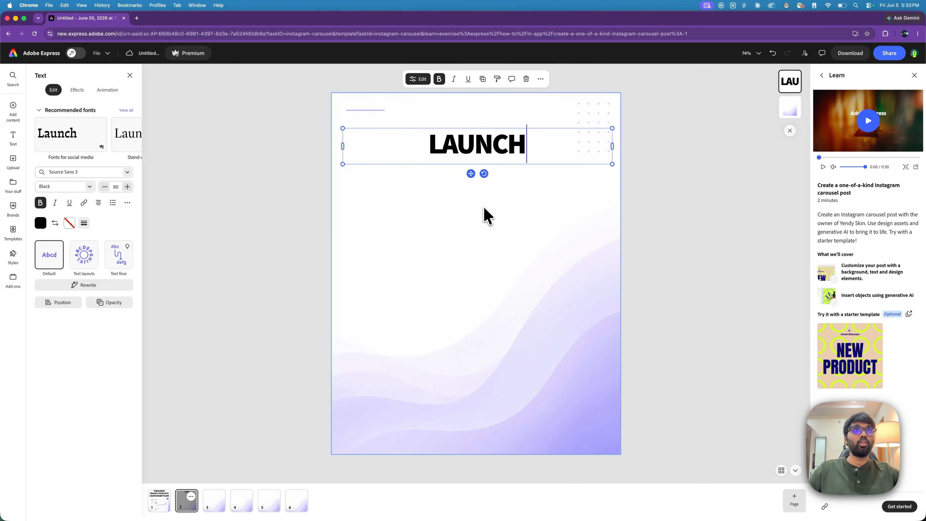
{"action": "type", "text": " PLA"}
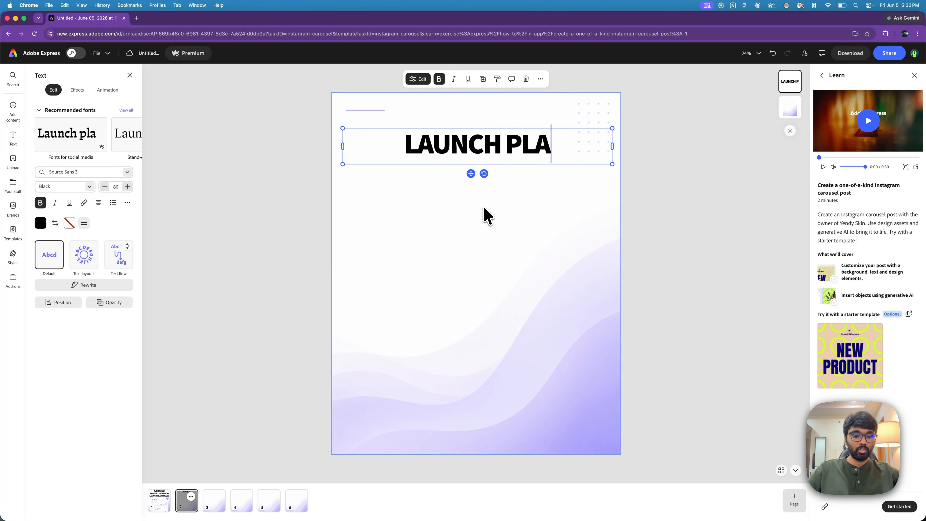
{"action": "type", "text": "NNING GETS MESS"}
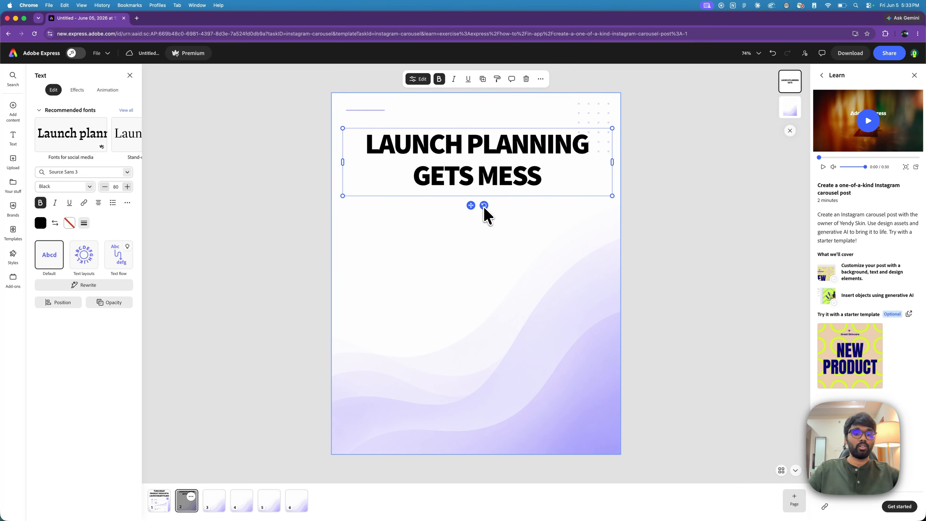
{"action": "type", "text": "Y D"}
{"action": "key", "text": "BackSpace"}
{"action": "type", "text": "FAT"}
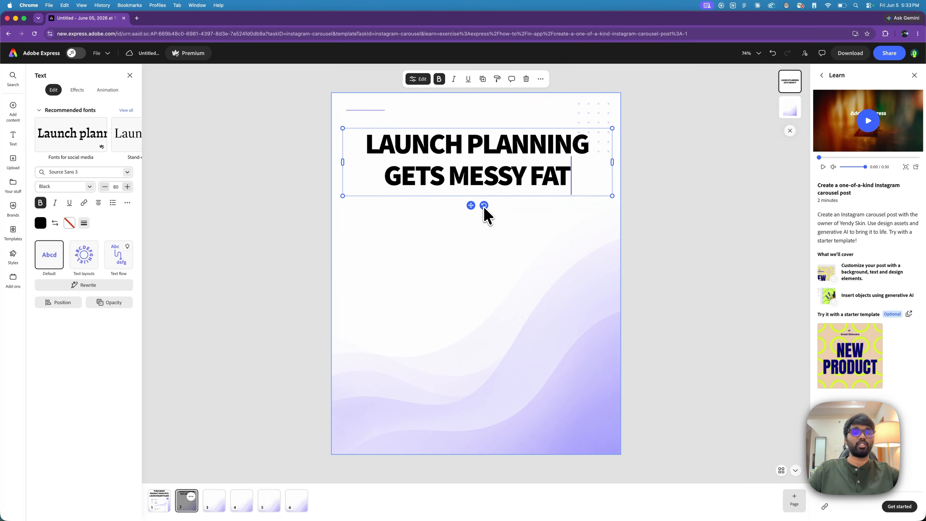
{"action": "key", "text": "BackSpace"}
{"action": "type", "text": "ST"}
{"action": "key", "text": "Escape"}
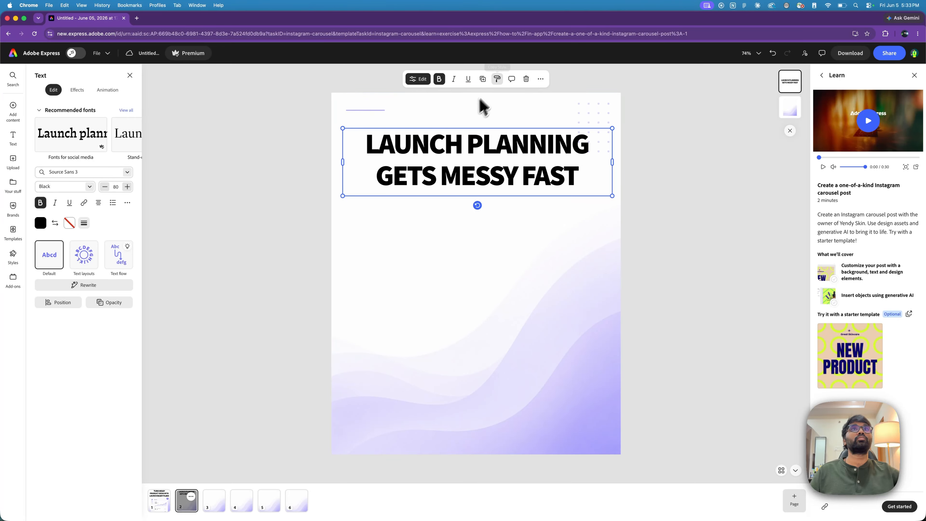
Change the page 2 headline's alignment from centered to justified
{"action": "left_click", "coordinate": [540, 79]}
{"action": "left_click", "coordinate": [541, 79]}
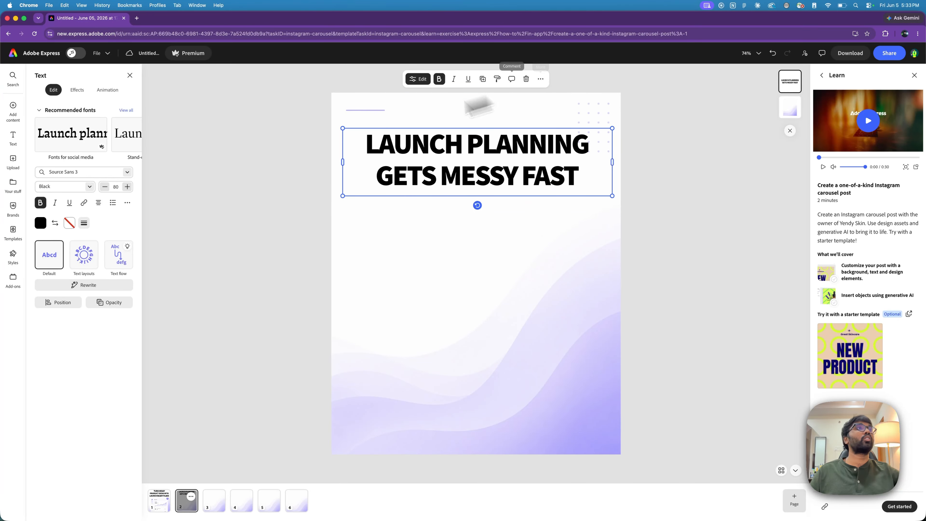
{"action": "left_click", "coordinate": [98, 202]}
{"action": "left_click", "coordinate": [98, 203]}
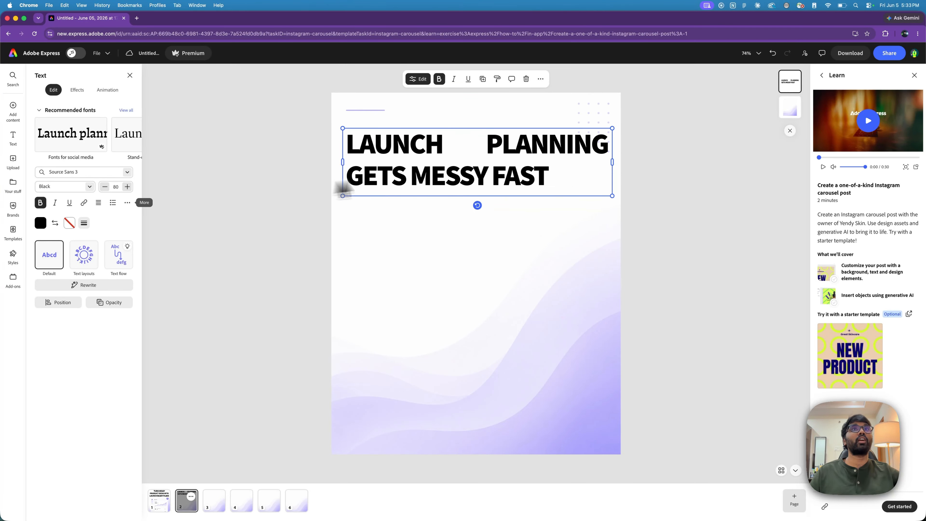
Left-align the page 2 headline, move it lower, and narrow its text box so the text wraps onto four lines
{"action": "left_click", "coordinate": [99, 202]}
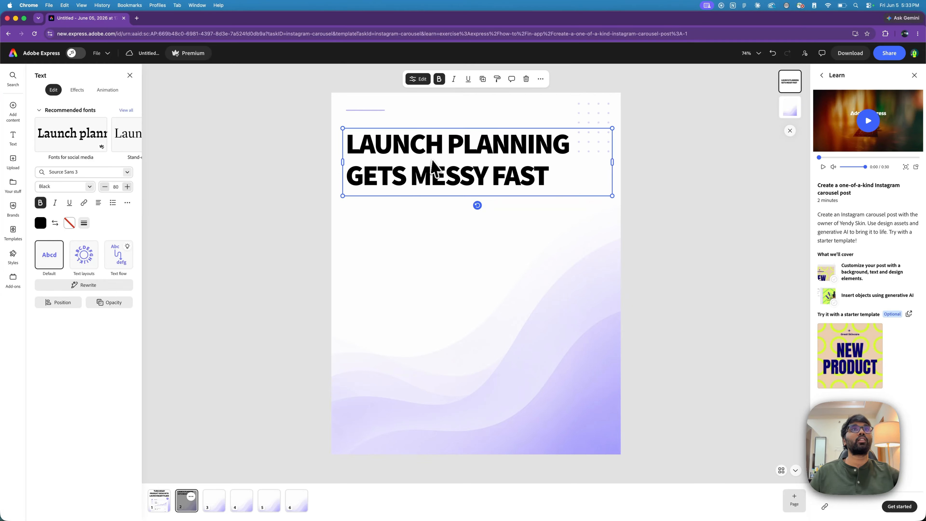
{"action": "left_click_drag", "start_coordinate": [433, 167], "coordinate": [432, 194]}
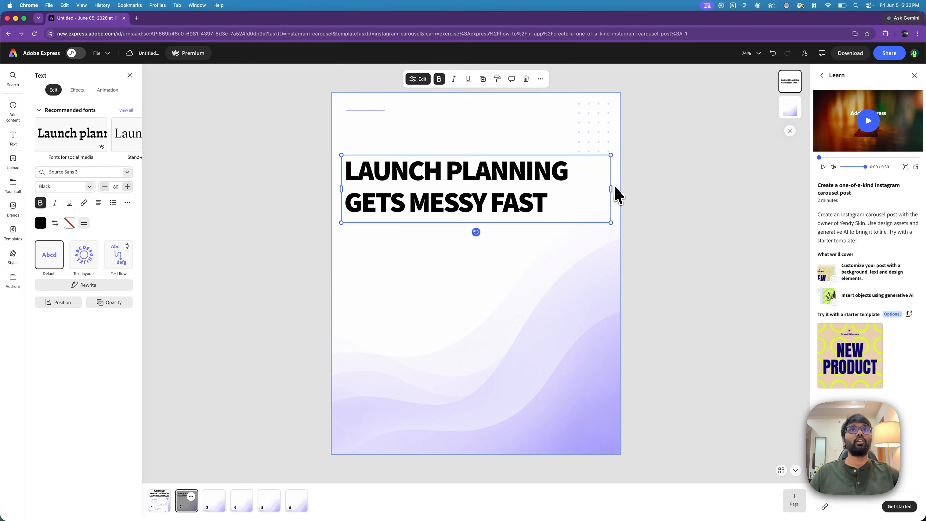
{"action": "left_click_drag", "start_coordinate": [612, 192], "coordinate": [512, 198]}
{"action": "left_click", "coordinate": [418, 236]}
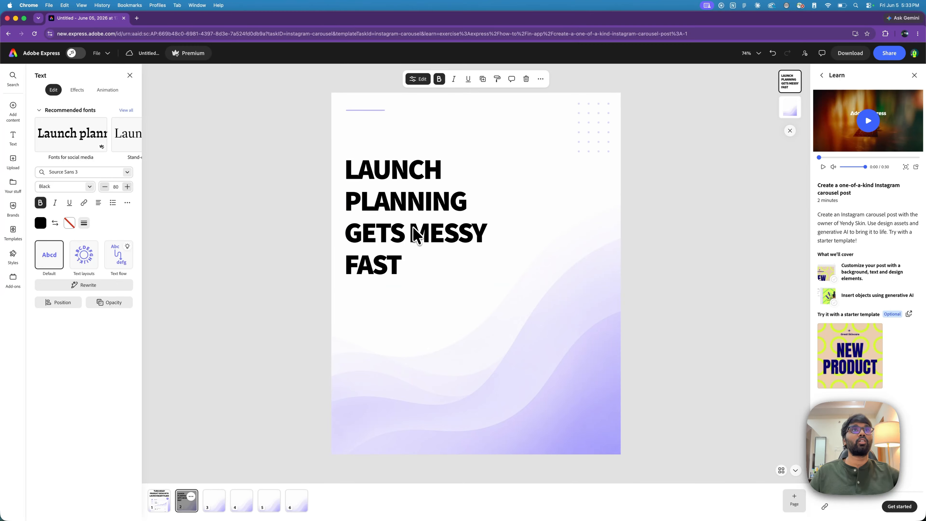
{"action": "left_click", "coordinate": [415, 236]}
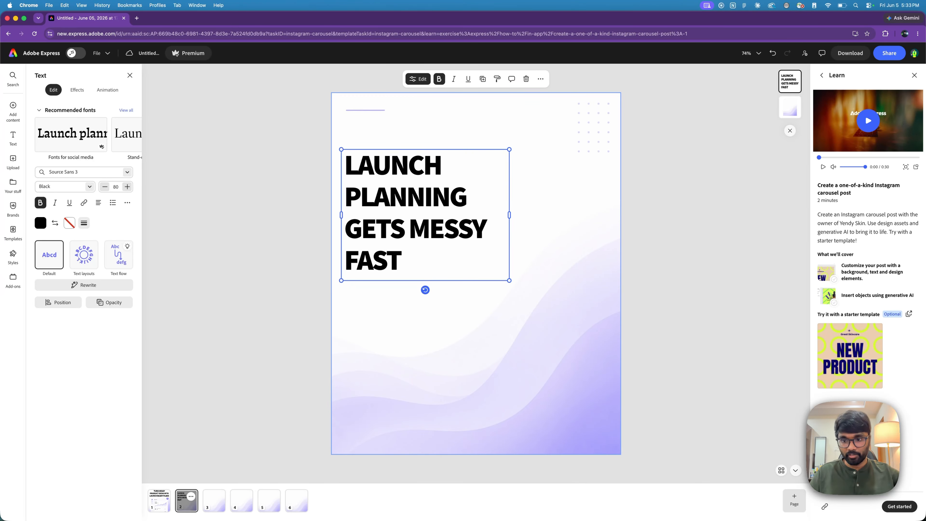
{"action": "left_click", "coordinate": [239, 321]}
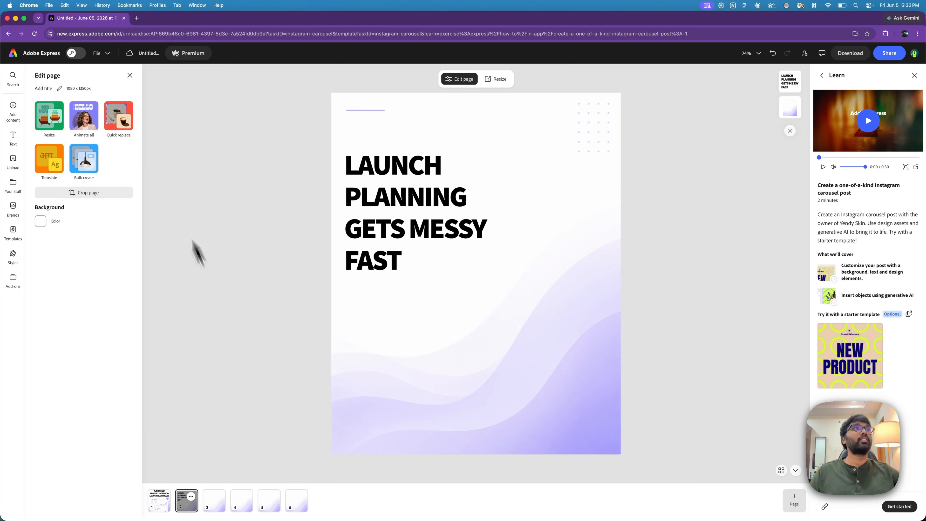
Upload 2.png and 3.png from the UI components folder onto page 2
{"action": "left_click", "coordinate": [13, 162]}
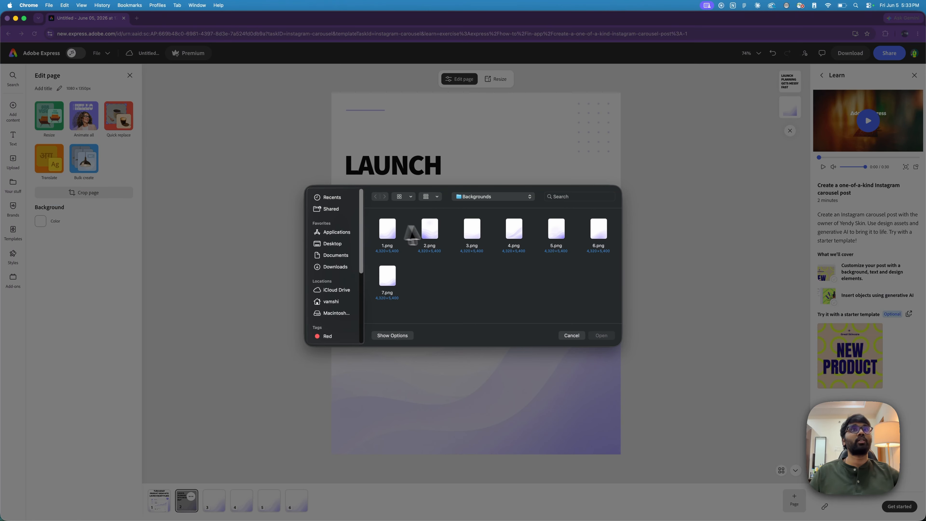
{"action": "left_click", "coordinate": [490, 197]}
{"action": "left_click", "coordinate": [491, 207]}
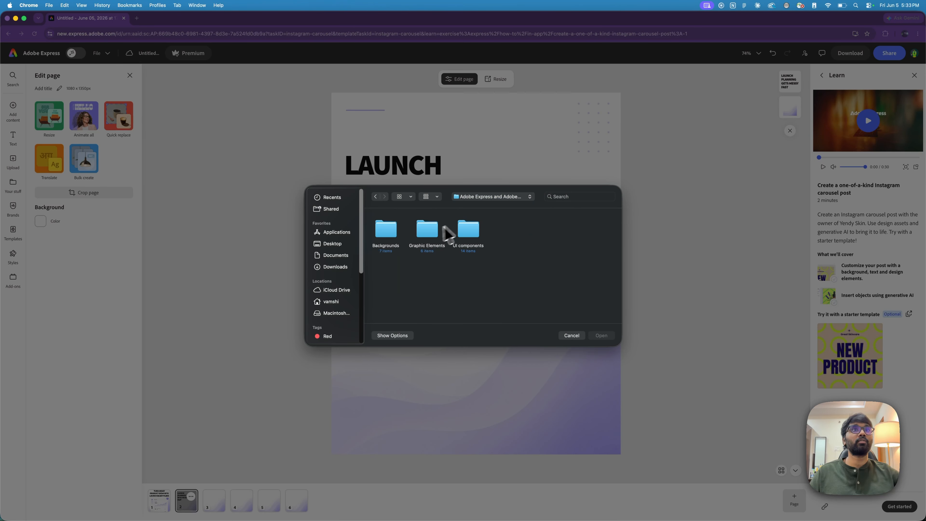
{"action": "left_click", "coordinate": [427, 239]}
{"action": "double_click", "coordinate": [427, 241]}
{"action": "left_click", "coordinate": [492, 196]}
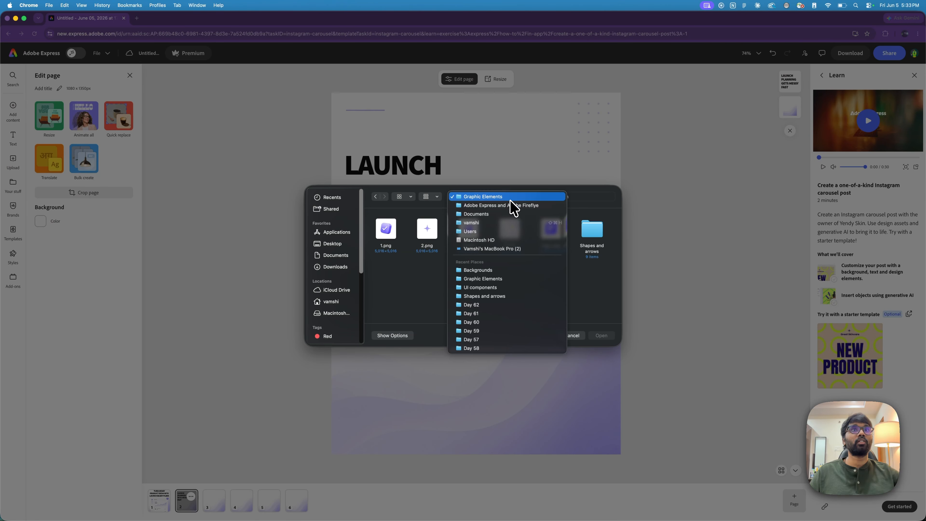
{"action": "left_click", "coordinate": [511, 206]}
{"action": "left_click", "coordinate": [472, 237]}
{"action": "double_click", "coordinate": [471, 237]}
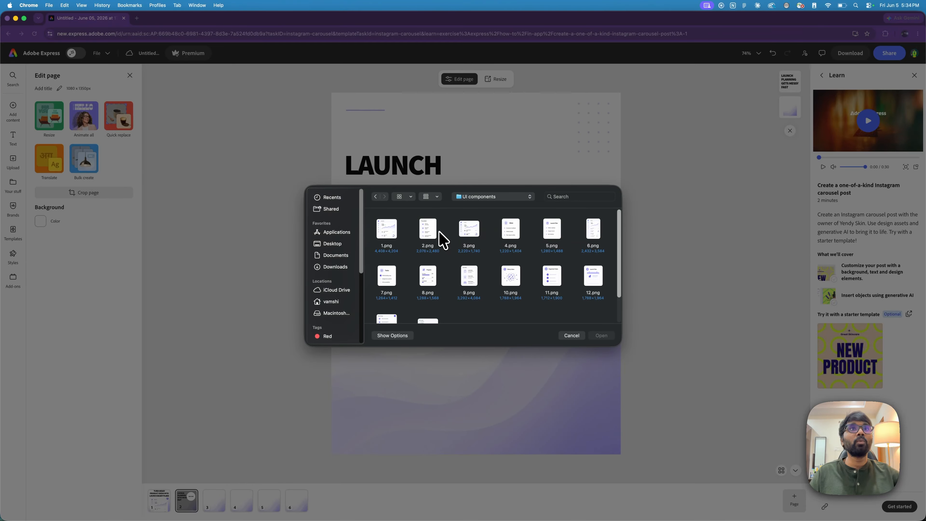
{"action": "left_click", "coordinate": [429, 241]}
{"action": "left_click", "coordinate": [467, 237], "text": "super"}
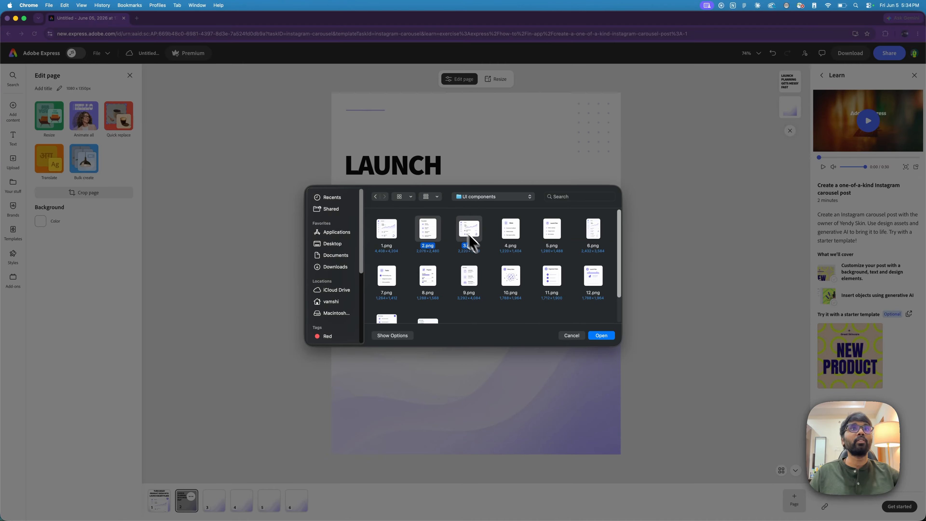
{"action": "left_click", "coordinate": [606, 336]}
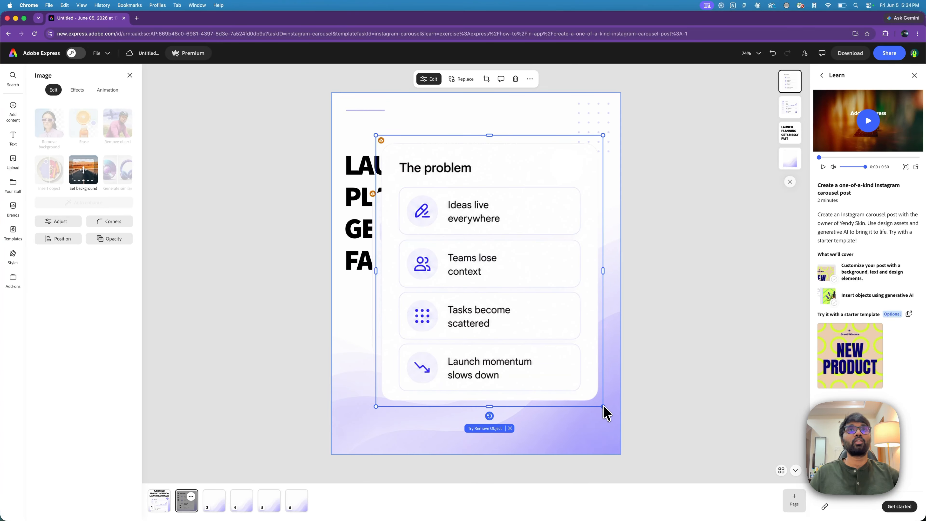
Shrink "The problem" card and the Overview dashboard, placing the card beside the headline's lower lines and the dashboard below it, slightly overlapping
{"action": "left_click_drag", "start_coordinate": [604, 406], "coordinate": [498, 283]}
{"action": "left_click", "coordinate": [507, 330]}
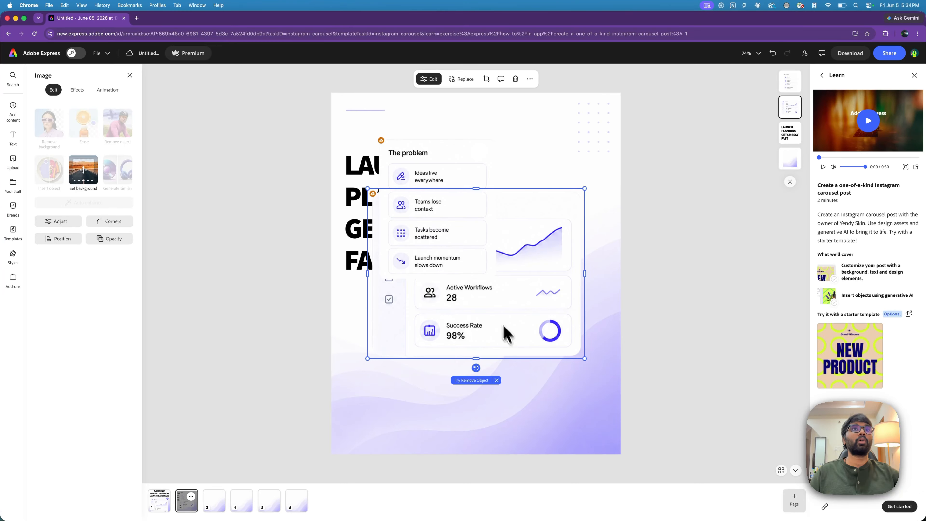
{"action": "left_click_drag", "start_coordinate": [368, 189], "coordinate": [479, 276]}
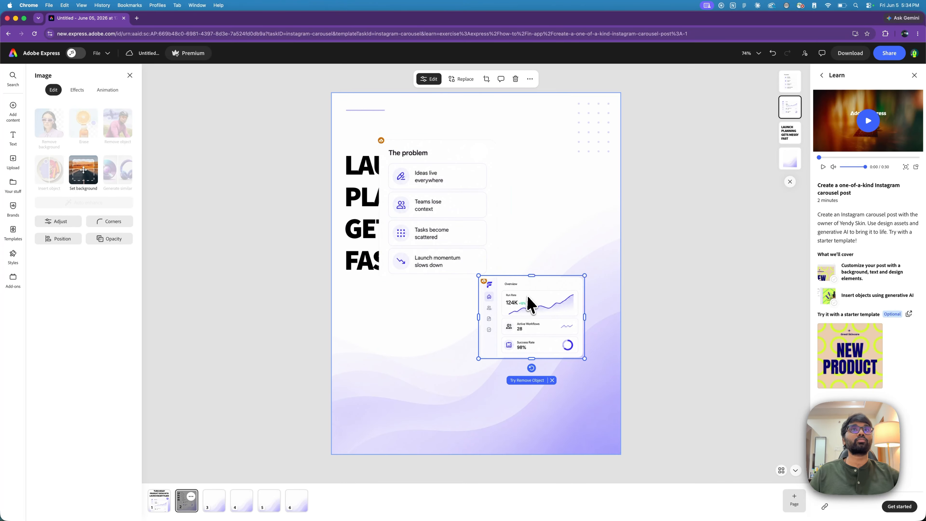
{"action": "left_click_drag", "start_coordinate": [531, 305], "coordinate": [501, 351]}
{"action": "left_click_drag", "start_coordinate": [451, 206], "coordinate": [551, 294]}
{"action": "left_click", "coordinate": [571, 238]}
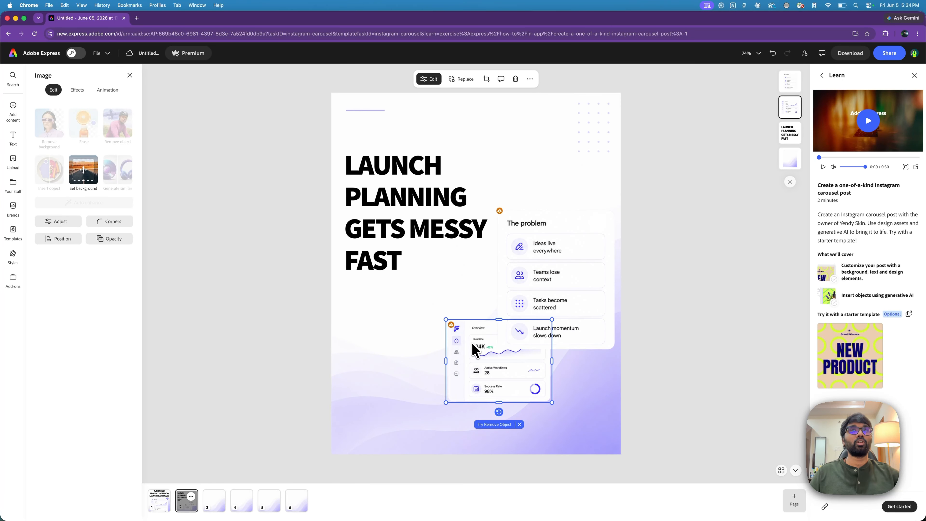
{"action": "left_click_drag", "start_coordinate": [475, 347], "coordinate": [439, 337]}
{"action": "left_click", "coordinate": [661, 217]}
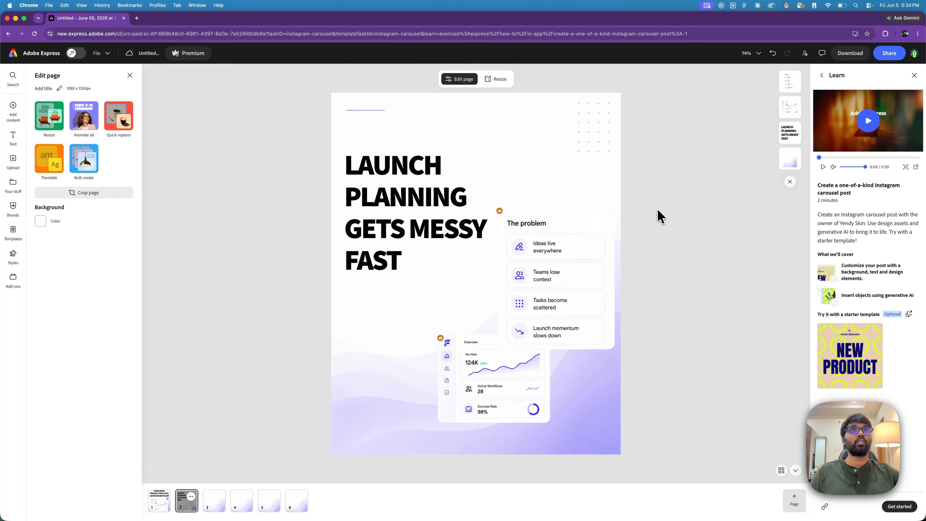
{"action": "left_click", "coordinate": [584, 197]}
{"action": "double_click", "coordinate": [575, 222]}
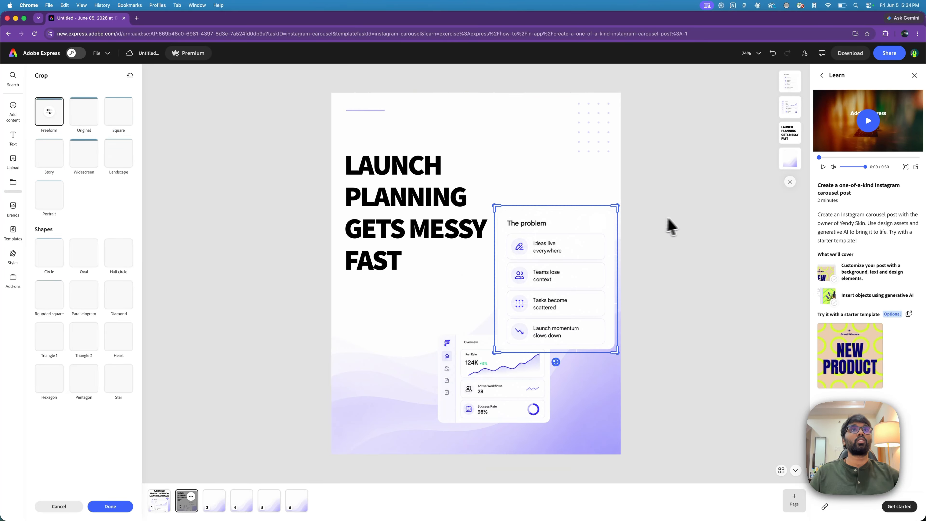
{"action": "left_click", "coordinate": [679, 218]}
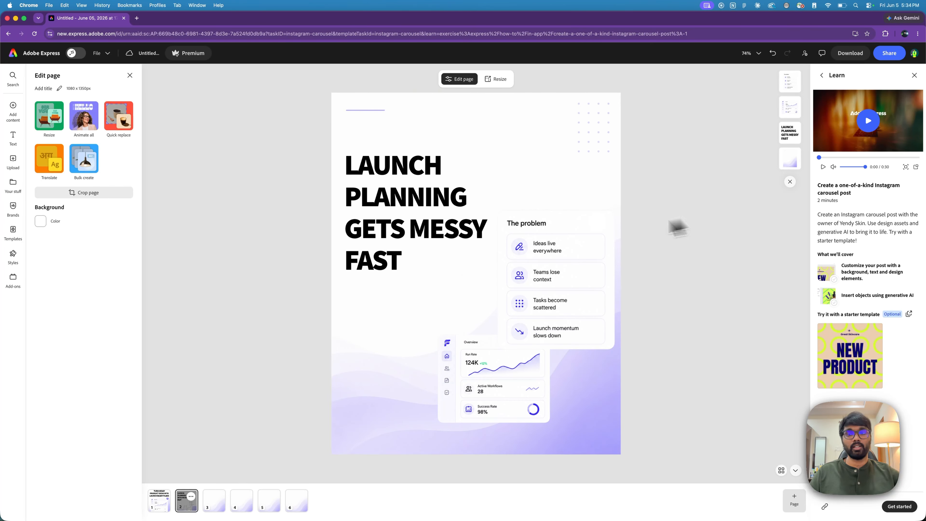
{"action": "left_click", "coordinate": [576, 240]}
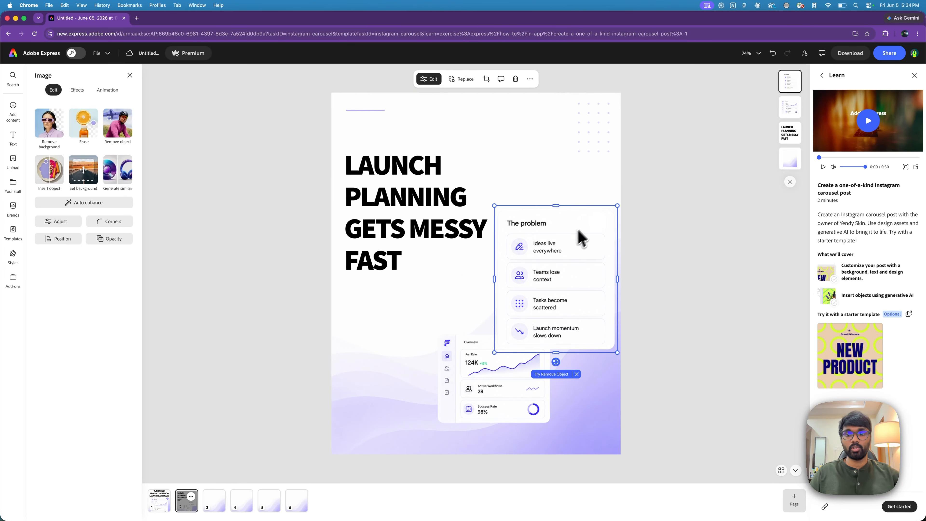
{"action": "double_click", "coordinate": [620, 202]}
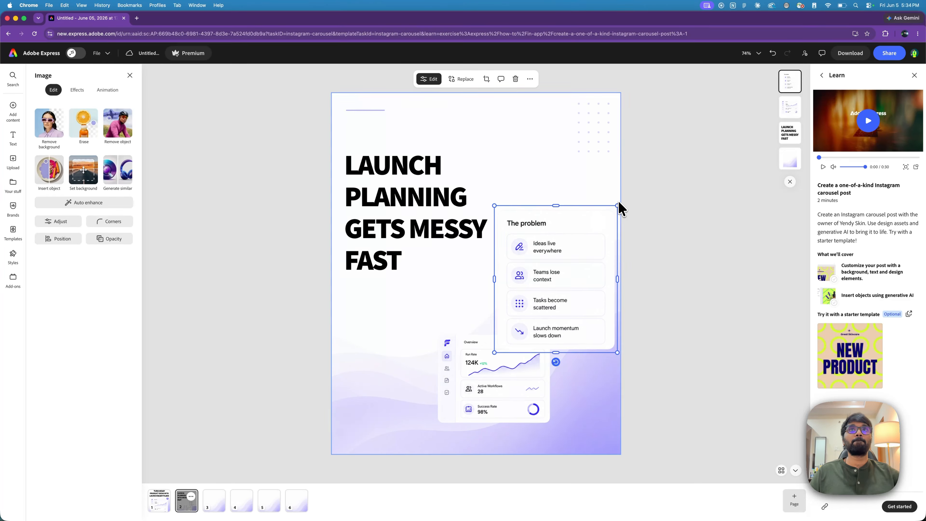
{"action": "left_click", "coordinate": [672, 247]}
Tilt "The problem" card slightly clockwise on page 2
{"action": "left_click", "coordinate": [580, 269]}
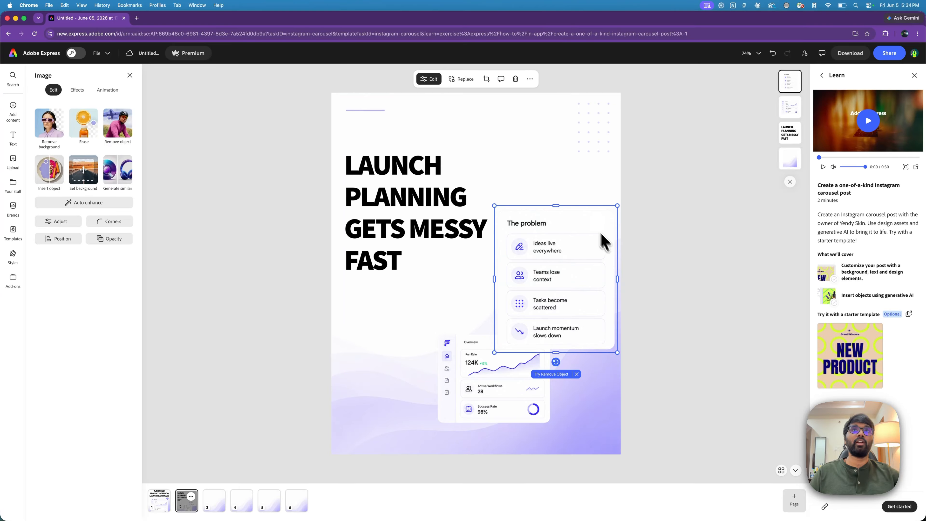
{"action": "left_click_drag", "start_coordinate": [556, 363], "coordinate": [541, 368]}
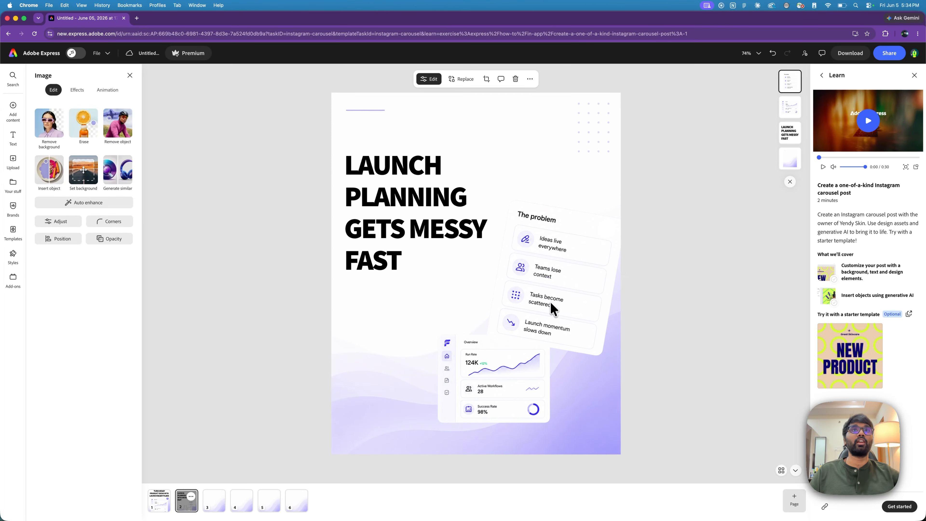
{"action": "left_click", "coordinate": [689, 293]}
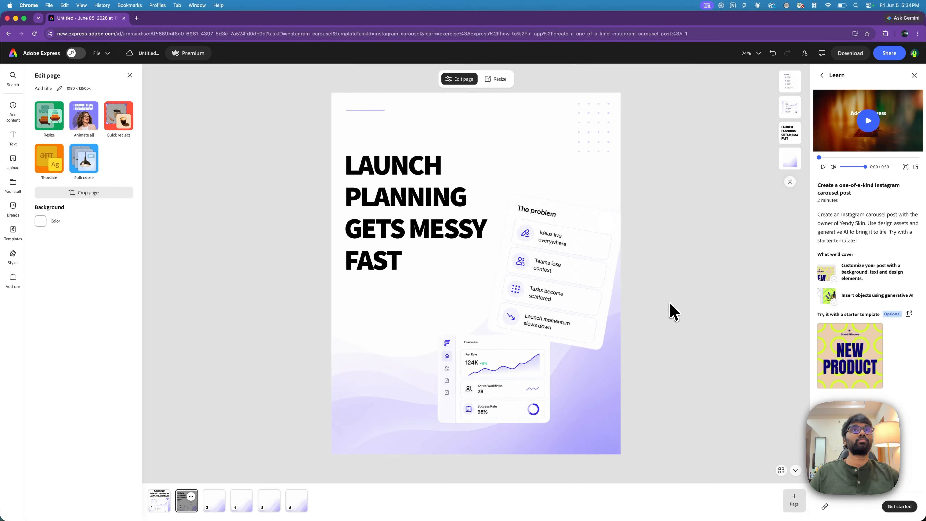
Set the page 2 headline's font size to 91 and widen its text box so the text wraps onto three lines
{"action": "left_click", "coordinate": [461, 251]}
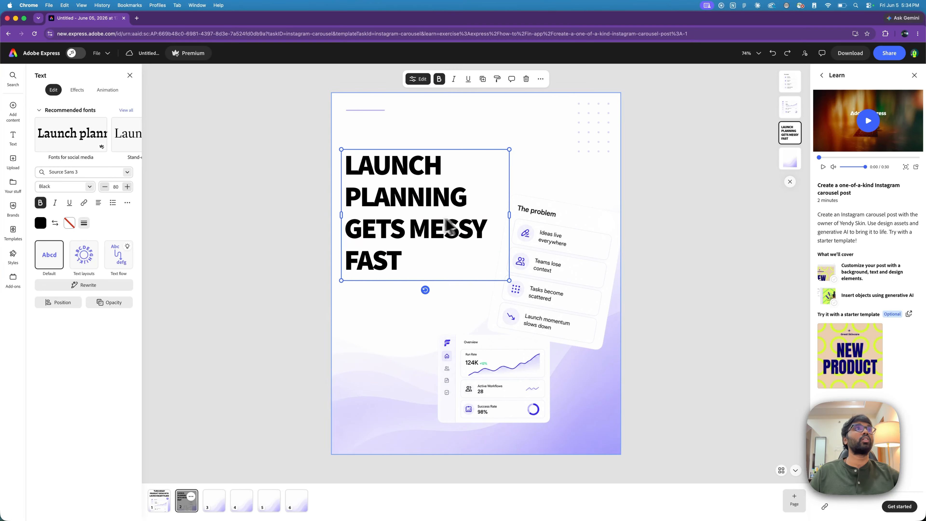
{"action": "left_click", "coordinate": [127, 186]}
{"action": "left_click", "coordinate": [127, 187]}
{"action": "left_click", "coordinate": [127, 187]}
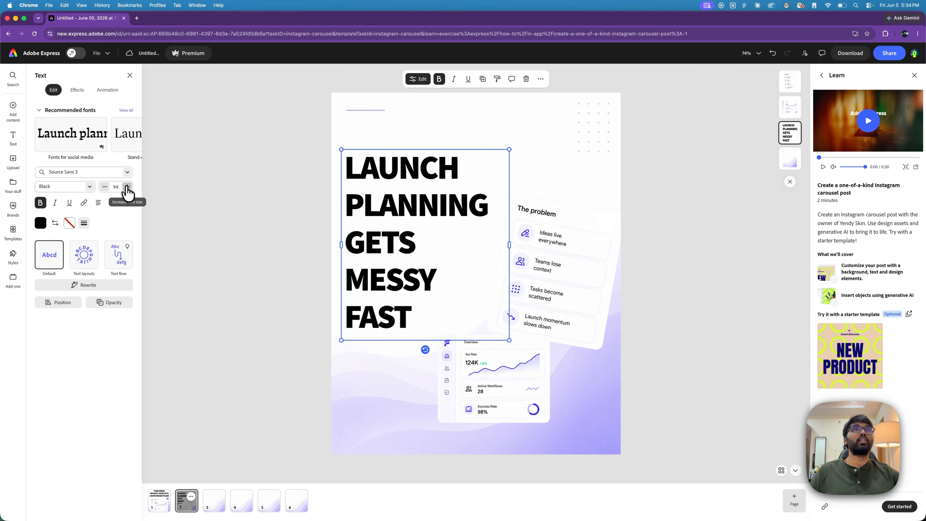
{"action": "left_click", "coordinate": [104, 186]}
{"action": "left_click", "coordinate": [104, 186]}
{"action": "left_click", "coordinate": [105, 186]}
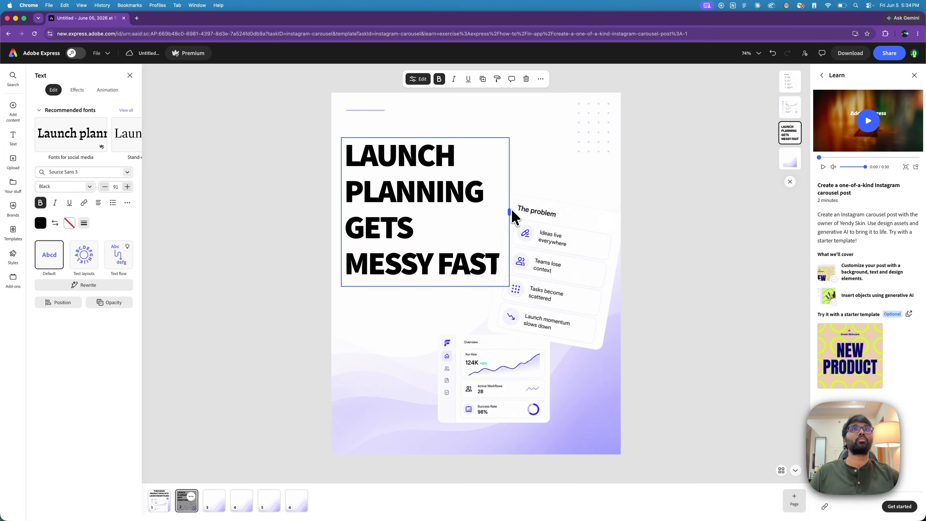
{"action": "left_click_drag", "start_coordinate": [513, 212], "coordinate": [584, 215]}
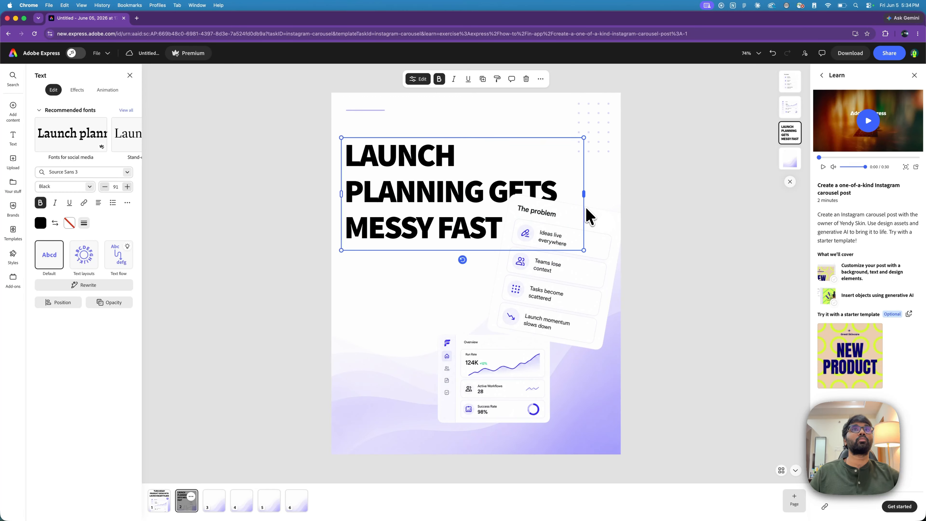
Enlarge the Overview dashboard, lower "The problem" card to overlap it below the headline, and shift both graphics toward the page's right edge
{"action": "left_click", "coordinate": [470, 372]}
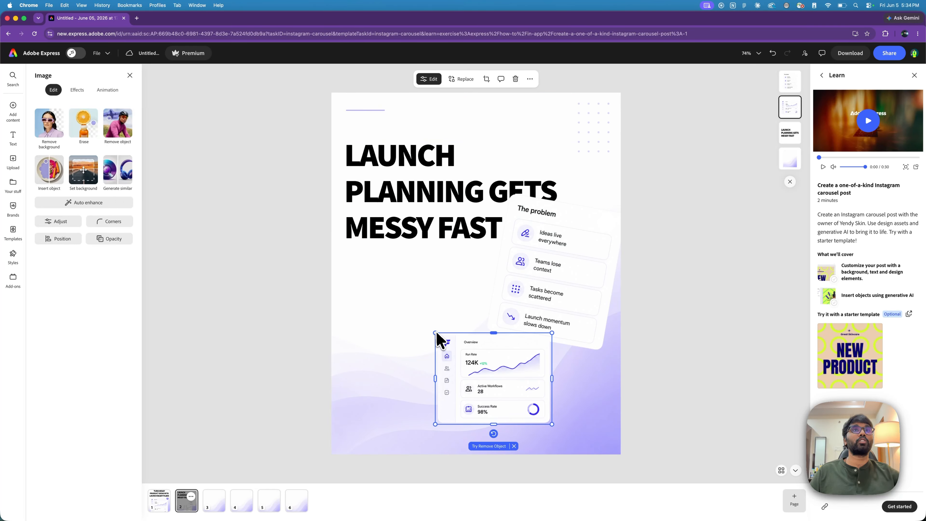
{"action": "left_click_drag", "start_coordinate": [436, 334], "coordinate": [399, 318]}
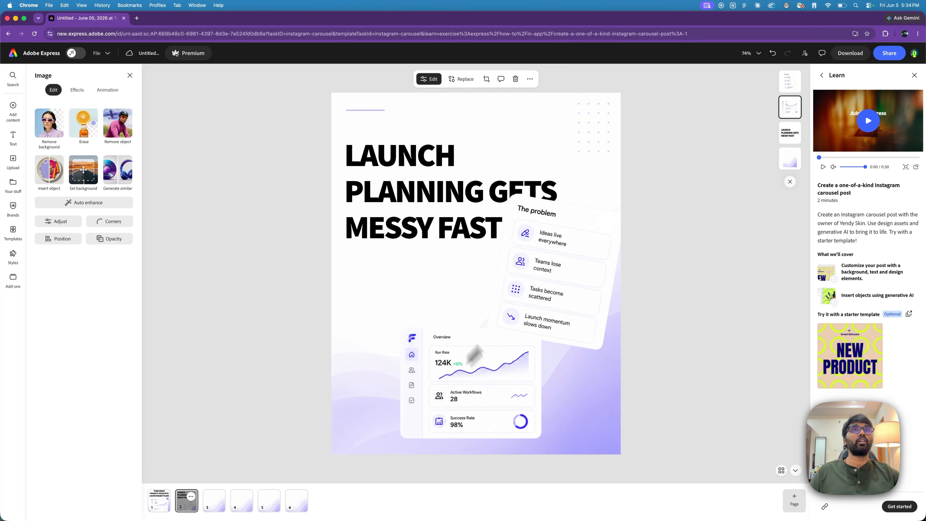
{"action": "left_click_drag", "start_coordinate": [564, 258], "coordinate": [567, 295]}
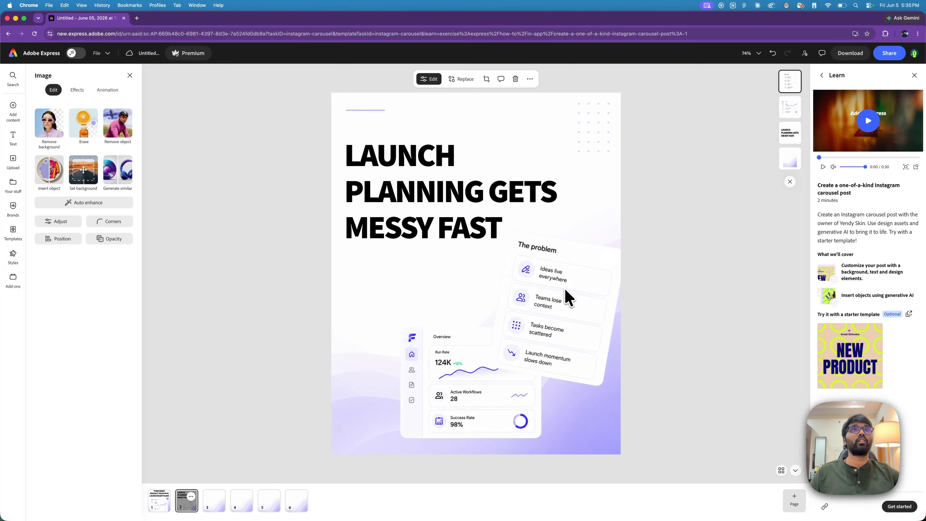
{"action": "left_click", "coordinate": [451, 378], "text": "shift"}
{"action": "left_click_drag", "start_coordinate": [451, 378], "coordinate": [471, 389]}
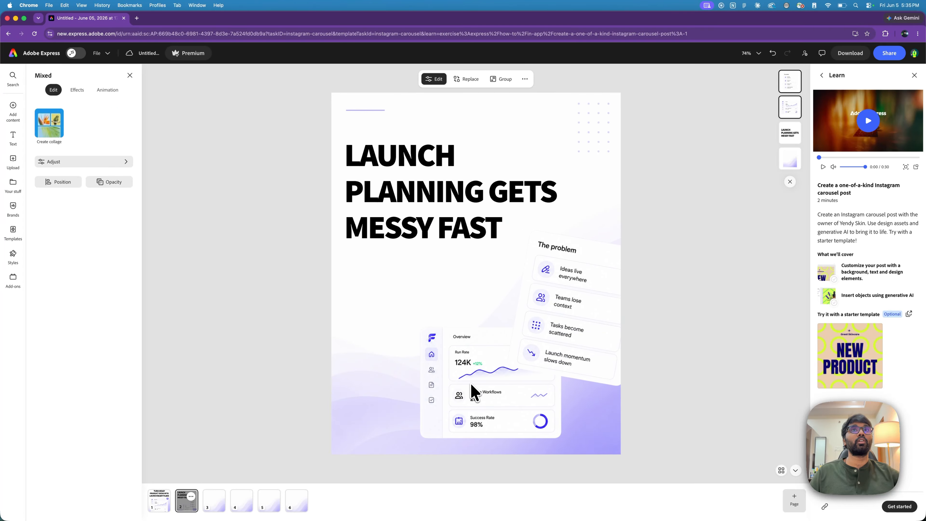
{"action": "left_click", "coordinate": [669, 340]}
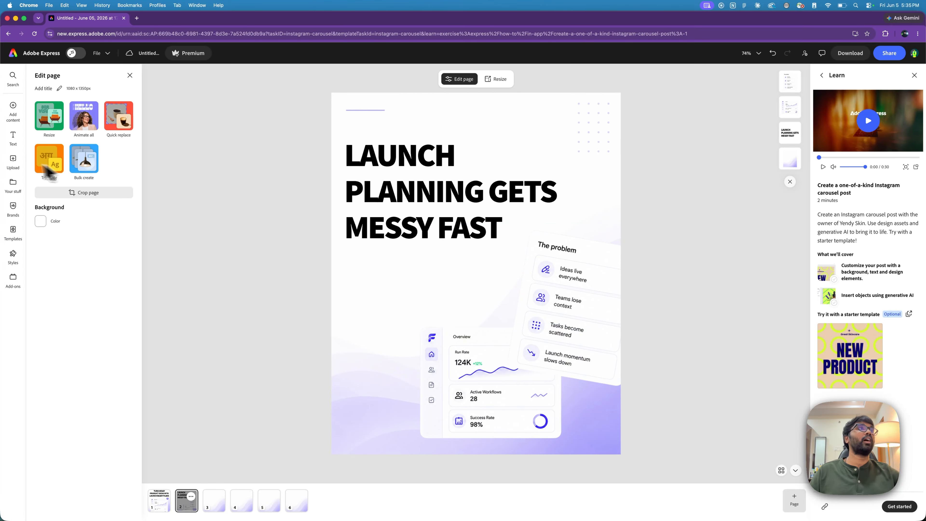
Add 4.png from the Graphic Elements folder to page 2, scaled down beneath the headline and overlapping the Overview dashboard's upper corner
{"action": "left_click", "coordinate": [11, 164]}
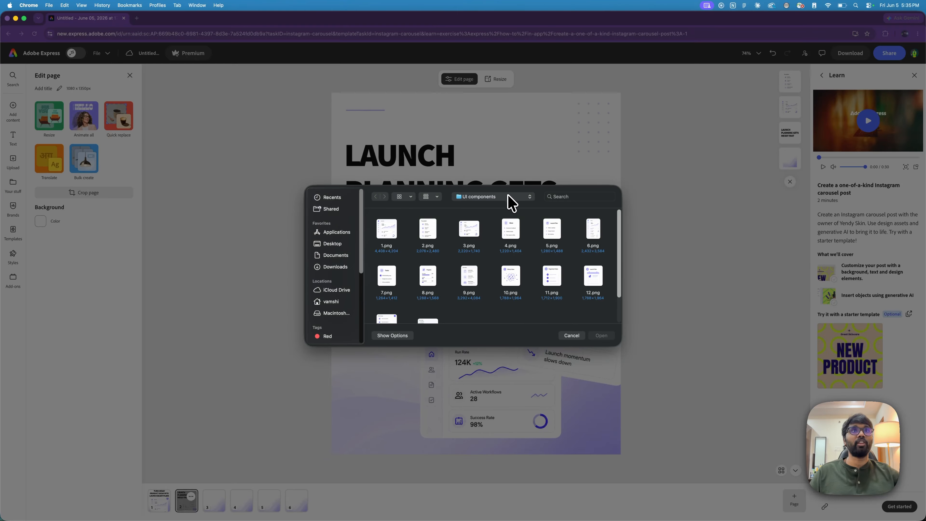
{"action": "left_click", "coordinate": [512, 203]}
{"action": "left_click", "coordinate": [506, 207]}
{"action": "left_click", "coordinate": [430, 231]}
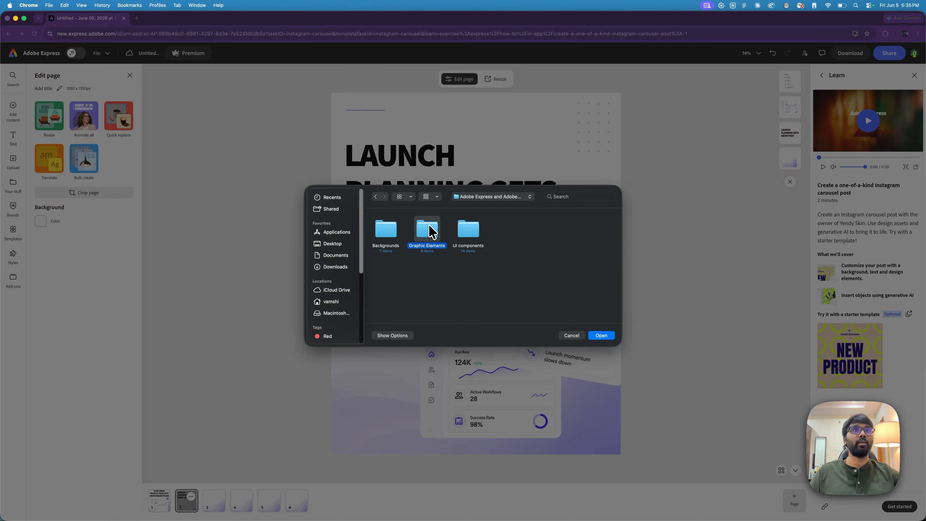
{"action": "double_click", "coordinate": [430, 232]}
{"action": "left_click", "coordinate": [595, 235]}
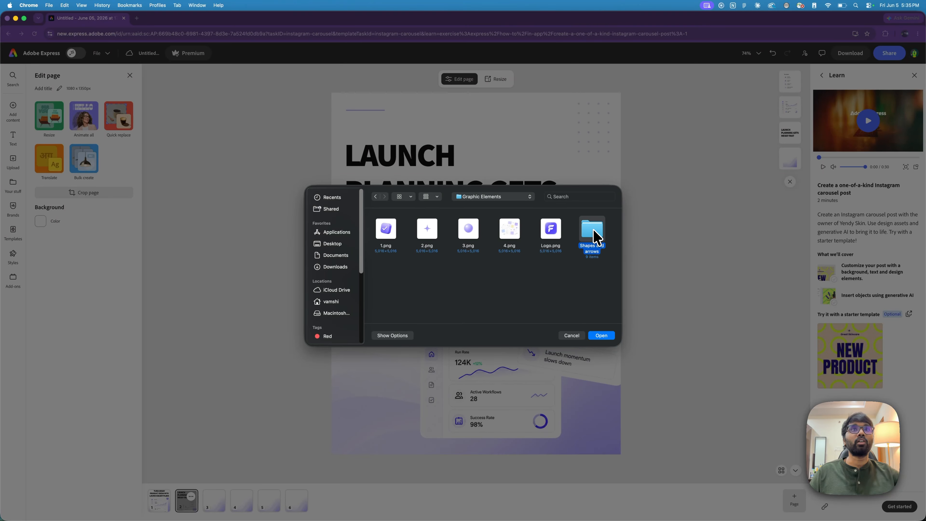
{"action": "double_click", "coordinate": [594, 235]}
{"action": "left_click", "coordinate": [375, 197]}
{"action": "left_click", "coordinate": [508, 233]}
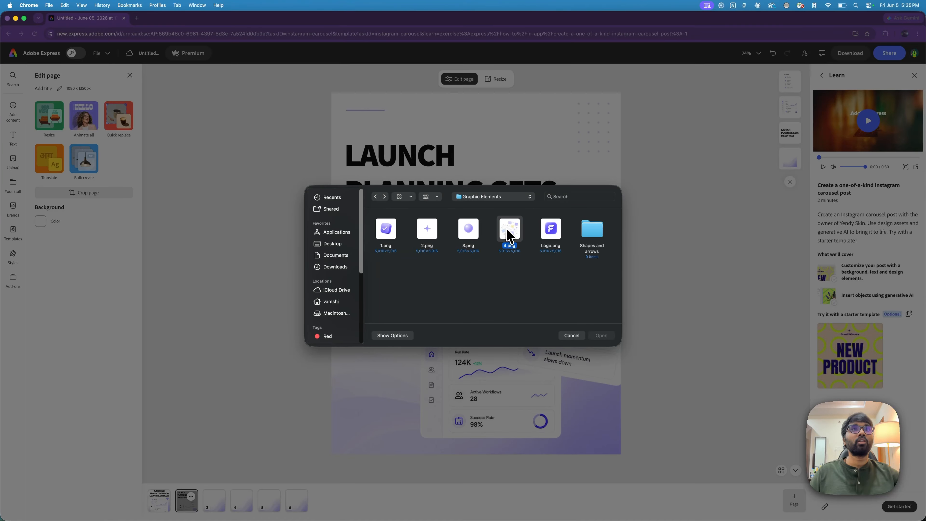
{"action": "double_click", "coordinate": [508, 233]}
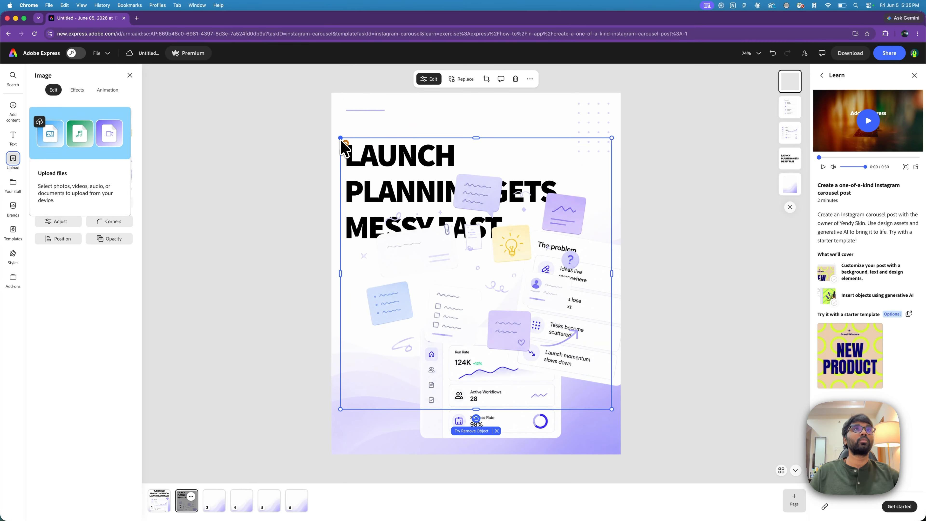
{"action": "left_click_drag", "start_coordinate": [341, 140], "coordinate": [507, 272]}
{"action": "left_click_drag", "start_coordinate": [594, 332], "coordinate": [449, 302]}
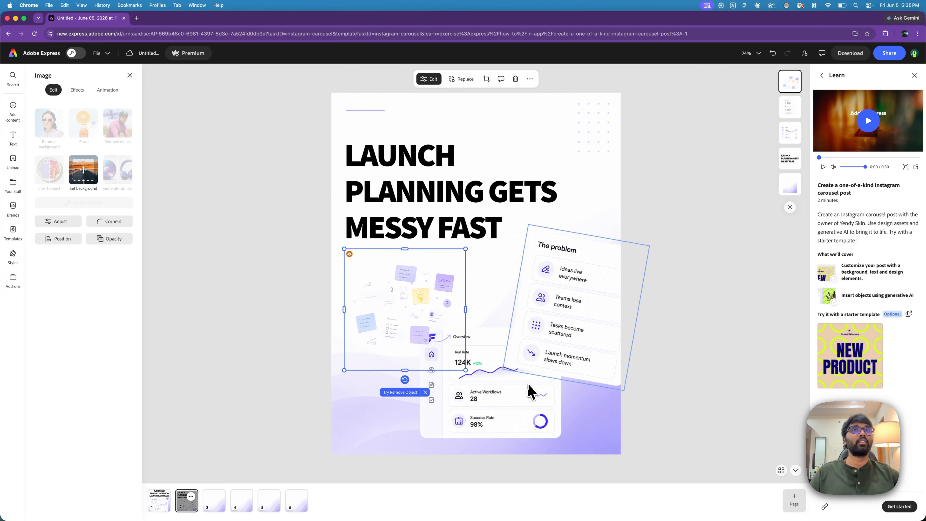
Bring the Overview dashboard in front of "The problem" card and the sticky-note graphic on page 2
{"action": "left_click", "coordinate": [531, 391]}
{"action": "right_click", "coordinate": [463, 352]}
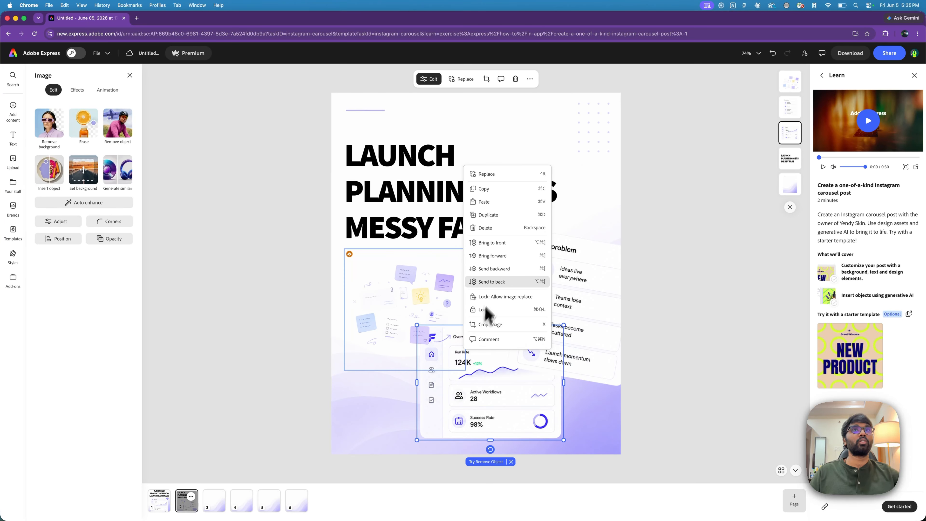
{"action": "left_click", "coordinate": [495, 267]}
{"action": "left_click", "coordinate": [415, 323]}
{"action": "right_click", "coordinate": [415, 322]}
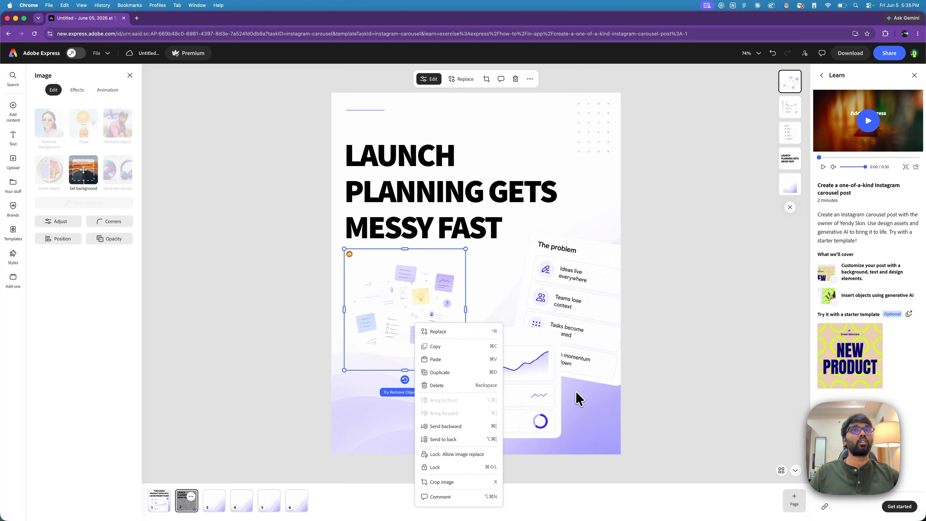
{"action": "left_click", "coordinate": [544, 401]}
{"action": "right_click", "coordinate": [543, 398]}
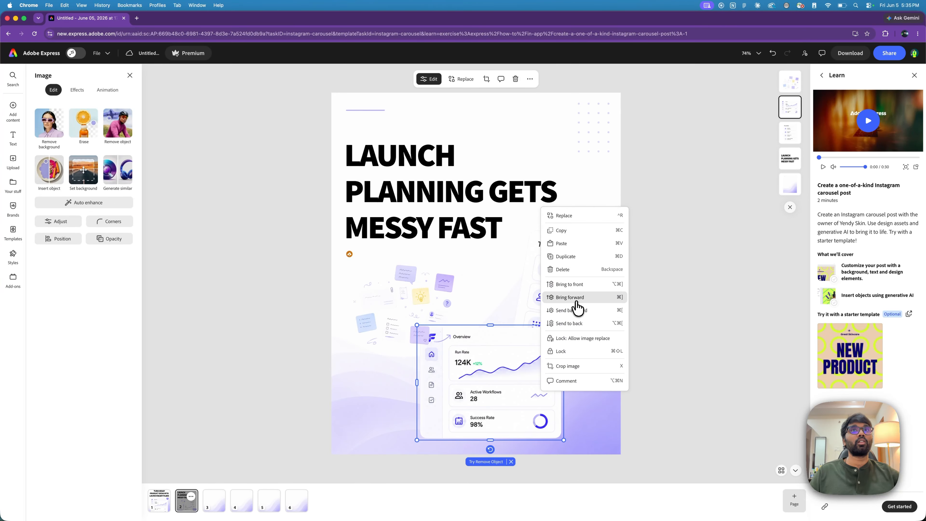
{"action": "left_click", "coordinate": [578, 312]}
{"action": "left_click", "coordinate": [704, 350]}
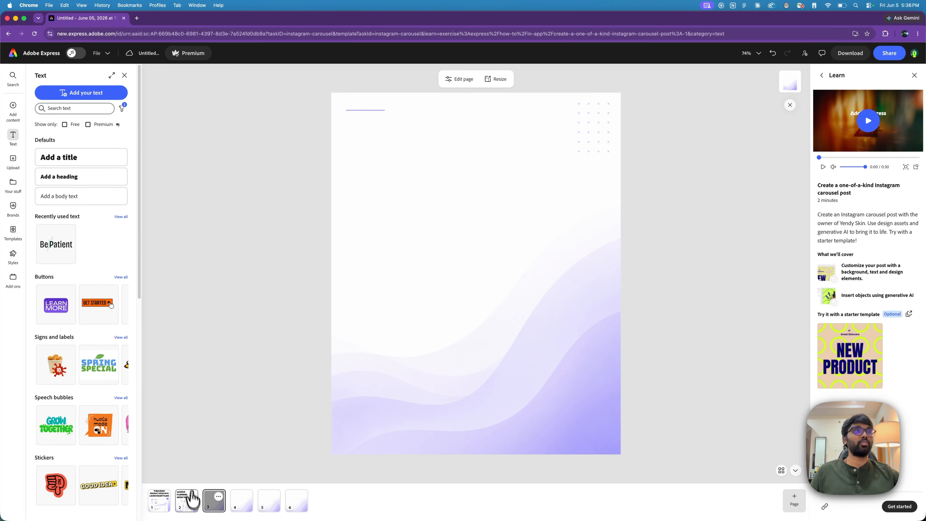
Copy the page 2 headline onto page 3
{"action": "left_click", "coordinate": [187, 498]}
{"action": "left_click", "coordinate": [394, 248]}
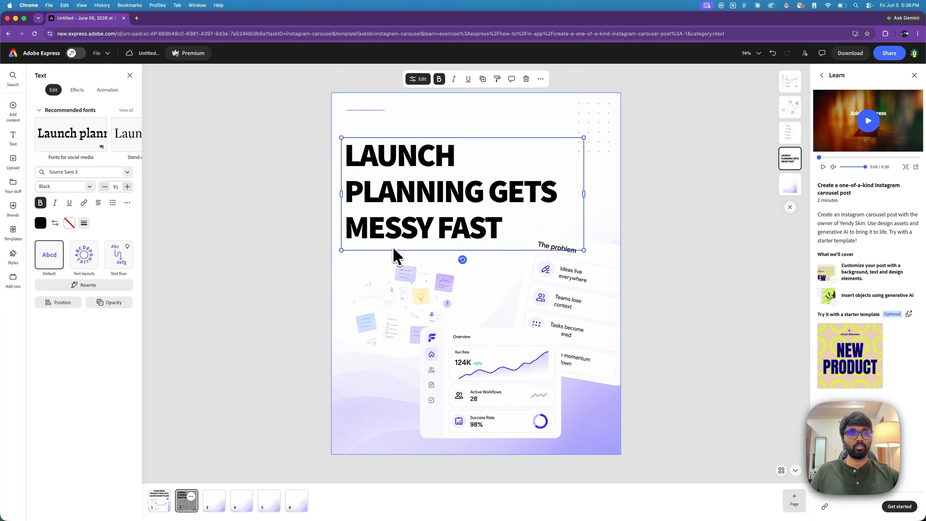
{"action": "left_click", "coordinate": [214, 501]}
{"action": "left_click", "coordinate": [430, 303]}
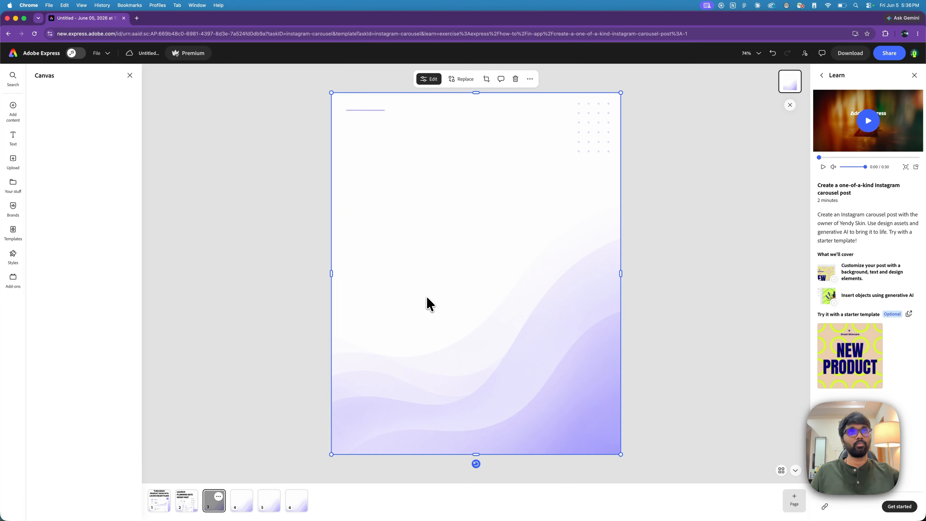
{"action": "key", "text": "super+v"}
Replace the page 3 headline text with "bring everything into one launch workspace", correcting the spelling of "launch"
{"action": "double_click", "coordinate": [442, 230]}
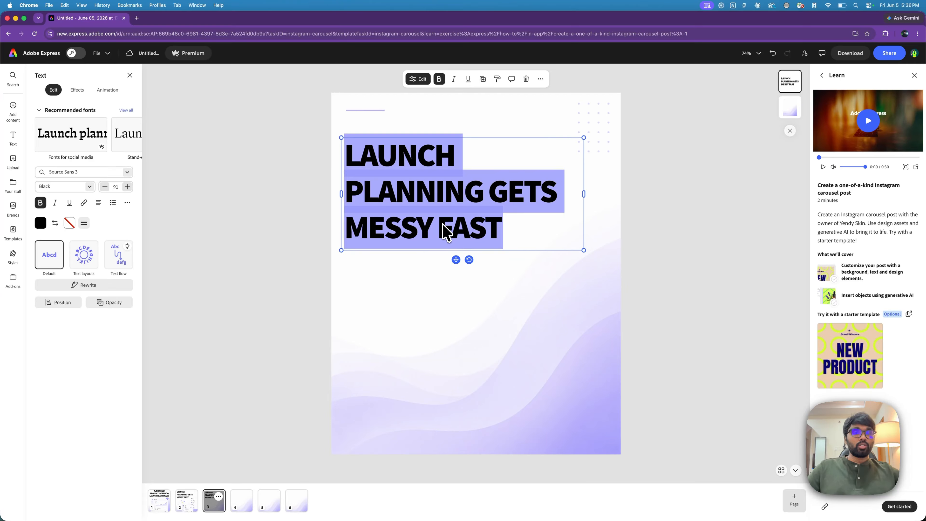
{"action": "type", "text": "bring"}
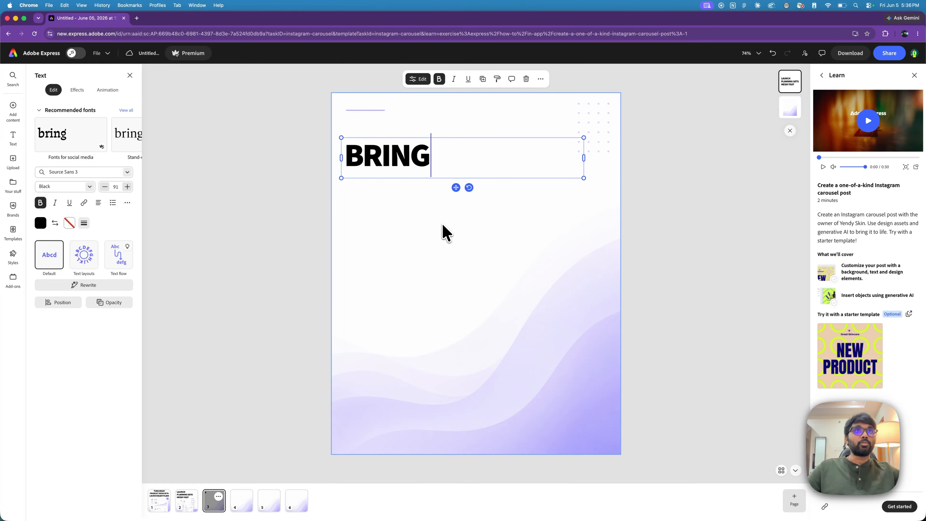
{"action": "type", "text": " everything int"}
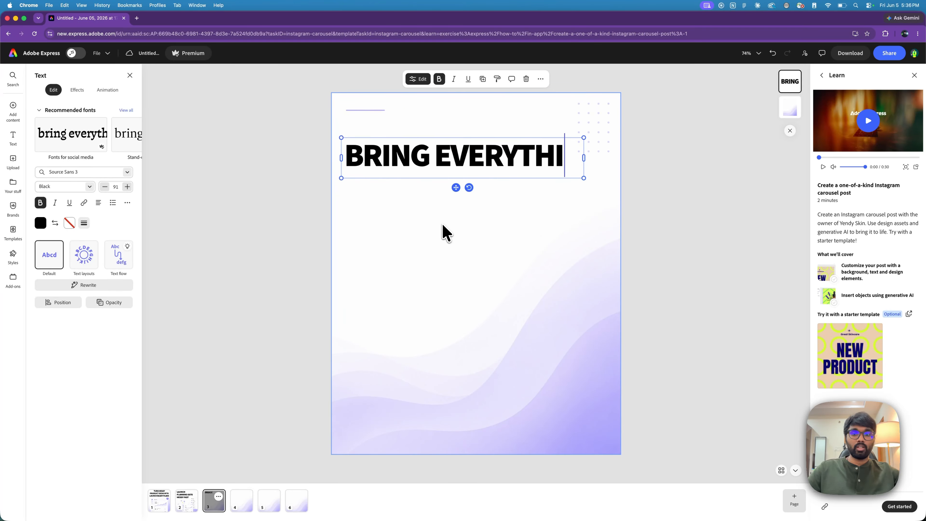
{"action": "type", "text": "o one lan"}
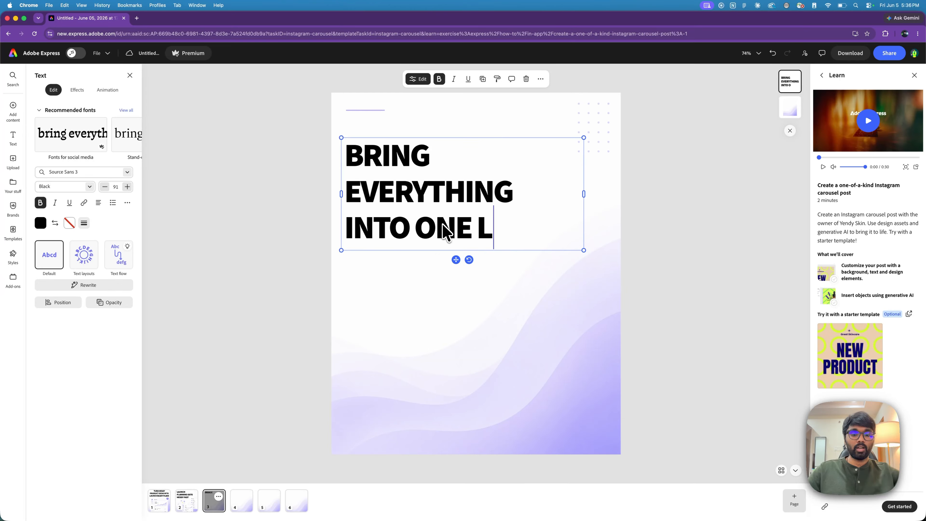
{"action": "key", "text": "BackSpace"}
{"action": "type", "text": "ucnh "}
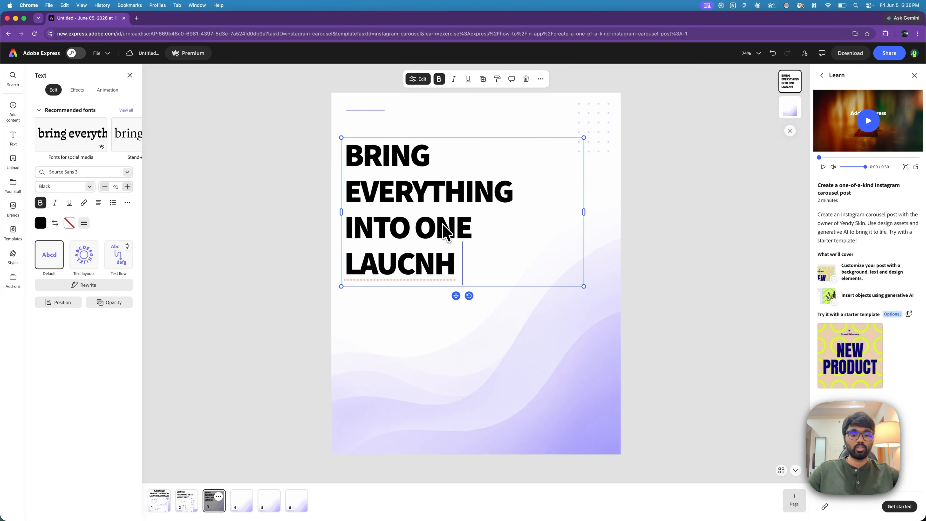
{"action": "type", "text": "wa"}
{"action": "key", "text": "BackSpace"}
{"action": "type", "text": "ork"}
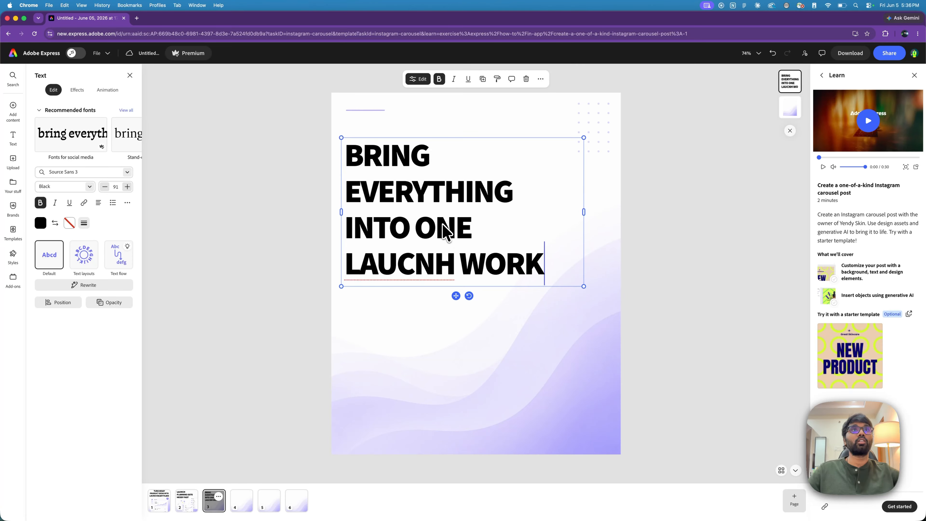
{"action": "type", "text": "spac"}
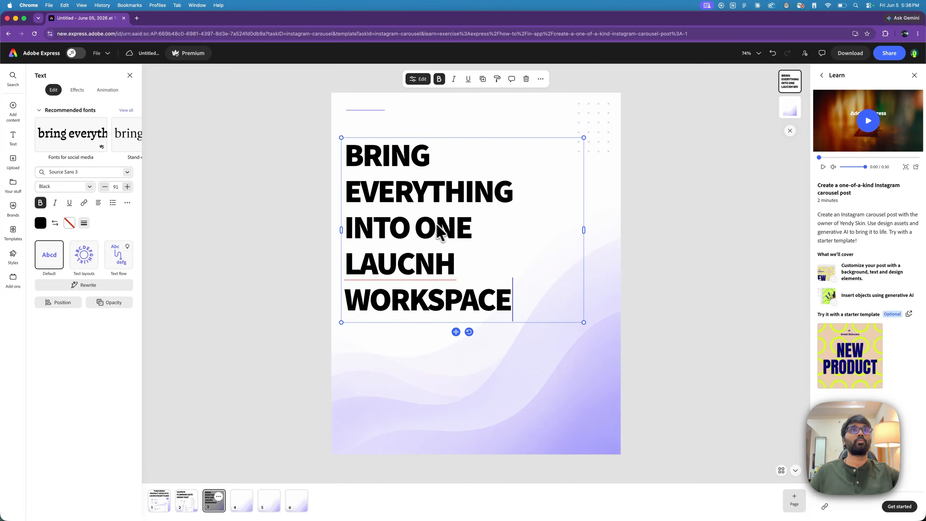
{"action": "right_click", "coordinate": [409, 262]}
{"action": "left_click", "coordinate": [424, 275]}
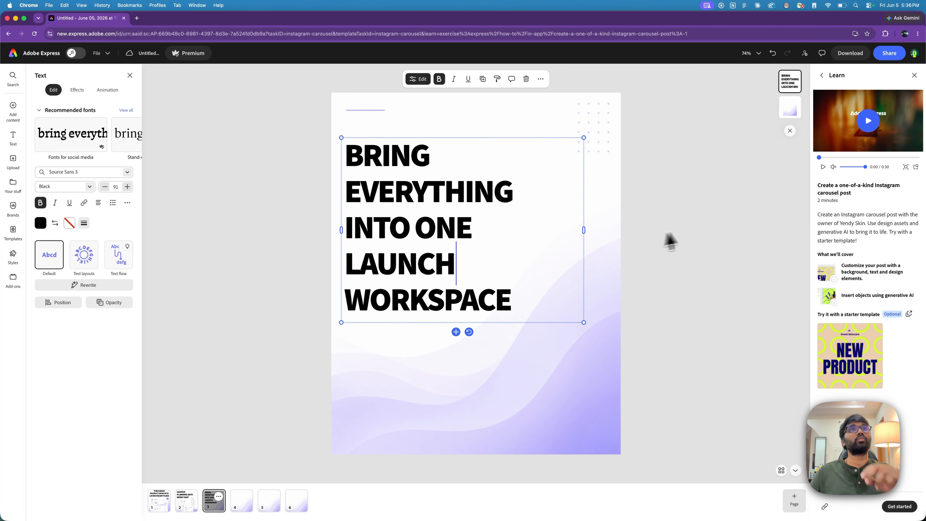
Reduce the page 3 headline's font size to 74 and move it up slightly
{"action": "left_click", "coordinate": [104, 187]}
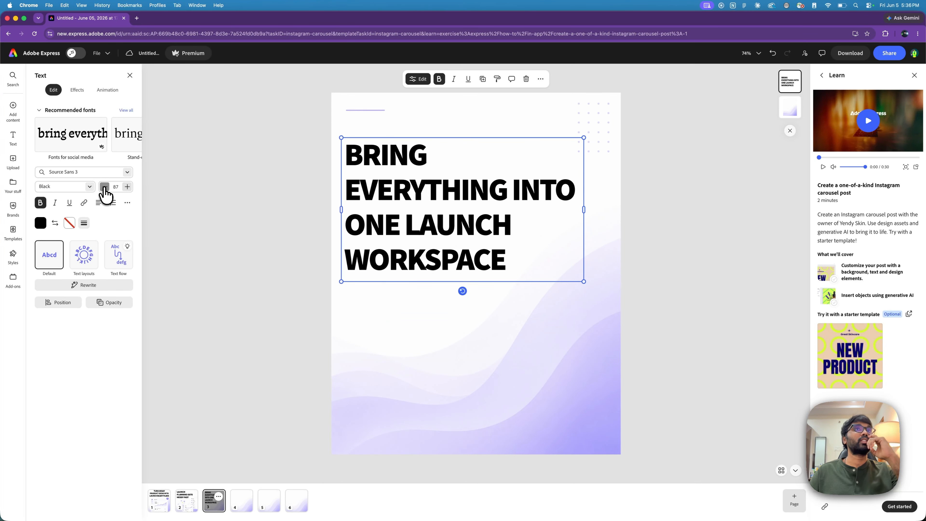
{"action": "left_click", "coordinate": [104, 187]}
{"action": "left_click", "coordinate": [104, 186]}
{"action": "left_click", "coordinate": [104, 186]}
{"action": "left_click", "coordinate": [104, 186]}
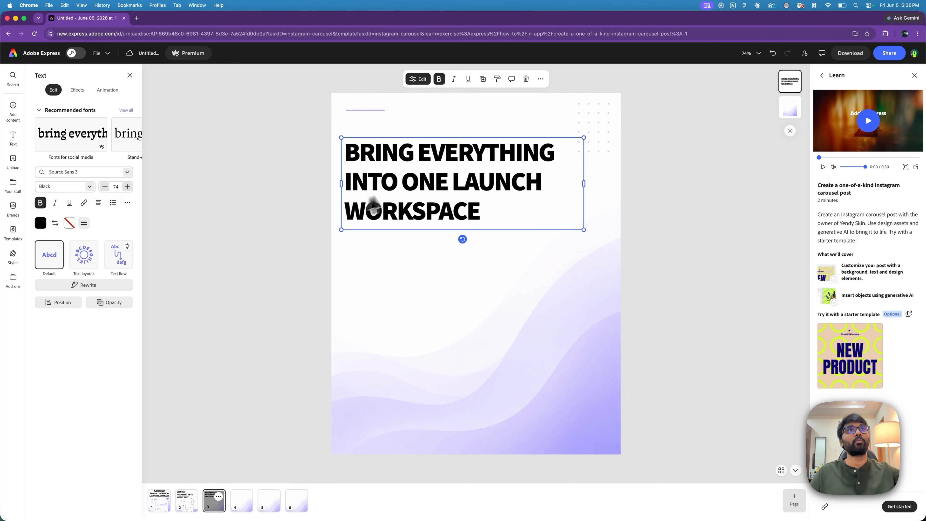
{"action": "left_click_drag", "start_coordinate": [410, 179], "coordinate": [410, 172]}
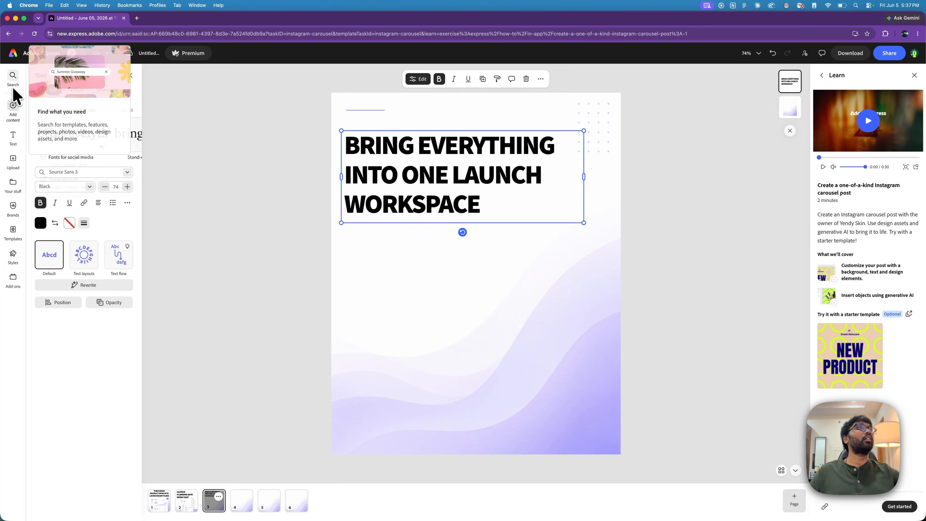
Upload 4.png, 5.png, 6.png, 7.png and 8.png from the UI components folder to page 3
{"action": "left_click", "coordinate": [14, 161]}
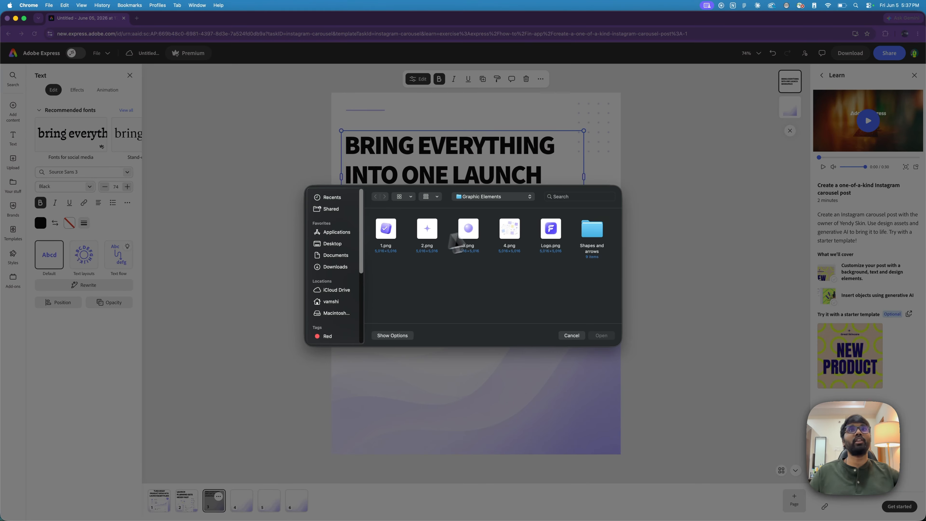
{"action": "left_click", "coordinate": [515, 202]}
{"action": "left_click", "coordinate": [512, 209]}
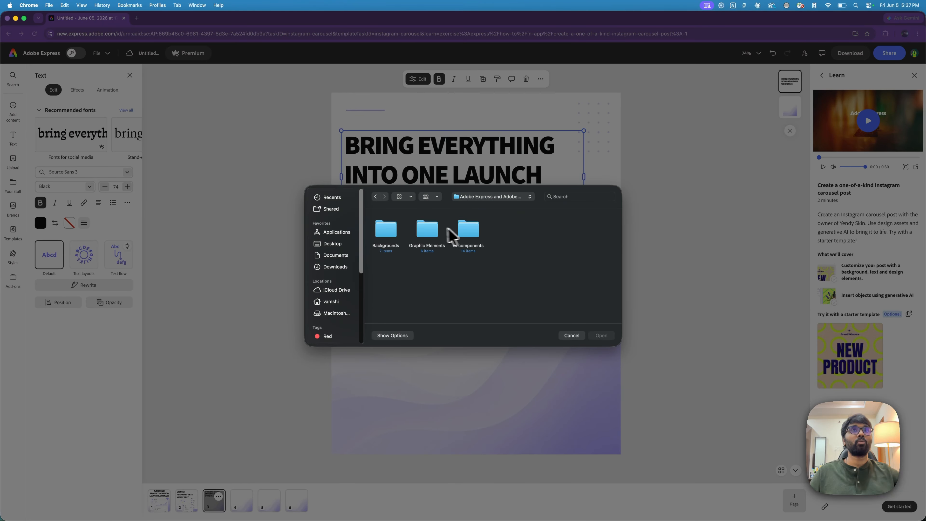
{"action": "left_click", "coordinate": [430, 231]}
{"action": "double_click", "coordinate": [429, 230]}
{"action": "left_click", "coordinate": [489, 196]}
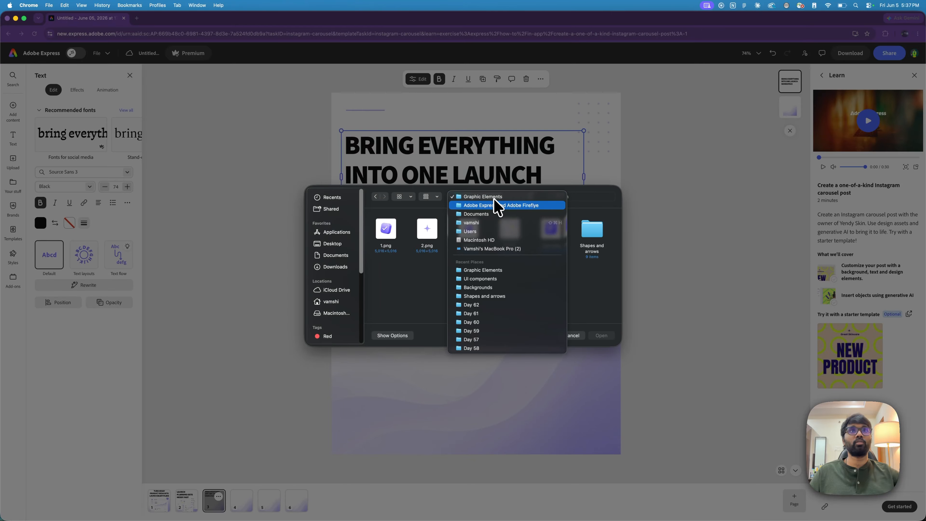
{"action": "left_click", "coordinate": [498, 206]}
{"action": "double_click", "coordinate": [468, 235]}
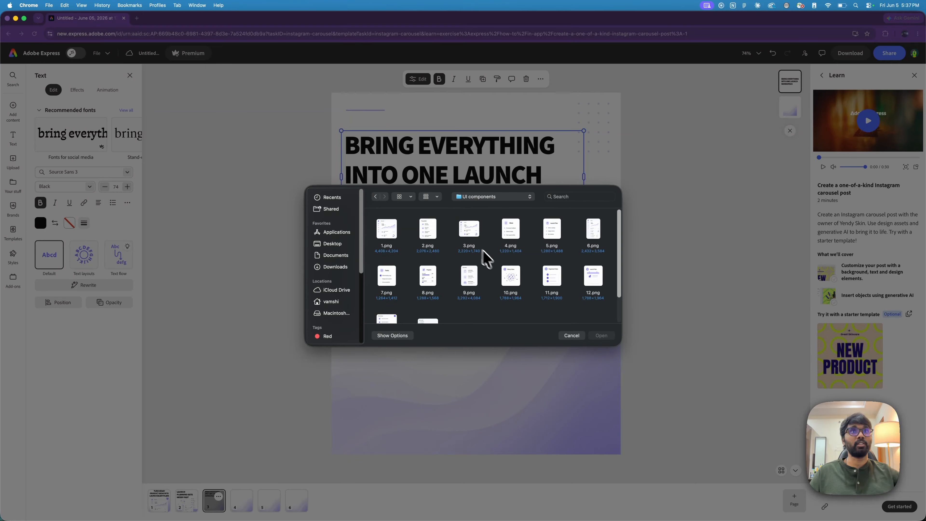
{"action": "left_click", "coordinate": [510, 240]}
{"action": "left_click", "coordinate": [543, 238], "text": "shift"}
{"action": "left_click", "coordinate": [383, 286], "text": "shift"}
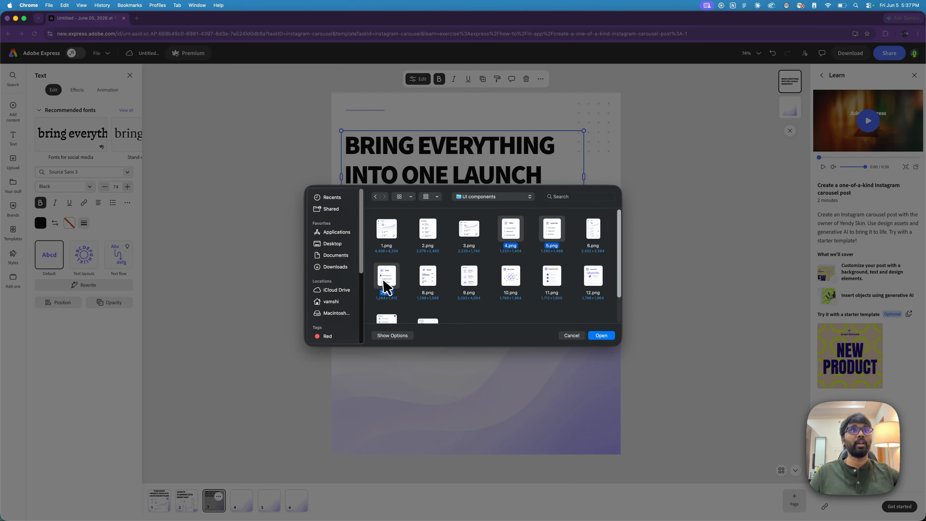
{"action": "left_click", "coordinate": [424, 285], "text": "shift"}
{"action": "left_click", "coordinate": [595, 234], "text": "shift"}
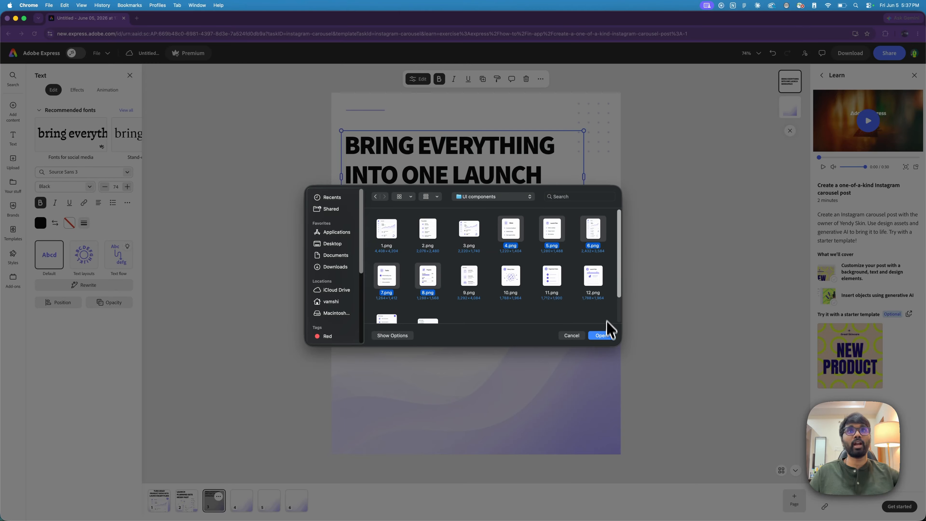
{"action": "left_click", "coordinate": [607, 336]}
Move the Overview dashboard down on page 3, away from the tops of the stacked cards
{"action": "left_click", "coordinate": [450, 312]}
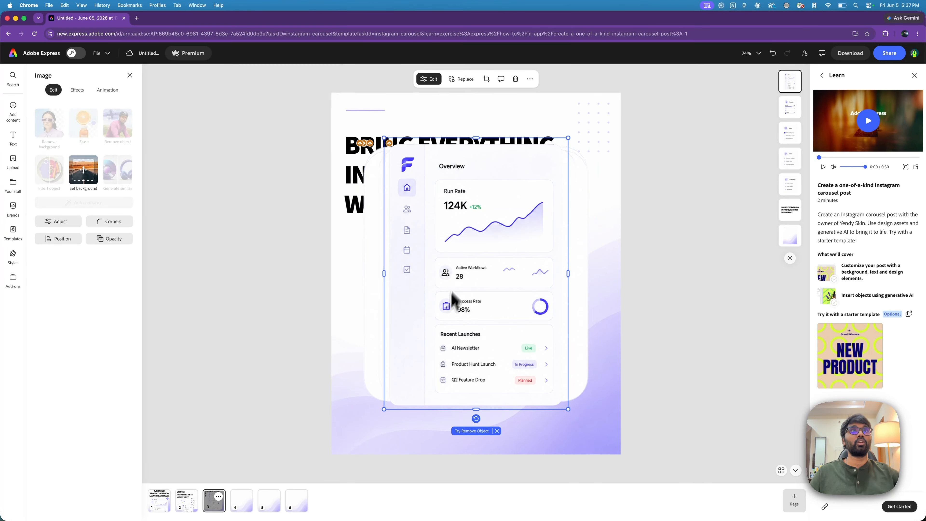
{"action": "left_click_drag", "start_coordinate": [467, 259], "coordinate": [472, 327]}
{"action": "left_click", "coordinate": [542, 179]}
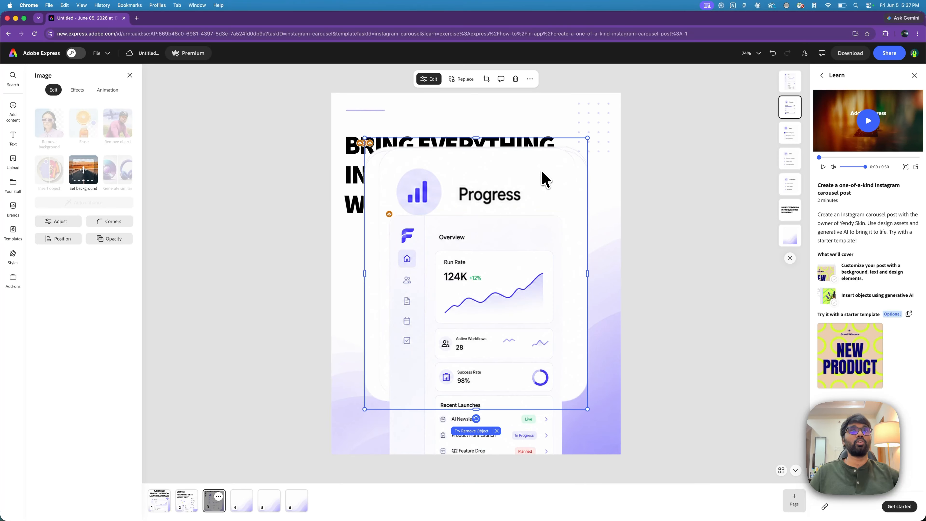
{"action": "left_click_drag", "start_coordinate": [587, 138], "coordinate": [500, 264]}
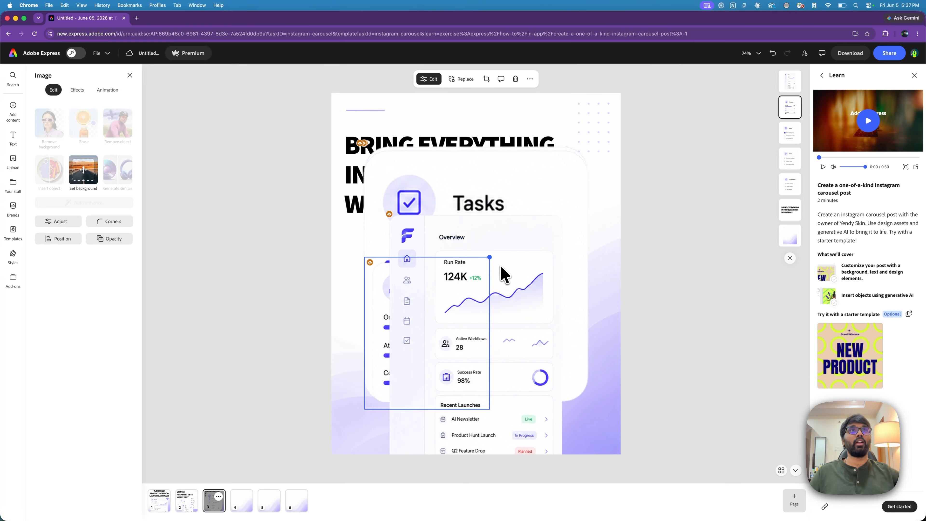
{"action": "key", "text": "super+z"}
Shrink the stacked cards together below the page 3 headline, and scale the Overview dashboard down in front of them
{"action": "left_click", "coordinate": [609, 180]}
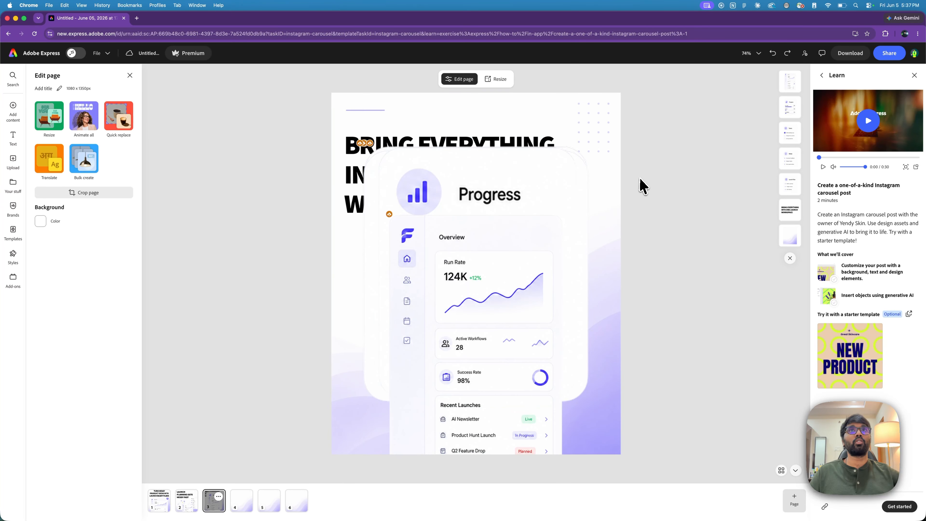
{"action": "left_click_drag", "start_coordinate": [641, 178], "coordinate": [562, 193]}
{"action": "left_click_drag", "start_coordinate": [682, 174], "coordinate": [584, 190]}
{"action": "left_click_drag", "start_coordinate": [321, 168], "coordinate": [350, 176]}
{"action": "left_click_drag", "start_coordinate": [309, 149], "coordinate": [510, 308]}
{"action": "left_click", "coordinate": [468, 302]}
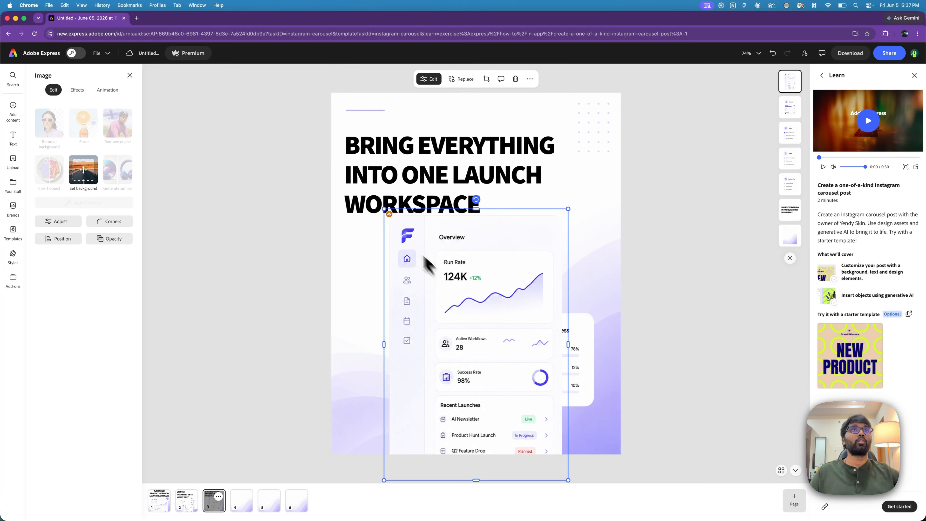
{"action": "left_click_drag", "start_coordinate": [384, 209], "coordinate": [443, 295]}
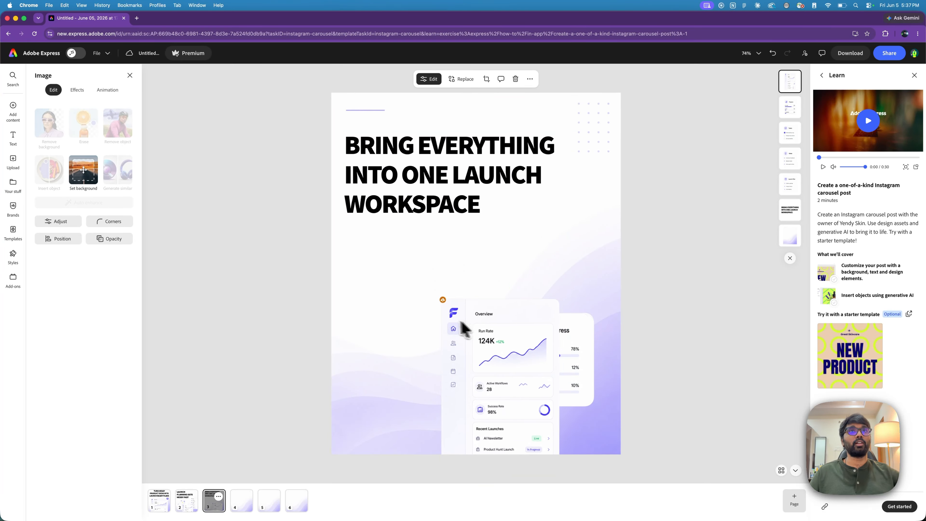
Spread the Ideas, Progress, Launch Plan and Tasks cards into four corners around the Overview dashboard below the page 3 headline
{"action": "left_click_drag", "start_coordinate": [479, 326], "coordinate": [436, 283]}
{"action": "left_click_drag", "start_coordinate": [559, 356], "coordinate": [571, 237]}
{"action": "left_click", "coordinate": [551, 326]}
{"action": "left_click_drag", "start_coordinate": [552, 327], "coordinate": [574, 386]}
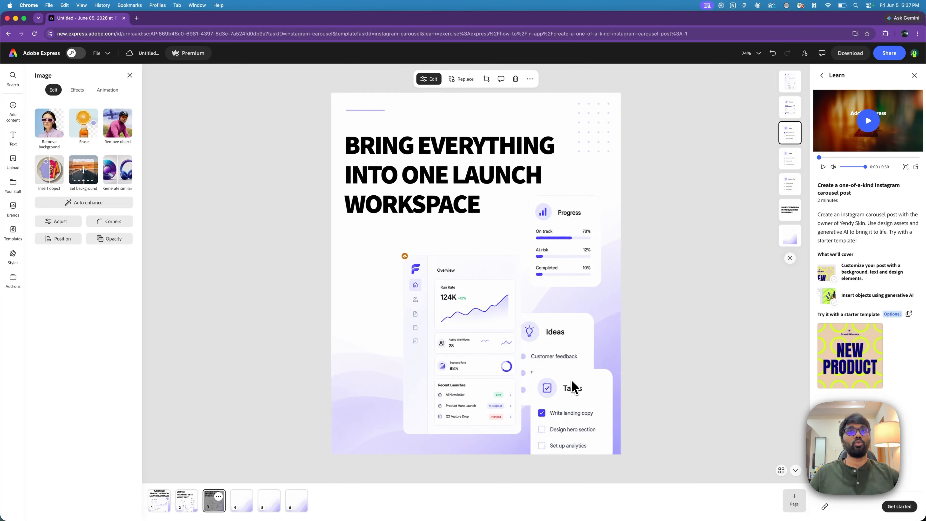
{"action": "left_click_drag", "start_coordinate": [554, 341], "coordinate": [379, 238]}
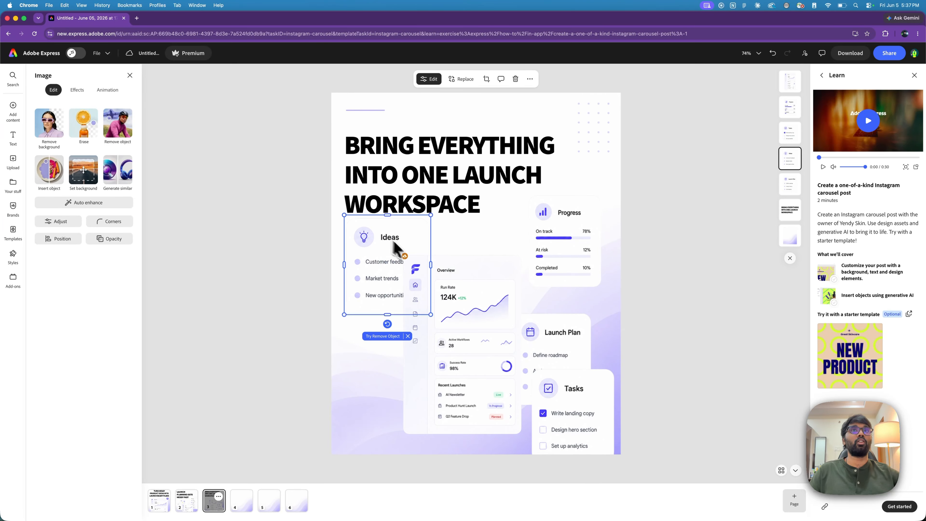
{"action": "left_click_drag", "start_coordinate": [541, 337], "coordinate": [373, 400]}
{"action": "left_click_drag", "start_coordinate": [447, 354], "coordinate": [451, 374]}
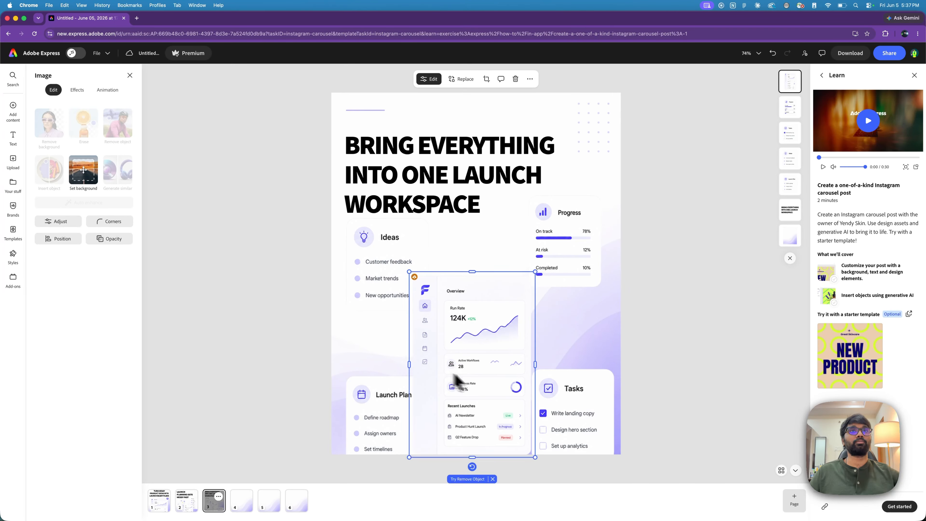
Scale the Ideas, Progress, Tasks and Launch Plan cards down together on page 3
{"action": "left_click", "coordinate": [549, 405]}
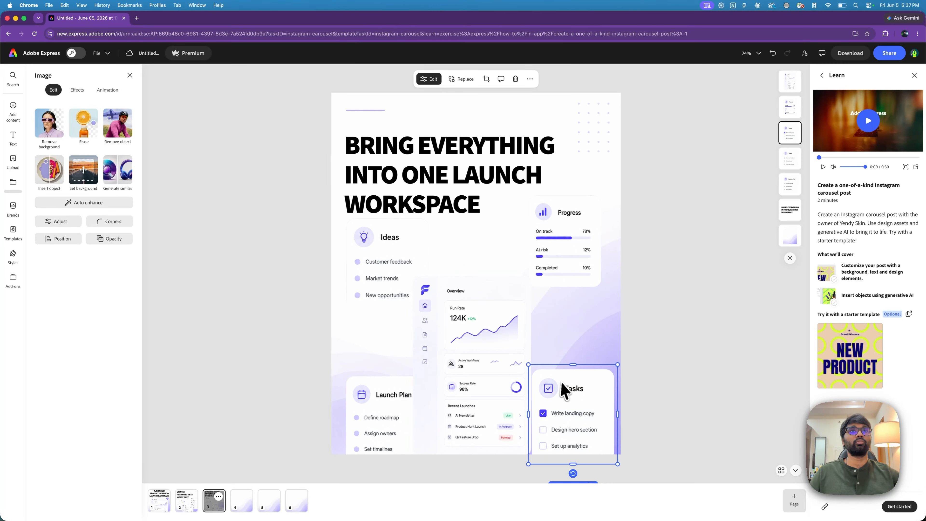
{"action": "left_click", "coordinate": [401, 265]}
{"action": "left_click", "coordinate": [551, 233], "text": "shift"}
{"action": "left_click", "coordinate": [576, 407], "text": "shift"}
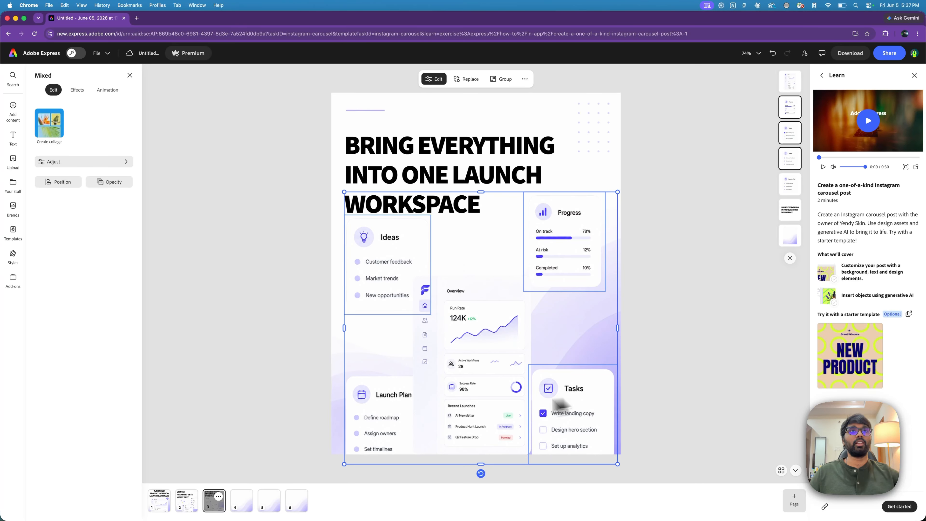
{"action": "left_click", "coordinate": [400, 424], "text": "shift"}
{"action": "left_click_drag", "start_coordinate": [618, 472], "coordinate": [557, 410]}
{"action": "left_click", "coordinate": [698, 345]}
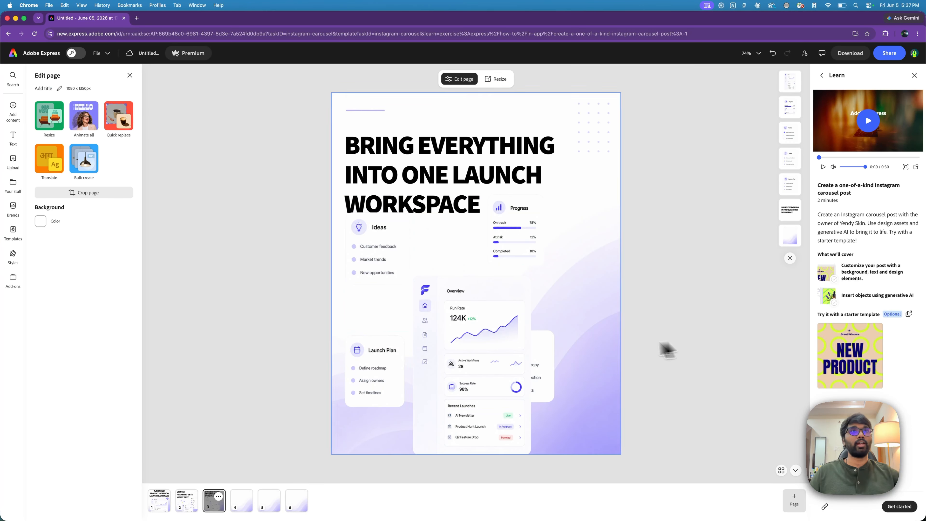
Reposition the four shrunken cards around the Overview dashboard, clear of the headline and with the Tasks card out from behind the dashboard
{"action": "left_click_drag", "start_coordinate": [545, 353], "coordinate": [593, 386]}
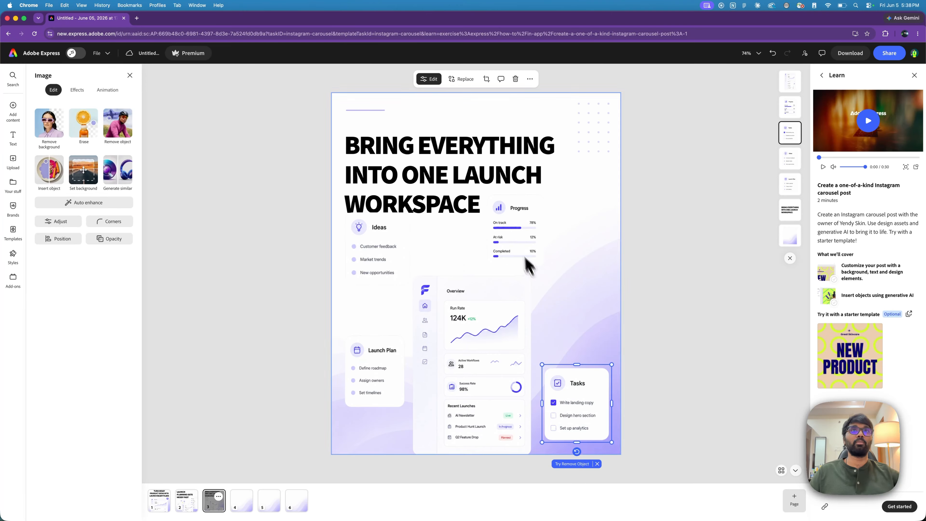
{"action": "left_click_drag", "start_coordinate": [516, 239], "coordinate": [564, 242]}
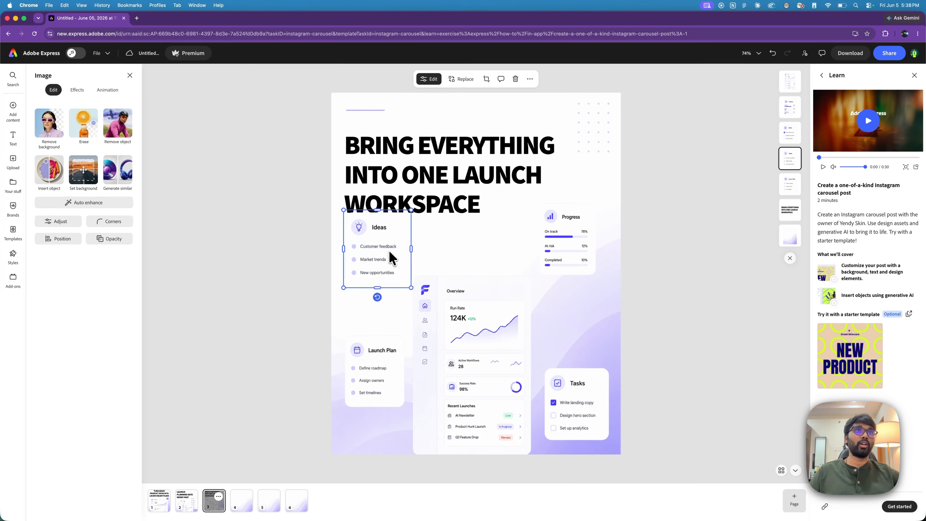
{"action": "left_click_drag", "start_coordinate": [391, 257], "coordinate": [408, 269]}
{"action": "left_click_drag", "start_coordinate": [372, 382], "coordinate": [376, 422]}
{"action": "left_click", "coordinate": [626, 331]}
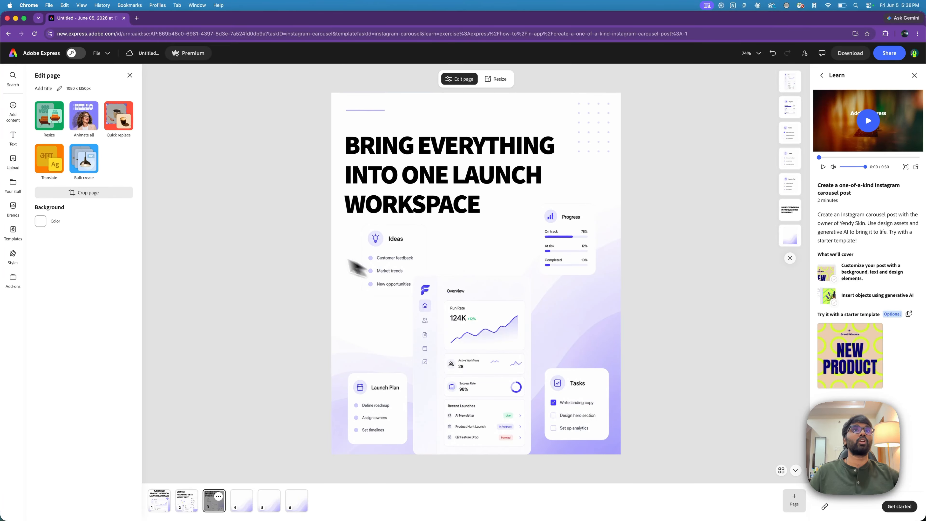
Upload the dashed circle 9.png from the Shapes and arrows folder inside Graphic Elements to page 3
{"action": "left_click", "coordinate": [14, 161]}
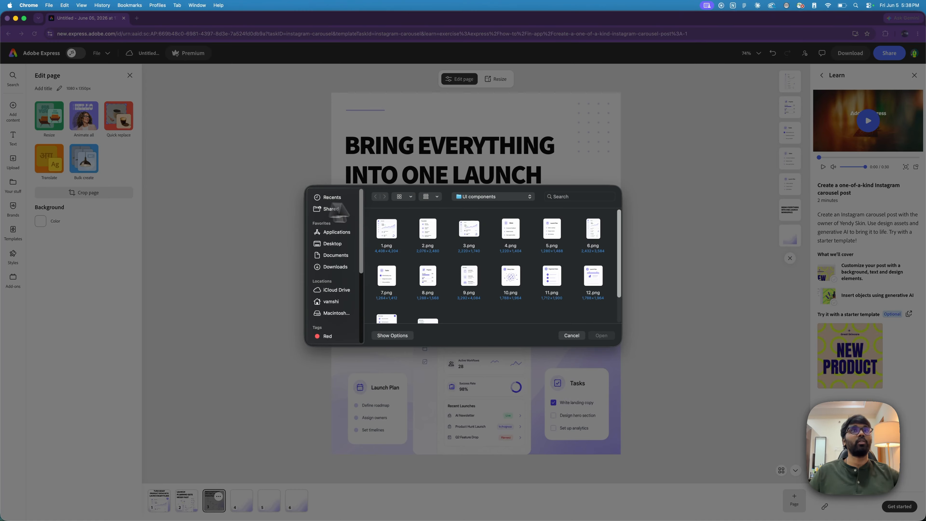
{"action": "left_click", "coordinate": [522, 199]}
{"action": "key", "text": "ctrl+super+space"}
{"action": "left_click", "coordinate": [514, 205]}
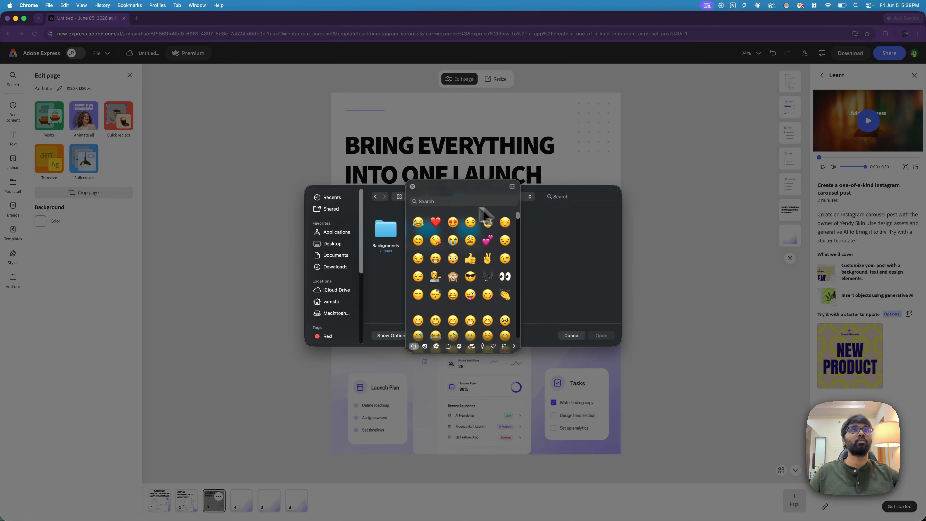
{"action": "left_click", "coordinate": [412, 187]}
{"action": "double_click", "coordinate": [435, 230]}
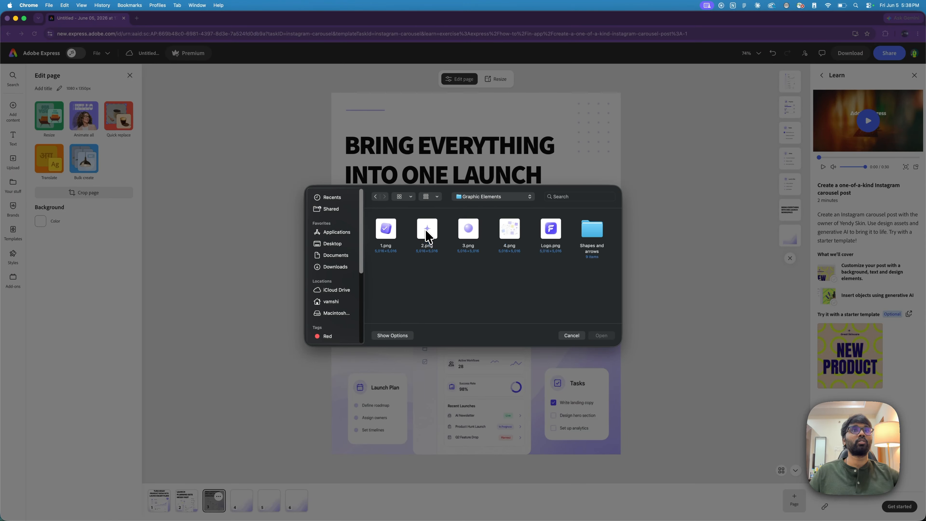
{"action": "double_click", "coordinate": [583, 235]}
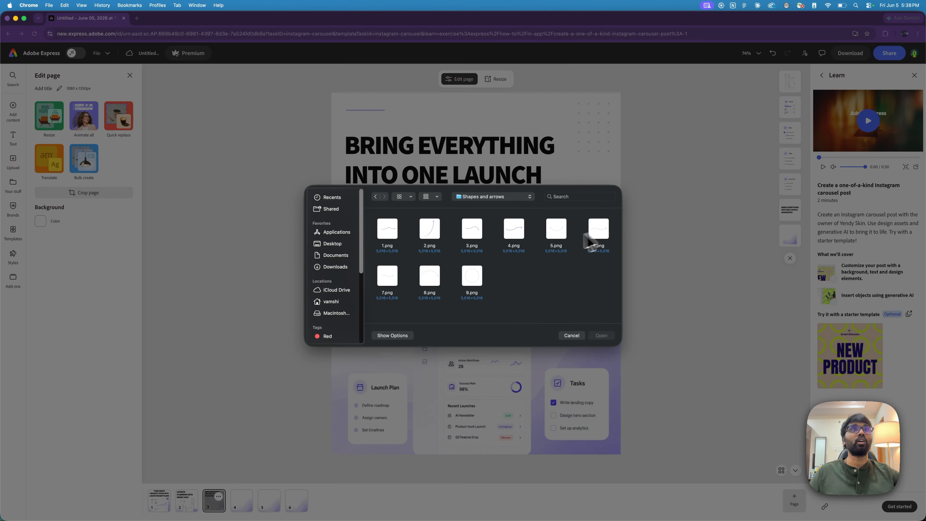
{"action": "double_click", "coordinate": [469, 276]}
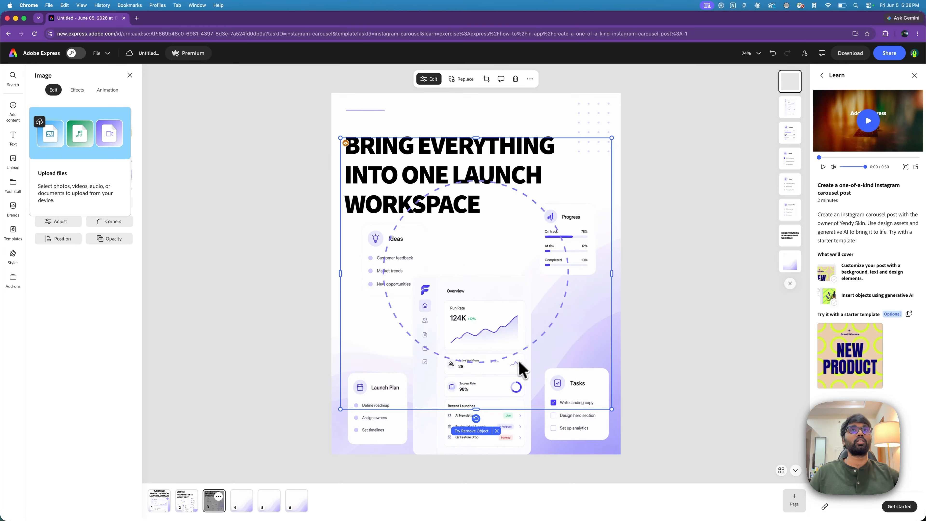
Enlarge the dashed circle slightly and move it down so it surrounds the Overview dashboard
{"action": "left_click", "coordinate": [499, 407]}
{"action": "left_click", "coordinate": [491, 409]}
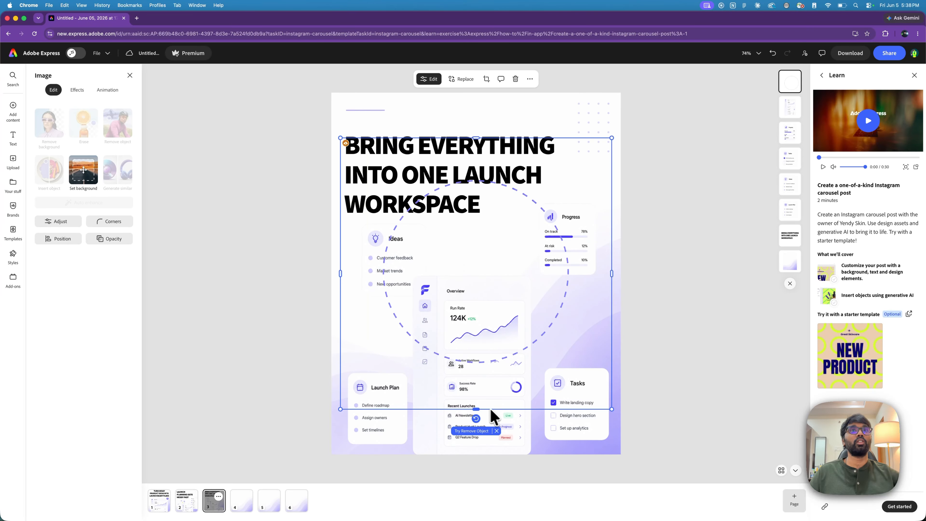
{"action": "left_click_drag", "start_coordinate": [478, 425], "coordinate": [479, 426]}
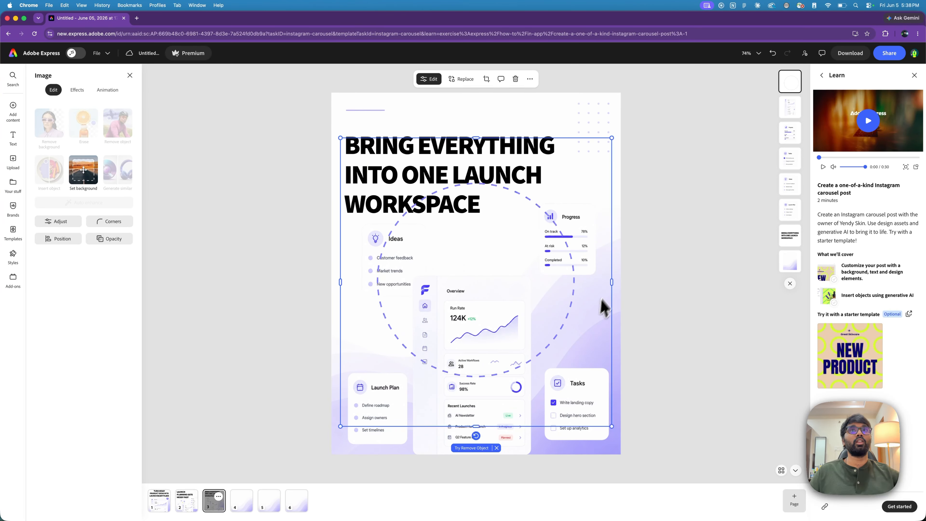
{"action": "left_click_drag", "start_coordinate": [612, 282], "coordinate": [521, 295]}
{"action": "key", "text": "super+z"}
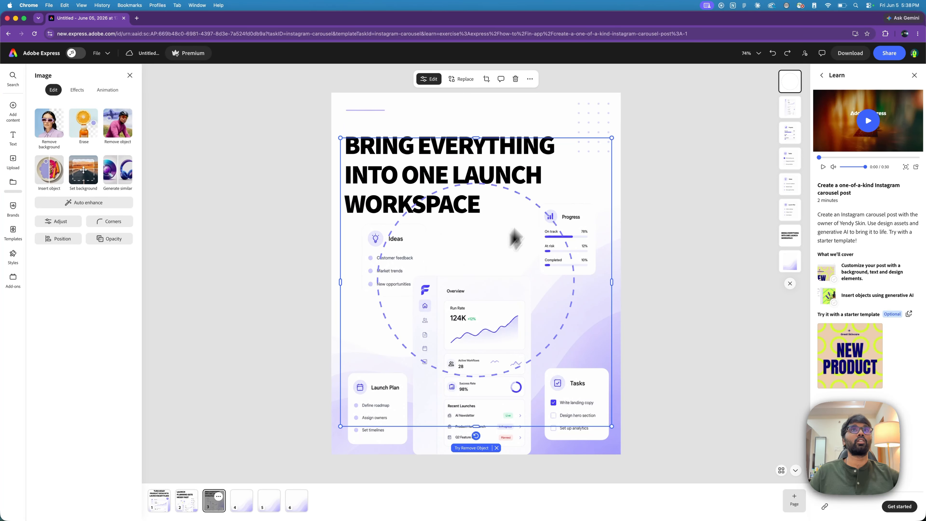
{"action": "left_click_drag", "start_coordinate": [537, 253], "coordinate": [547, 313]}
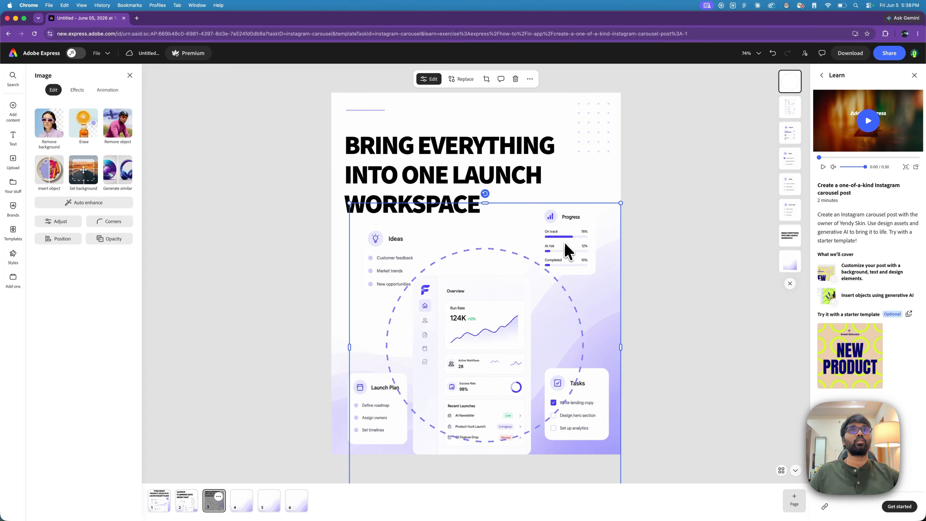
Send the dashed circle to the back together with the page 3 background, behind the dashboard and cards
{"action": "left_click", "coordinate": [602, 157], "text": "shift"}
{"action": "right_click", "coordinate": [602, 157]}
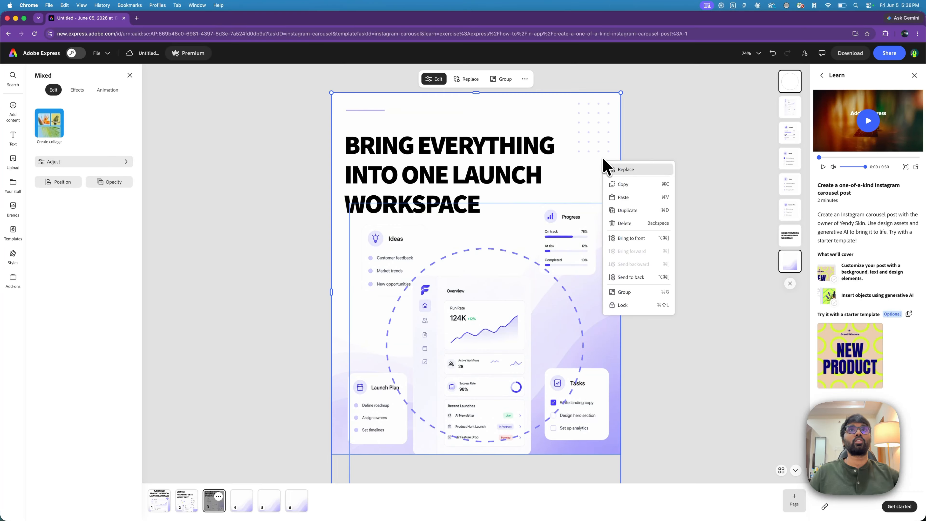
{"action": "left_click", "coordinate": [639, 276]}
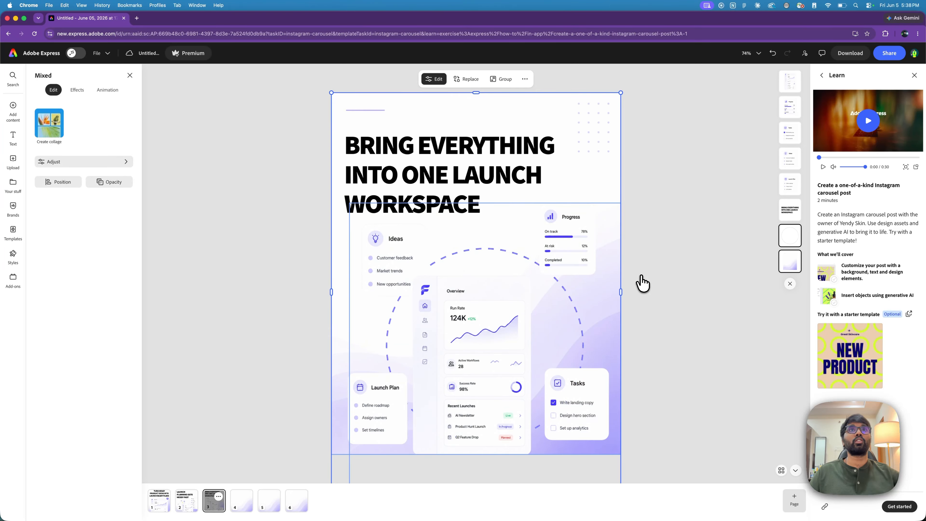
{"action": "left_click", "coordinate": [680, 270]}
Fine-tune the placement of the Progress card, Overview dashboard and Launch Plan card over the dashed circle, and open page 4
{"action": "left_click", "coordinate": [573, 264]}
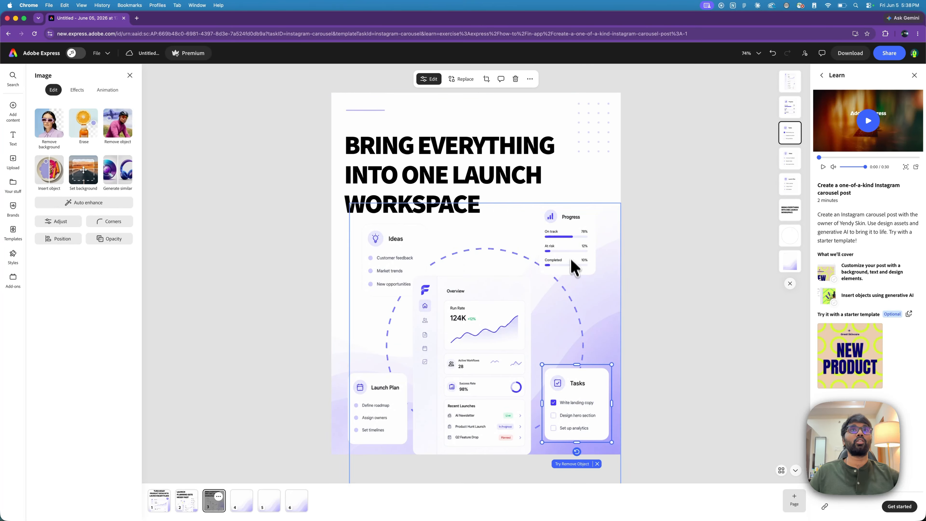
{"action": "left_click_drag", "start_coordinate": [570, 252], "coordinate": [571, 272]}
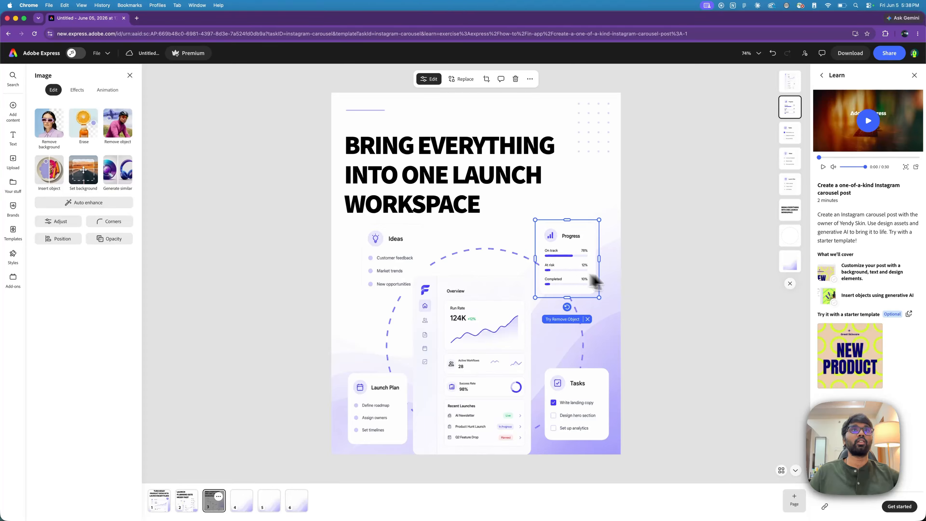
{"action": "left_click", "coordinate": [658, 281]}
{"action": "left_click", "coordinate": [441, 306]}
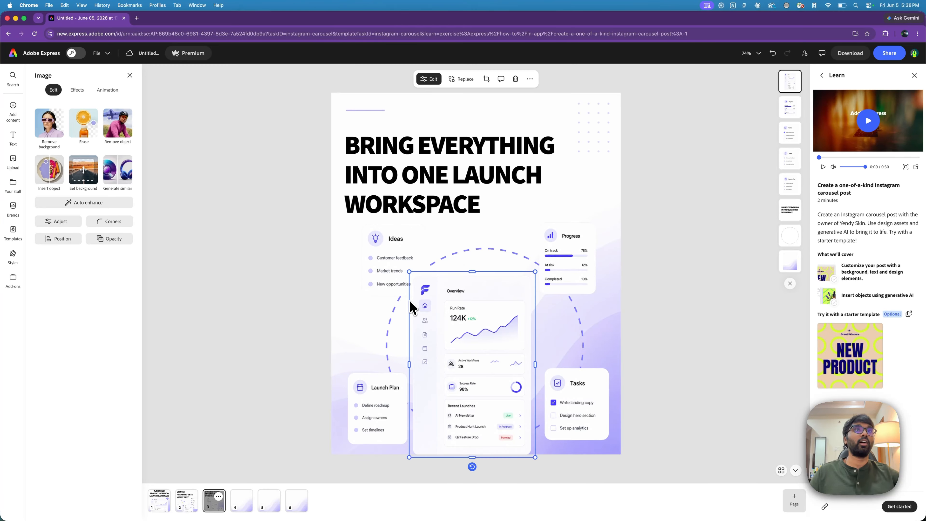
{"action": "left_click_drag", "start_coordinate": [440, 307], "coordinate": [450, 309]}
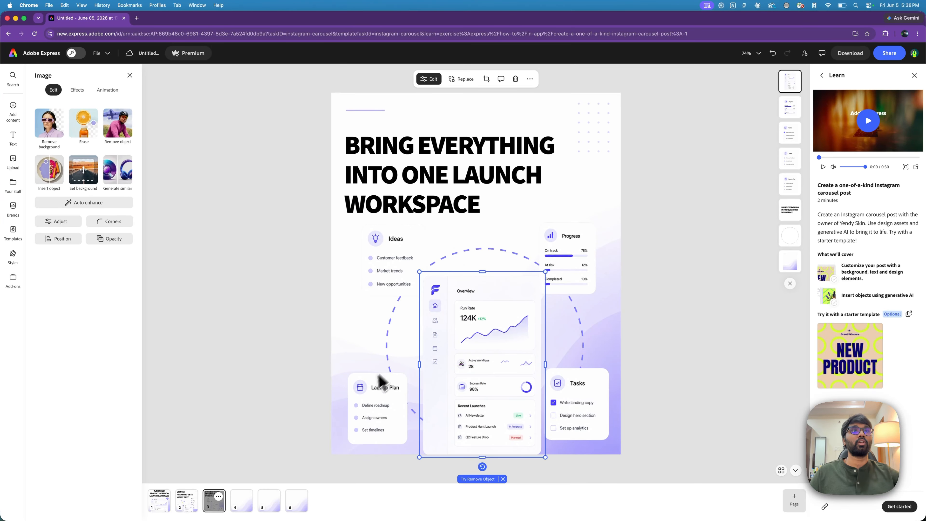
{"action": "left_click", "coordinate": [369, 383]}
{"action": "left_click_drag", "start_coordinate": [380, 385], "coordinate": [384, 386]}
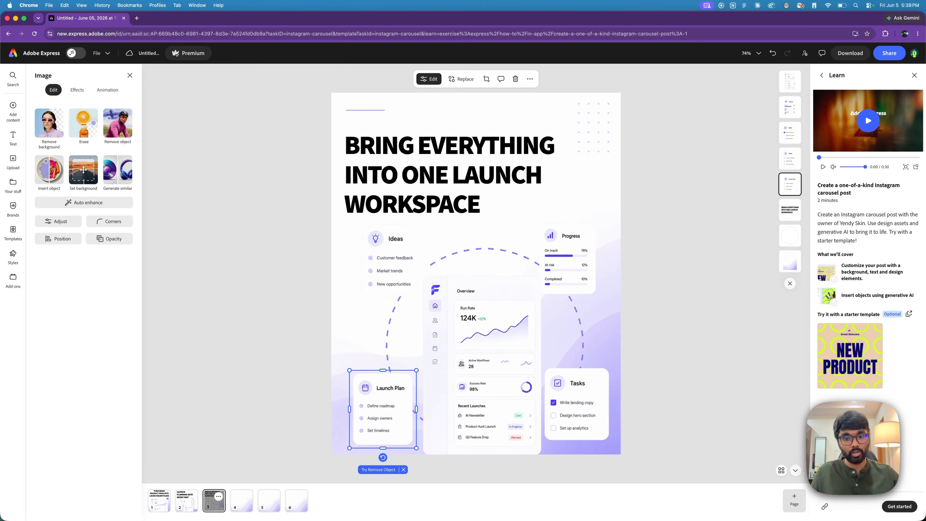
{"action": "left_click", "coordinate": [240, 505]}
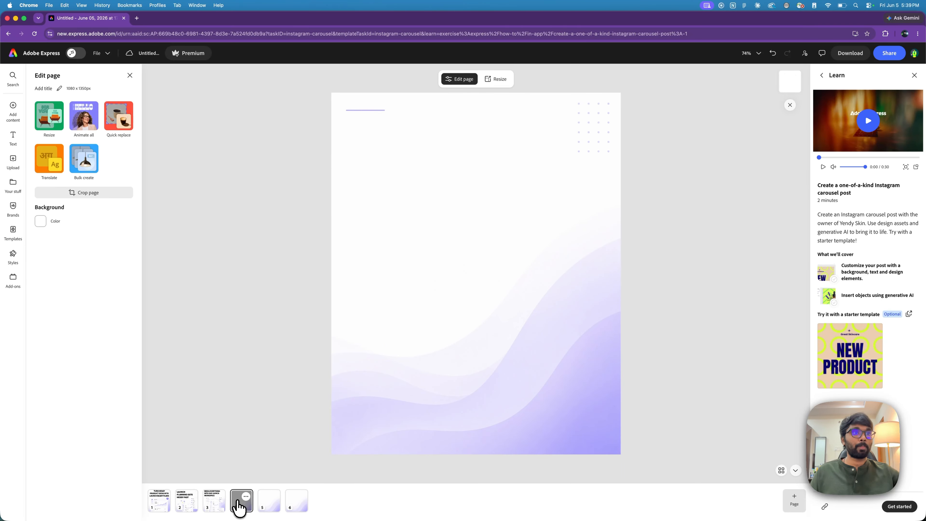
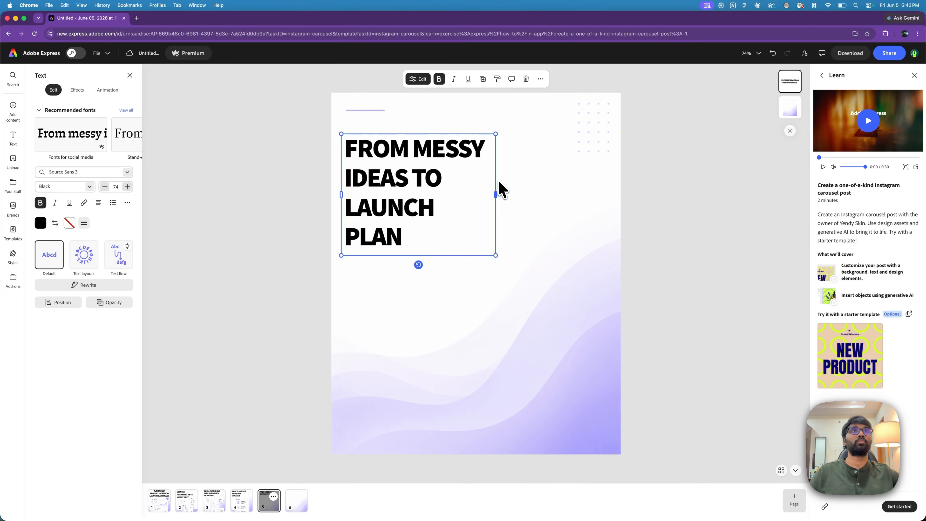
Increase the page 5 headline's font size to 107 and narrow its text box slightly
{"action": "left_click", "coordinate": [128, 186]}
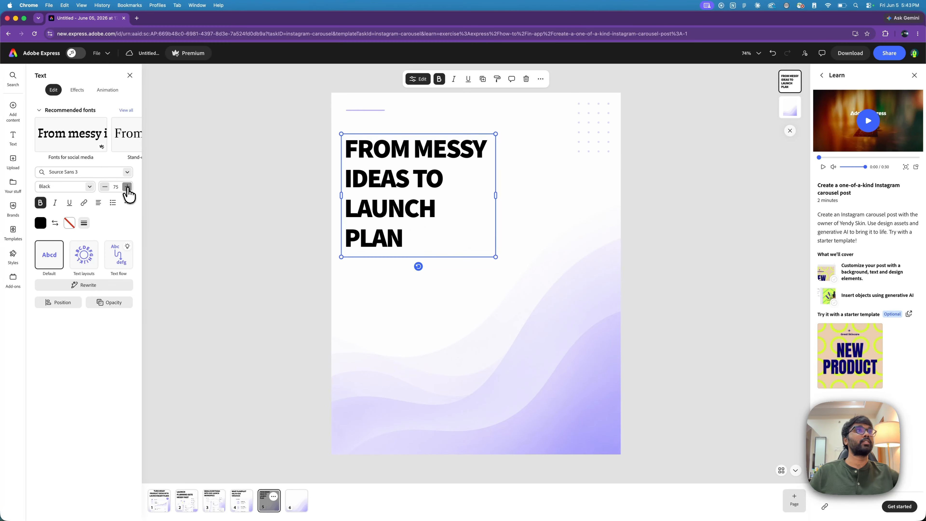
{"action": "left_click", "coordinate": [127, 186]}
{"action": "left_click", "coordinate": [127, 186]}
{"action": "left_click", "coordinate": [128, 187]}
{"action": "left_click", "coordinate": [127, 187]}
{"action": "left_click", "coordinate": [127, 186]}
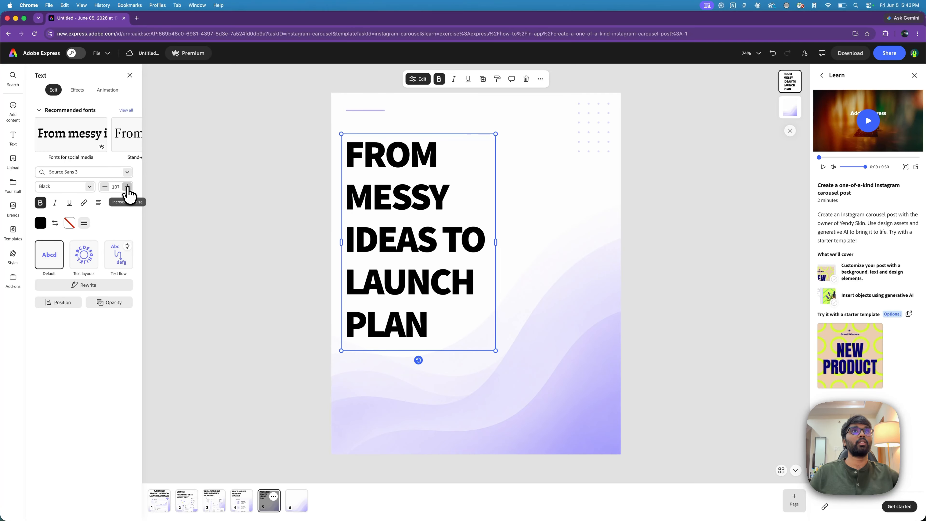
{"action": "mouse_move", "coordinate": [498, 239]}
{"action": "left_mouse_down"}
{"action": "mouse_move", "coordinate": [540, 242]}
{"action": "mouse_move", "coordinate": [490, 243]}
{"action": "left_mouse_up"}
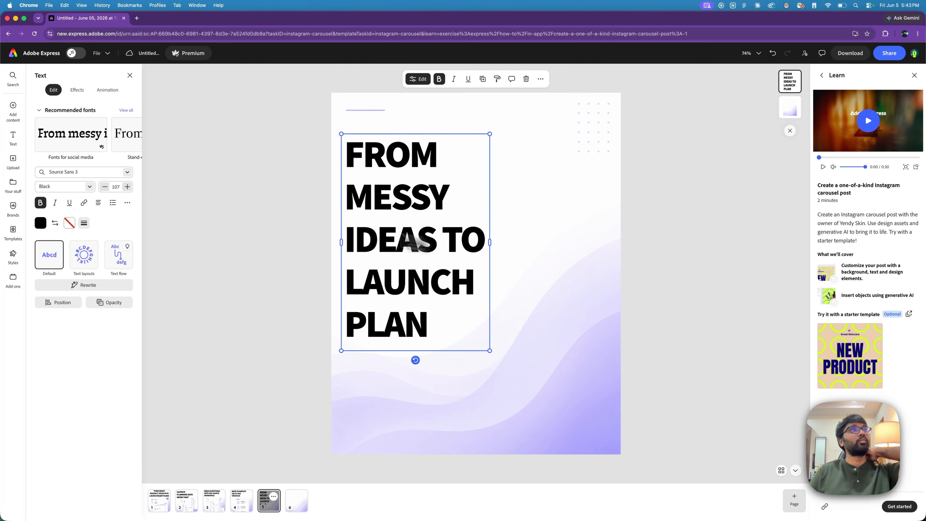
Upload 10.png, 11.png and 12.png from the UI components folder to page 5
{"action": "left_click", "coordinate": [15, 166]}
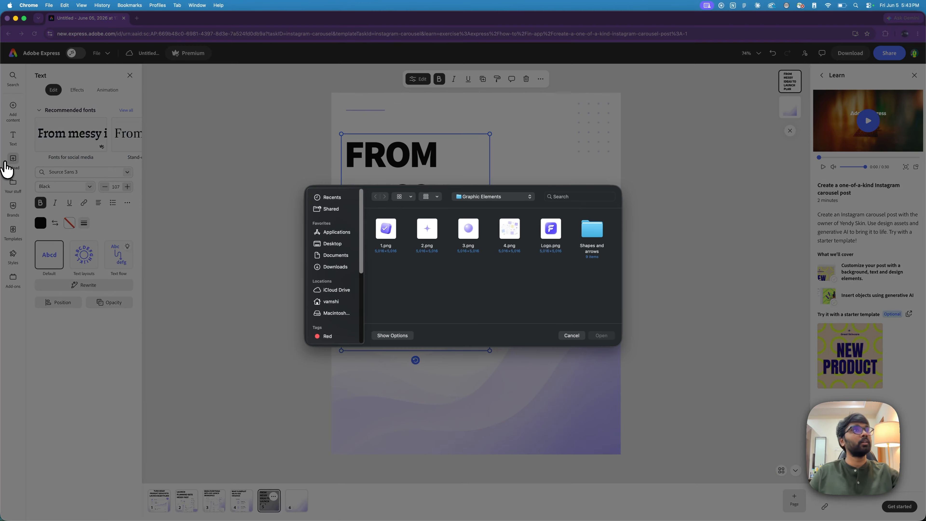
{"action": "left_click", "coordinate": [515, 198]}
{"action": "left_click", "coordinate": [511, 206]}
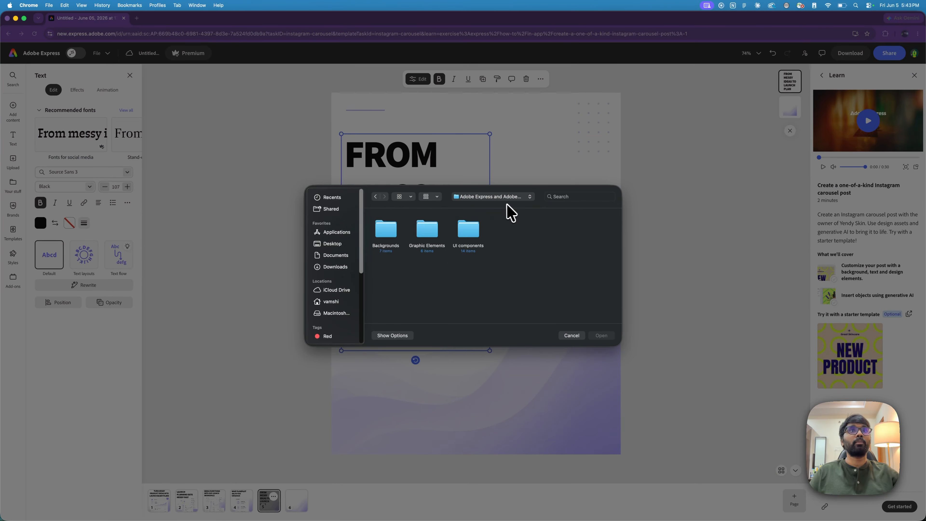
{"action": "double_click", "coordinate": [458, 239]}
{"action": "scroll", "coordinate": [503, 265], "scroll_direction": "down", "scroll_amount": 2}
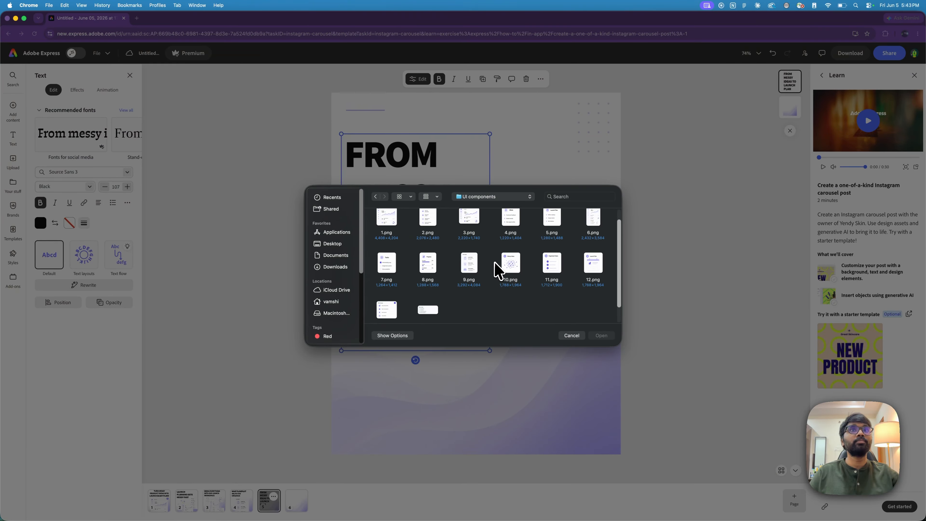
{"action": "left_click", "coordinate": [510, 254]}
{"action": "left_click", "coordinate": [551, 252], "text": "shift"}
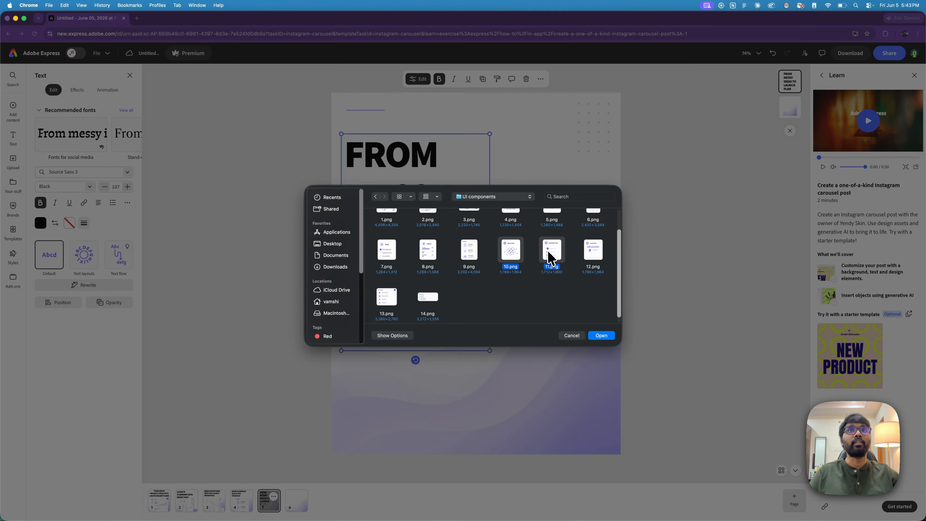
{"action": "left_click", "coordinate": [598, 256], "text": "shift"}
{"action": "left_click", "coordinate": [599, 334]}
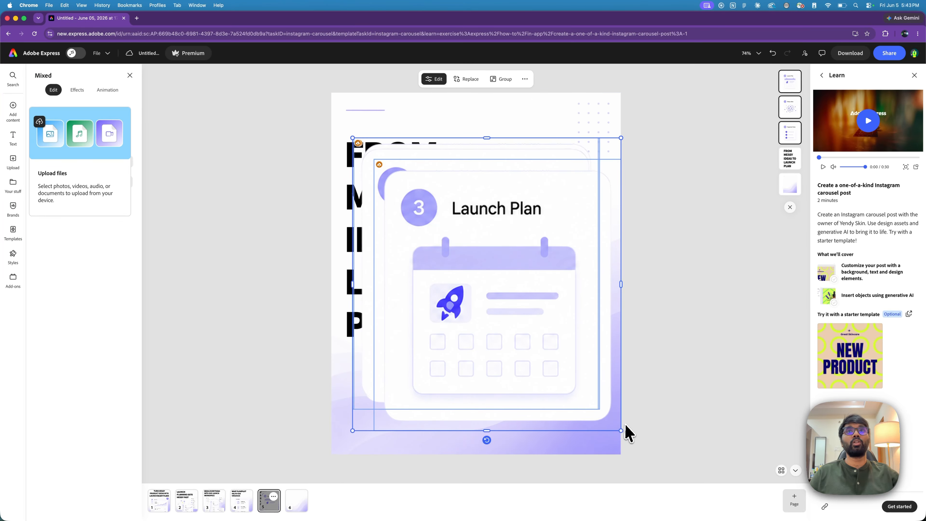
Shrink the three step cards together and place the Launch Plan card in the lower-right corner of page 5
{"action": "left_click_drag", "start_coordinate": [621, 430], "coordinate": [415, 250]}
{"action": "left_click", "coordinate": [521, 179]}
{"action": "left_click_drag", "start_coordinate": [414, 185], "coordinate": [547, 328]}
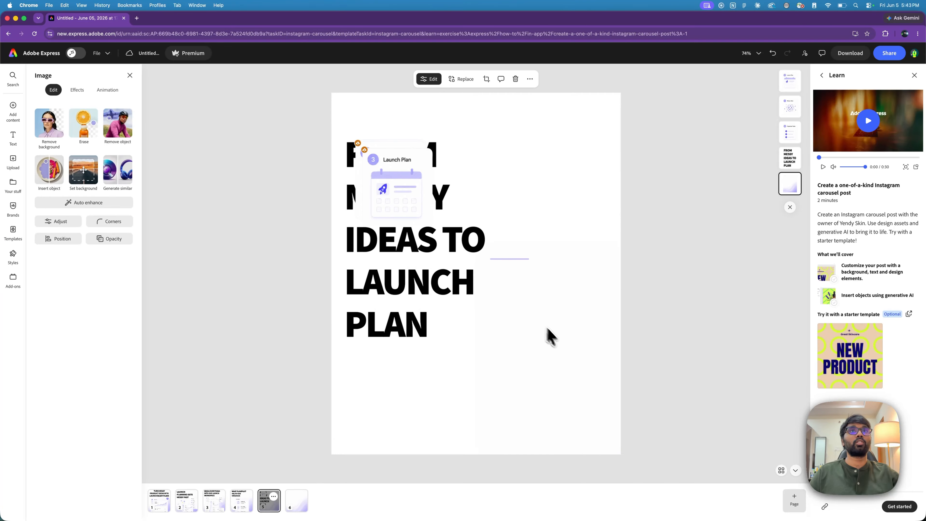
{"action": "key", "text": "super+z"}
{"action": "left_click", "coordinate": [399, 195]}
{"action": "left_click_drag", "start_coordinate": [399, 191], "coordinate": [568, 395]}
Place the Messy Ideas card beside the top of the headline and the Organized Tasks card between it and the Launch Plan card
{"action": "left_click", "coordinate": [396, 198]}
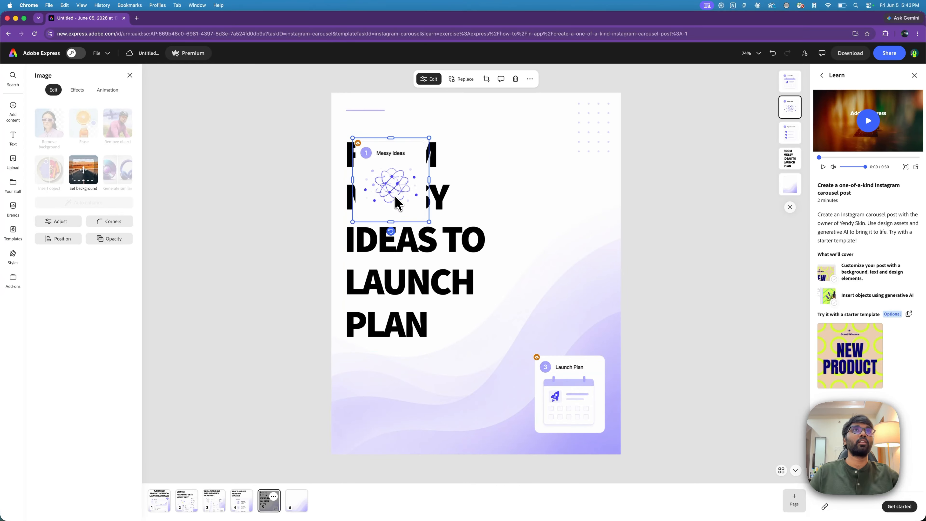
{"action": "left_click_drag", "start_coordinate": [395, 197], "coordinate": [510, 192]}
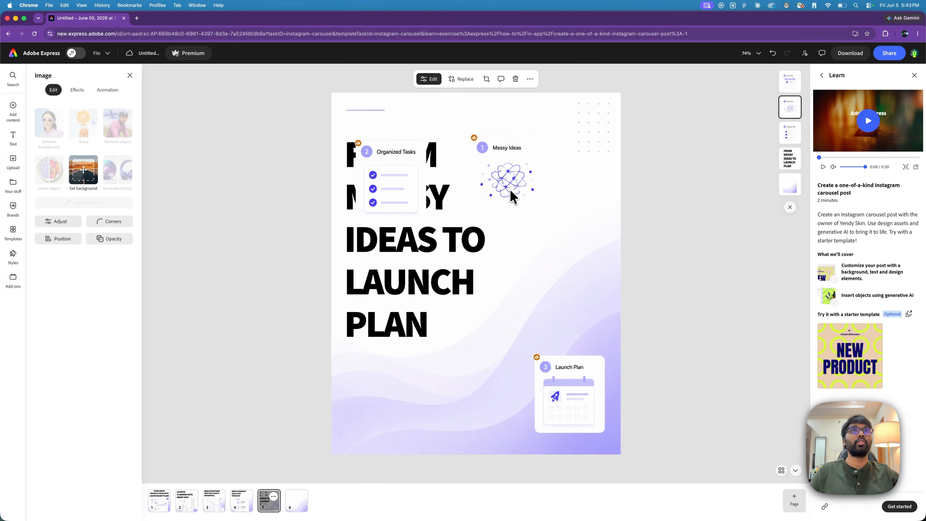
{"action": "left_click_drag", "start_coordinate": [403, 192], "coordinate": [565, 302]}
{"action": "left_click", "coordinate": [520, 190]}
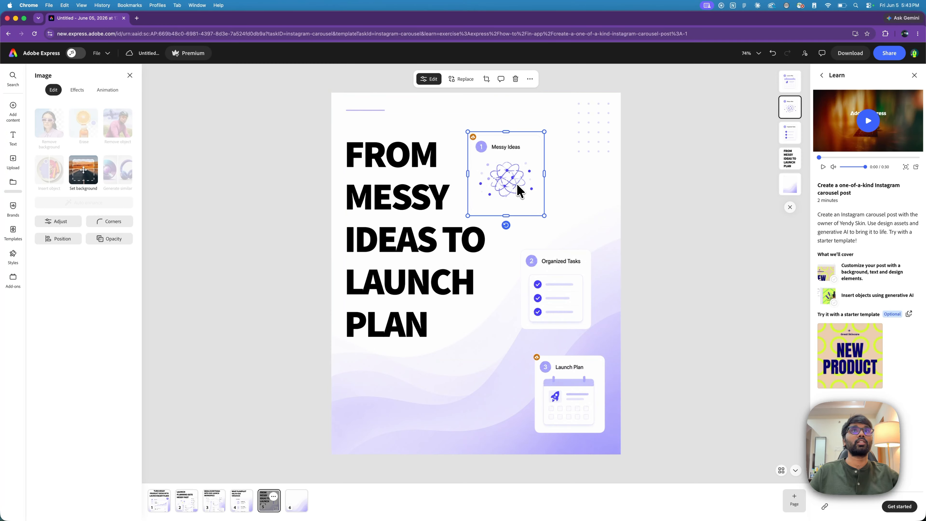
{"action": "left_click_drag", "start_coordinate": [519, 190], "coordinate": [517, 193]}
{"action": "left_click_drag", "start_coordinate": [547, 273], "coordinate": [556, 256]}
Upload the dashed arrow 8.png from the Shapes and arrows folder inside Graphic Elements to page 5
{"action": "left_click", "coordinate": [14, 162]}
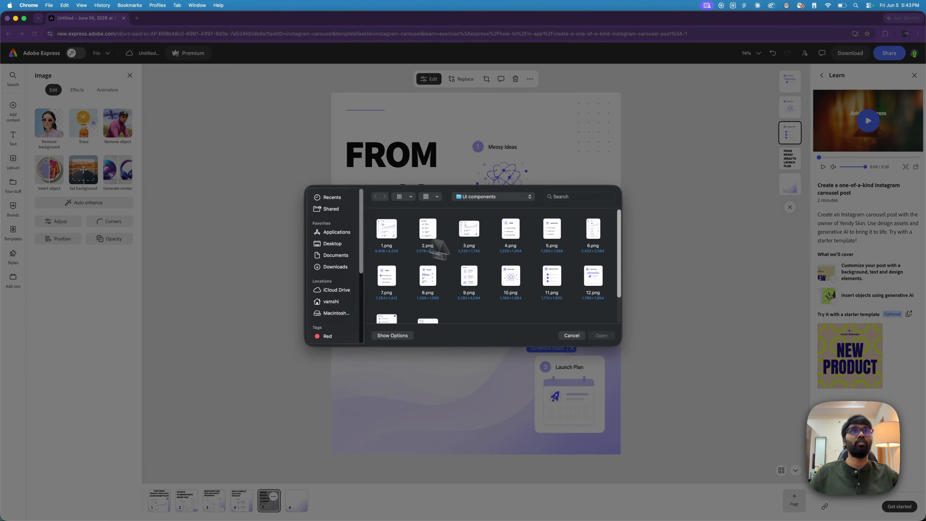
{"action": "left_click", "coordinate": [507, 199]}
{"action": "left_click", "coordinate": [506, 207]}
{"action": "left_click", "coordinate": [470, 237]}
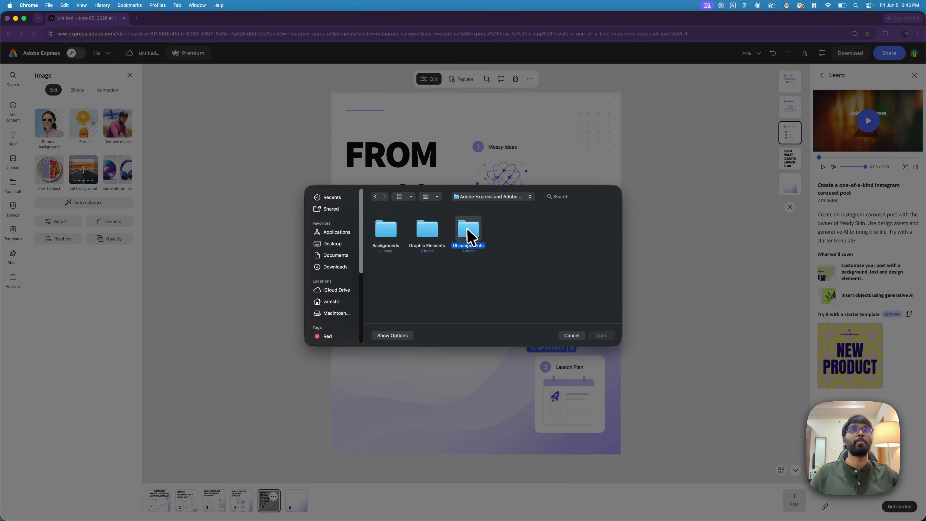
{"action": "double_click", "coordinate": [434, 233]}
{"action": "left_click", "coordinate": [591, 237]}
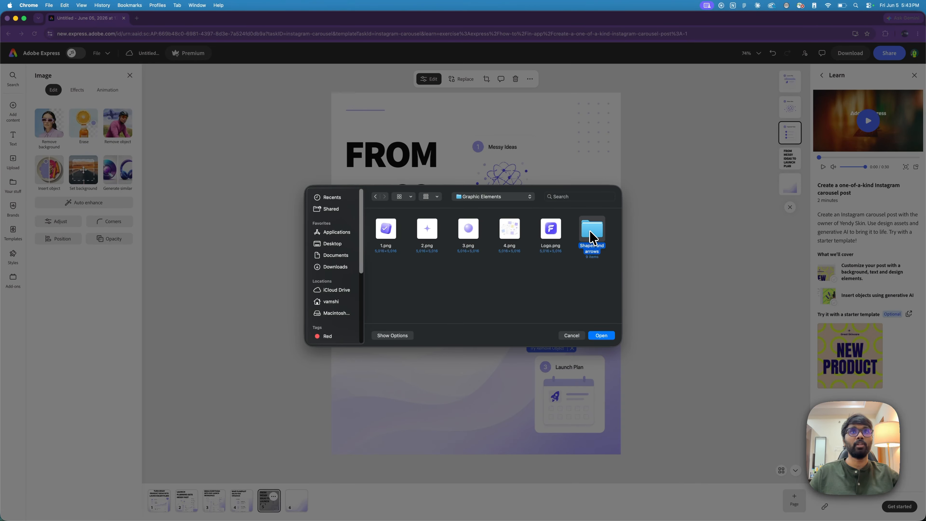
{"action": "double_click", "coordinate": [591, 236]}
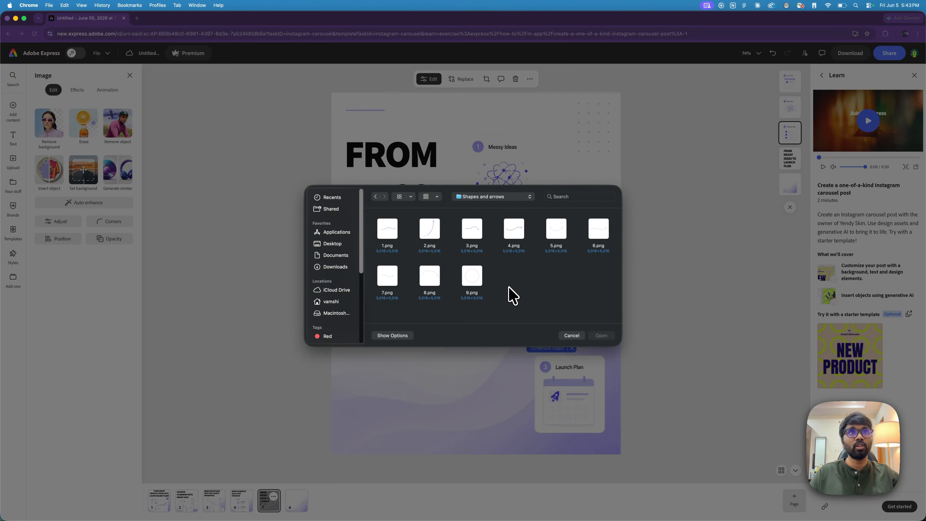
{"action": "double_click", "coordinate": [429, 276]}
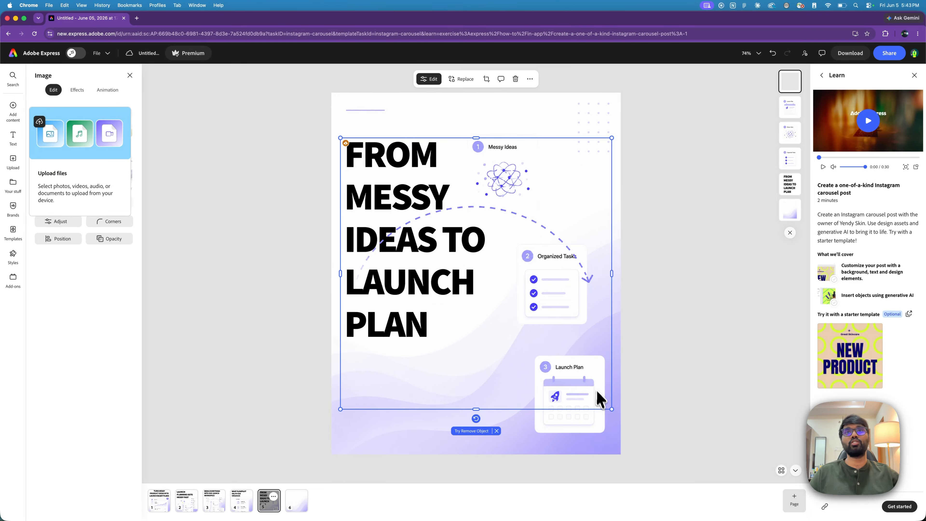
Shrink the dashed arrow and rotate it so that it curves from the Messy Ideas card down to the Organized Tasks card
{"action": "left_click_drag", "start_coordinate": [612, 409], "coordinate": [424, 263]}
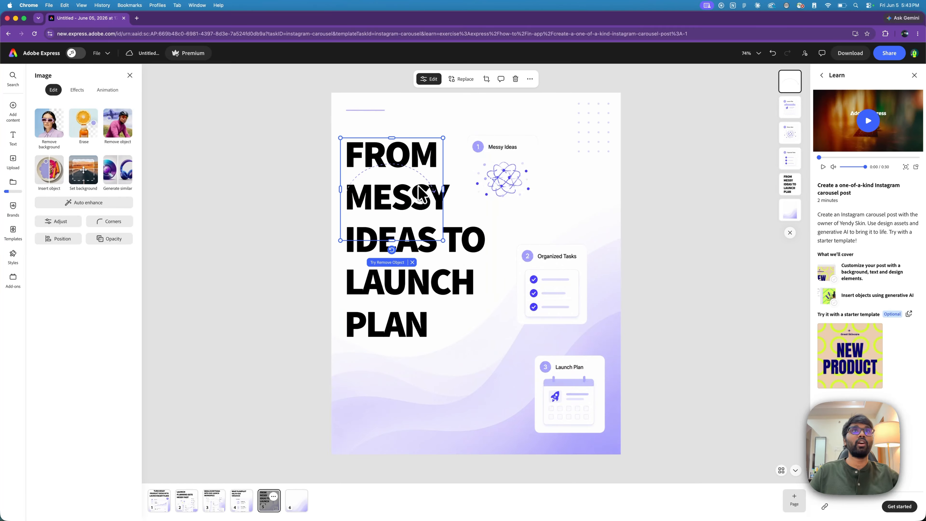
{"action": "left_click_drag", "start_coordinate": [420, 192], "coordinate": [584, 198]}
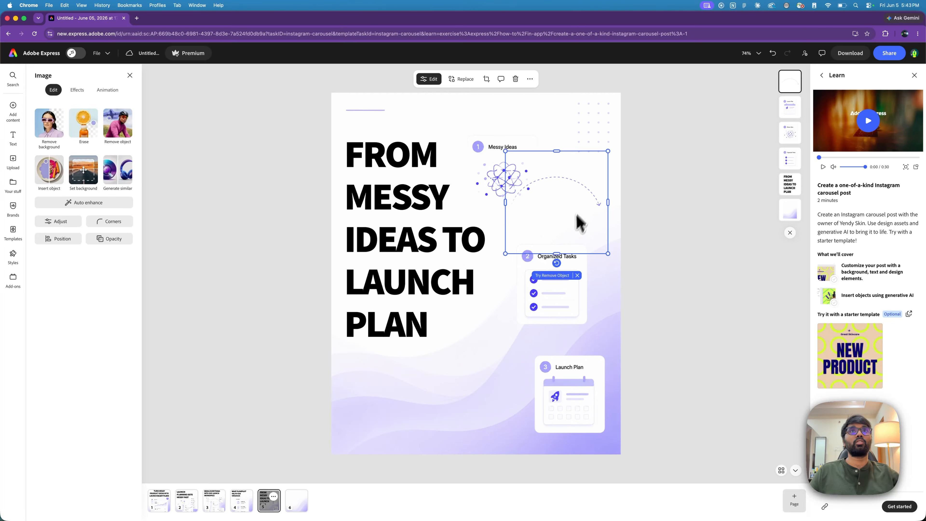
{"action": "left_click_drag", "start_coordinate": [557, 263], "coordinate": [499, 249]}
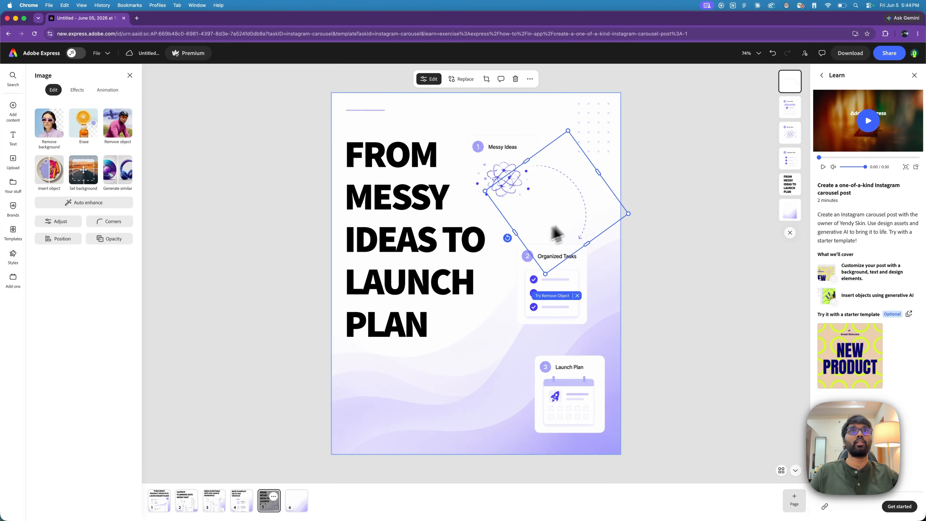
Duplicate the dashed arrow, then shrink and place the copy between the Organized Tasks and Launch Plan cards
{"action": "left_click_drag", "start_coordinate": [588, 210], "coordinate": [585, 271]}
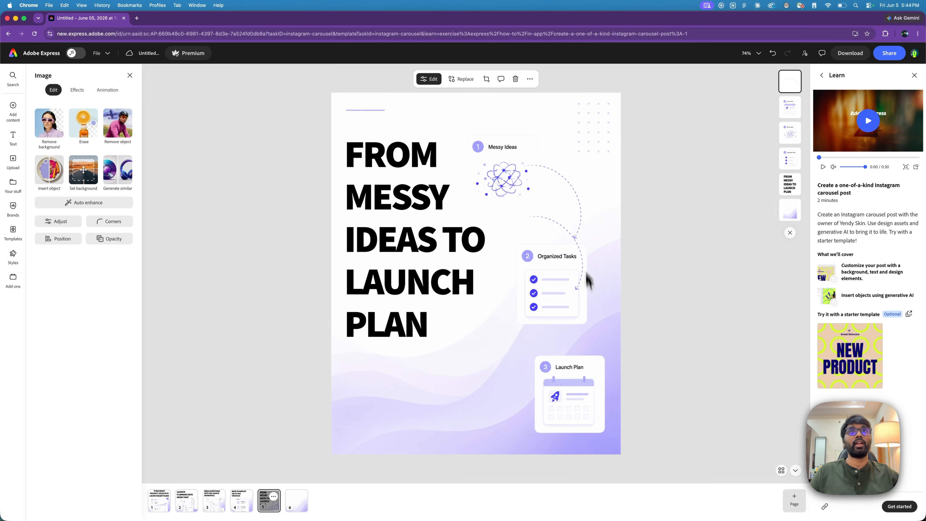
{"action": "left_click_drag", "start_coordinate": [603, 345], "coordinate": [604, 355]}
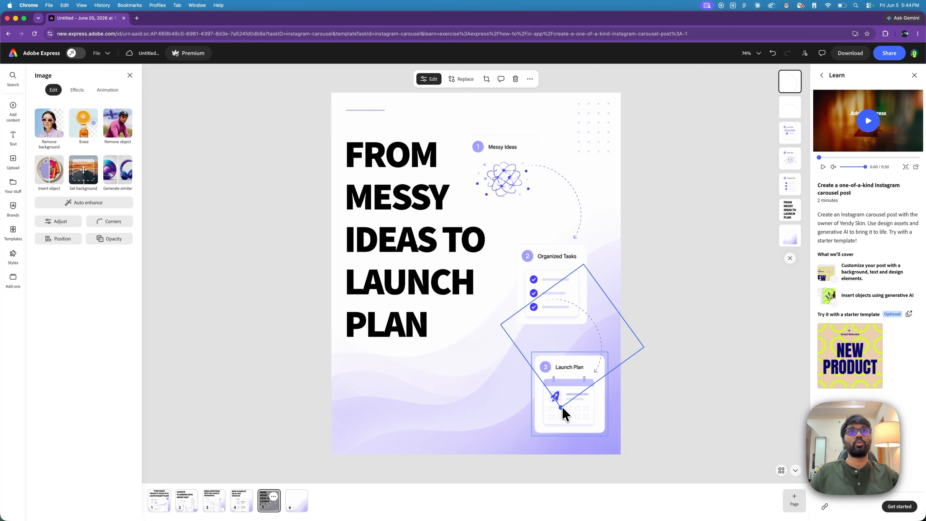
{"action": "left_click_drag", "start_coordinate": [563, 413], "coordinate": [589, 341]}
{"action": "left_click", "coordinate": [668, 317]}
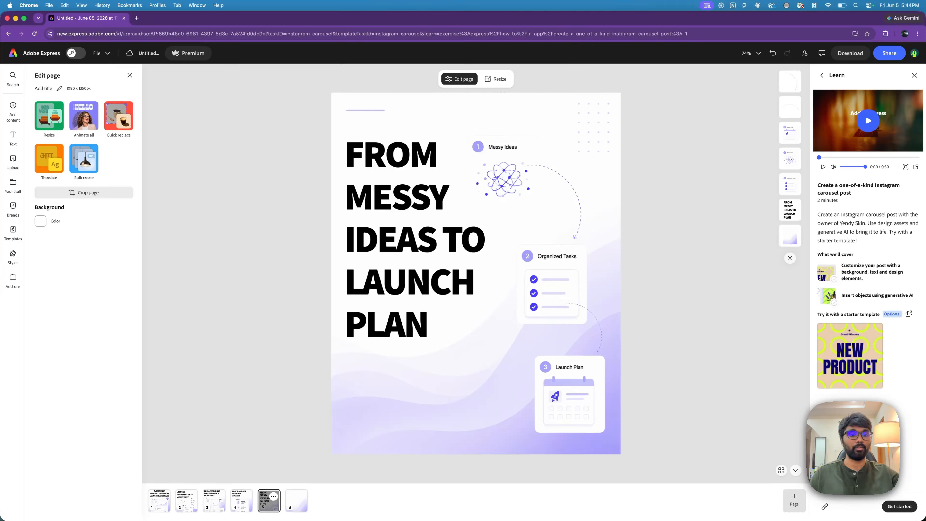
Copy the headline text box from page 4 and paste it onto page 6
{"action": "left_click", "coordinate": [298, 507]}
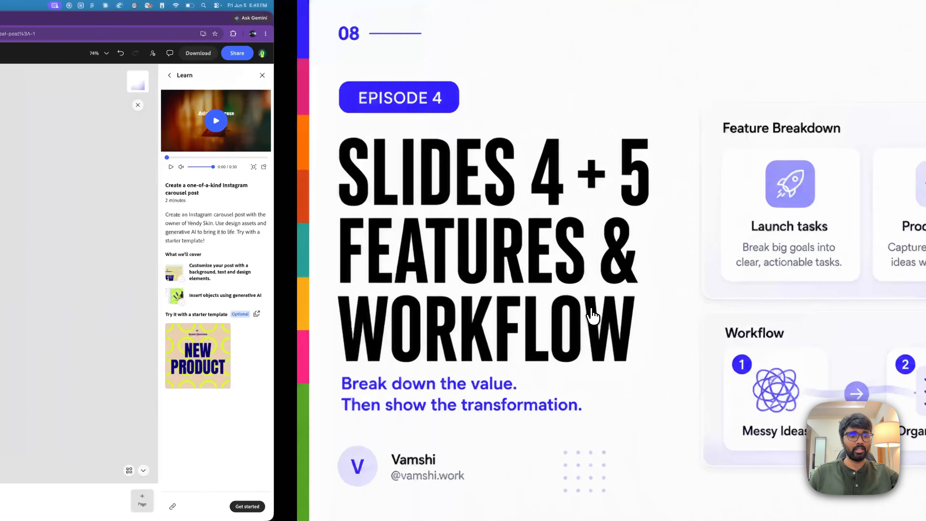
{"action": "key", "text": "Right"}
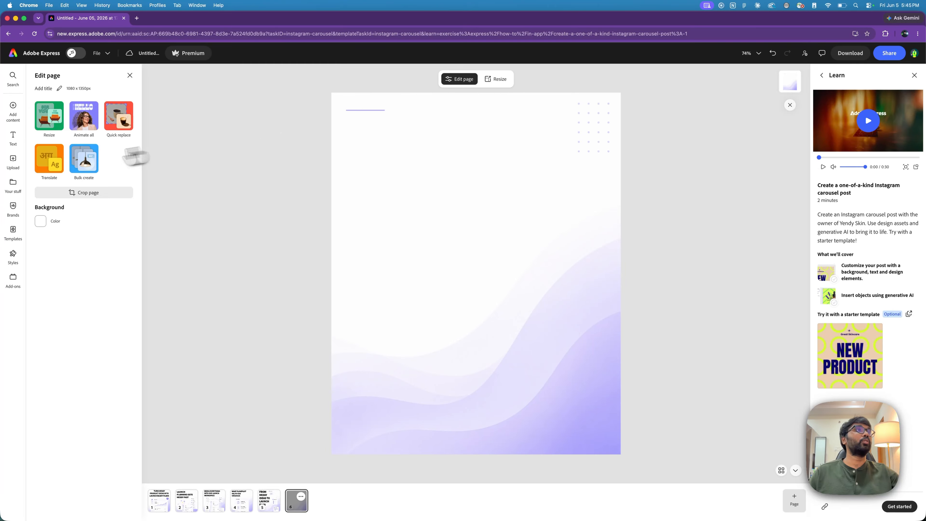
{"action": "left_click", "coordinate": [14, 140]}
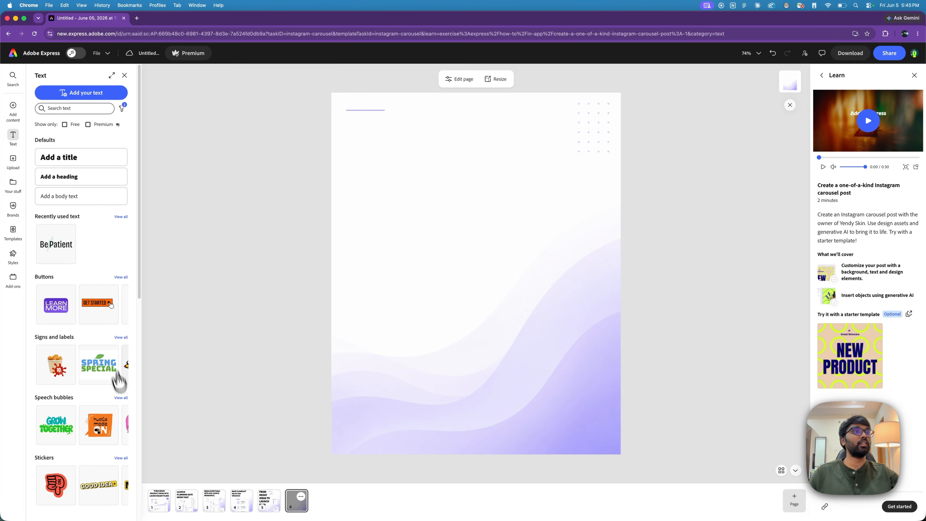
{"action": "left_click", "coordinate": [269, 500]}
{"action": "left_click", "coordinate": [242, 501]}
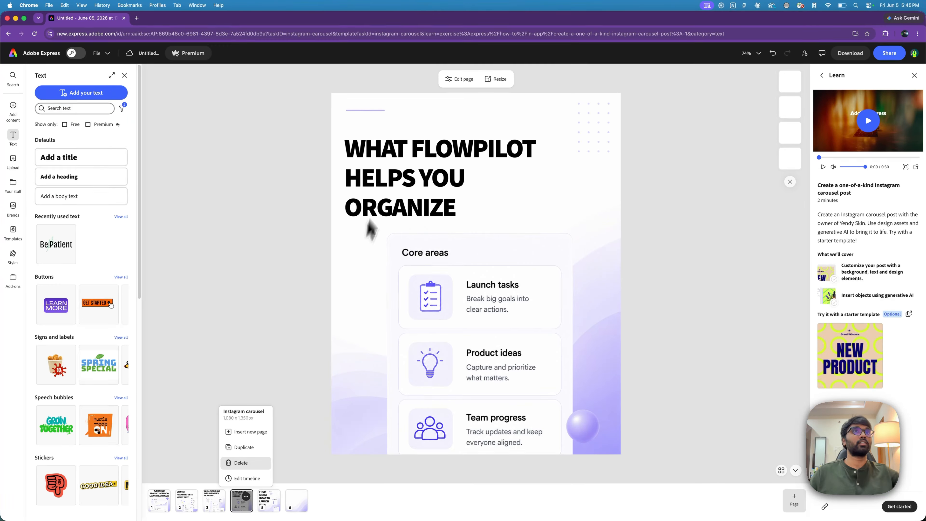
{"action": "left_click", "coordinate": [388, 189]}
{"action": "left_click", "coordinate": [300, 498]}
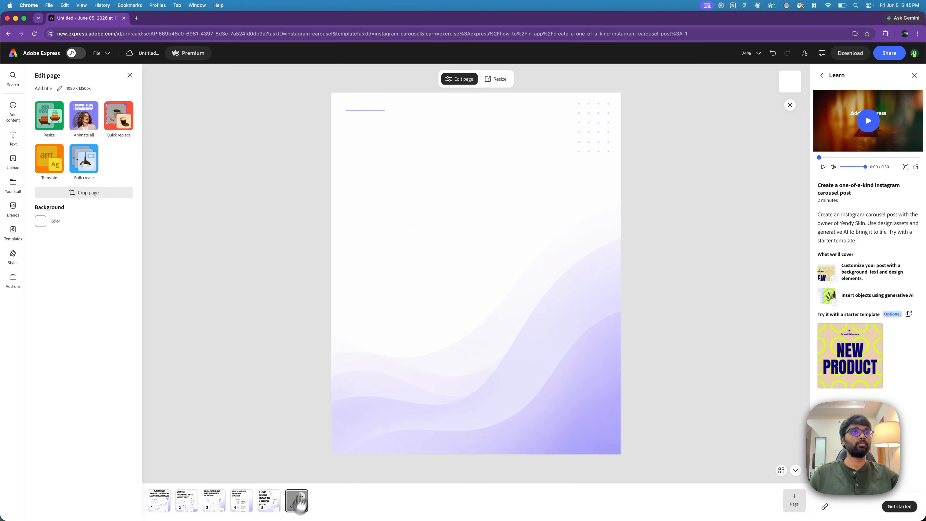
{"action": "left_click", "coordinate": [409, 261]}
{"action": "type", "text": "WHAT FLOWPILOT HELPS YOU ORGANIZE"}
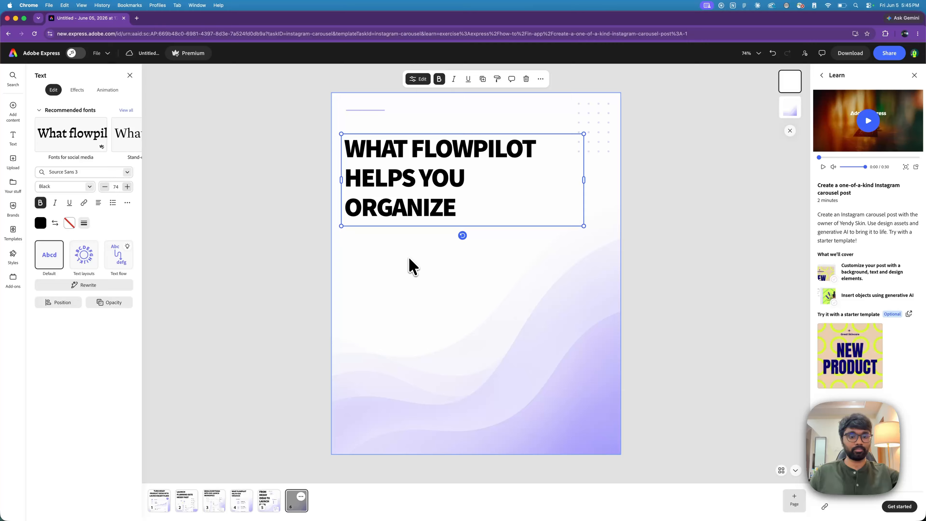
Replace the page 6 headline text with "MOVE FROM SCATTERED TO ORGANISED"
{"action": "double_click", "coordinate": [434, 196]}
{"action": "type", "text": "MO"}
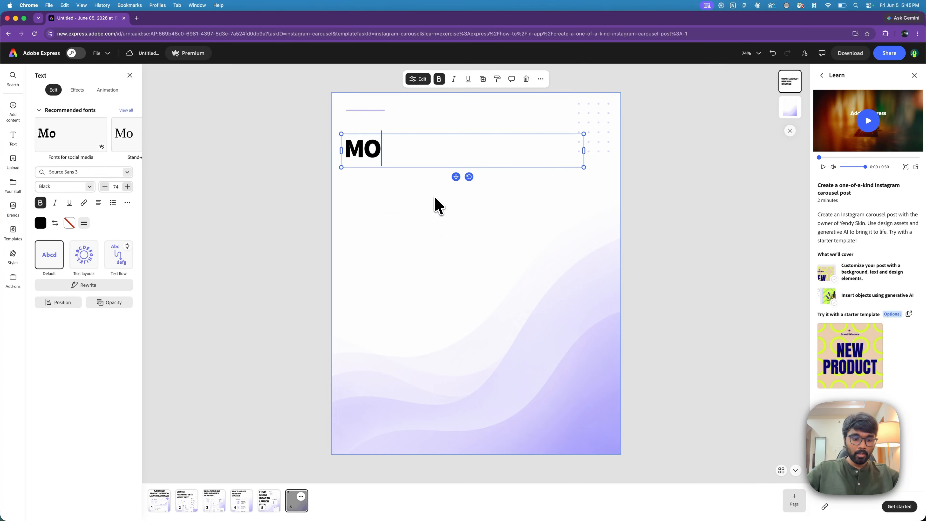
{"action": "type", "text": "VE FROM scta"}
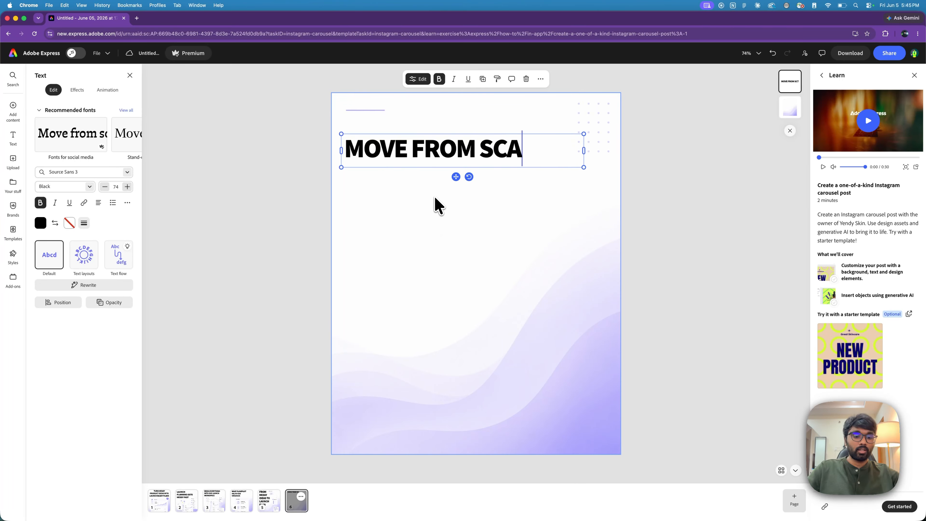
{"action": "type", "text": "ttered to"}
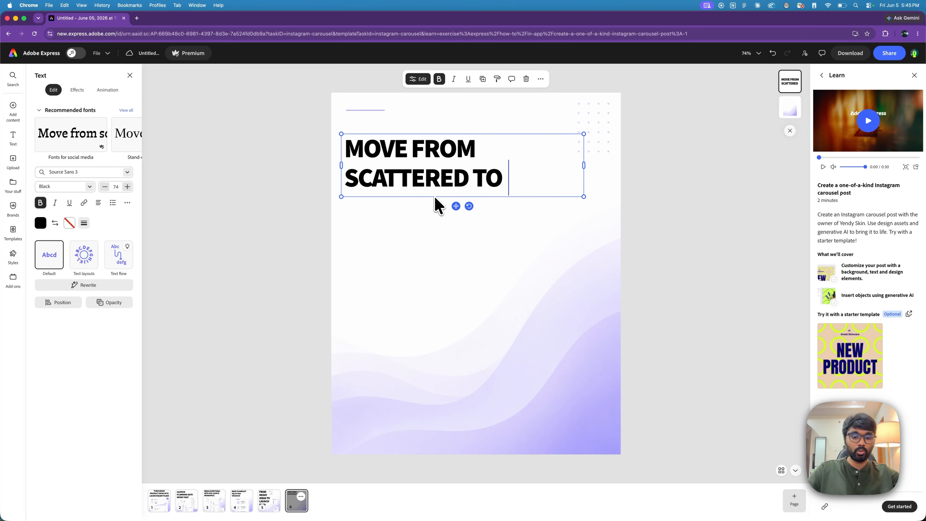
{"action": "type", "text": "organisewd"}
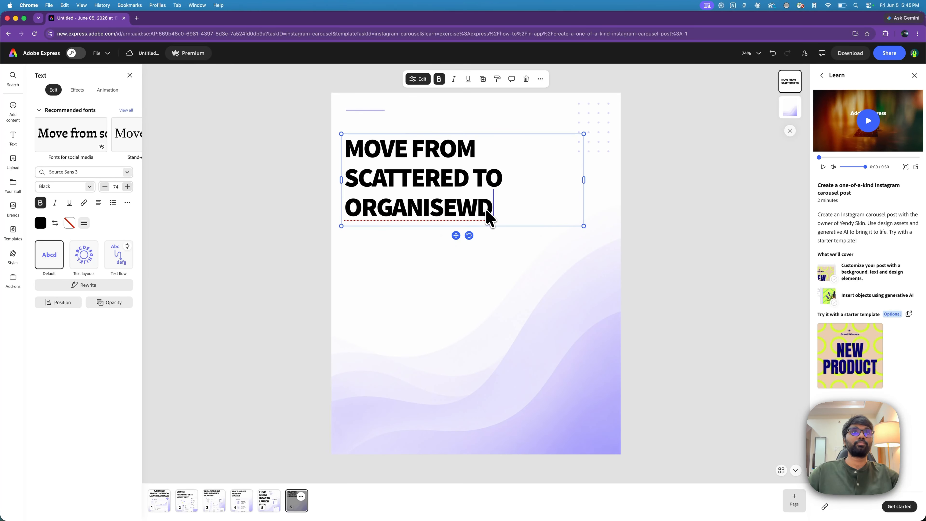
{"action": "key", "text": "BackSpace"}
{"action": "key", "text": "Escape"}
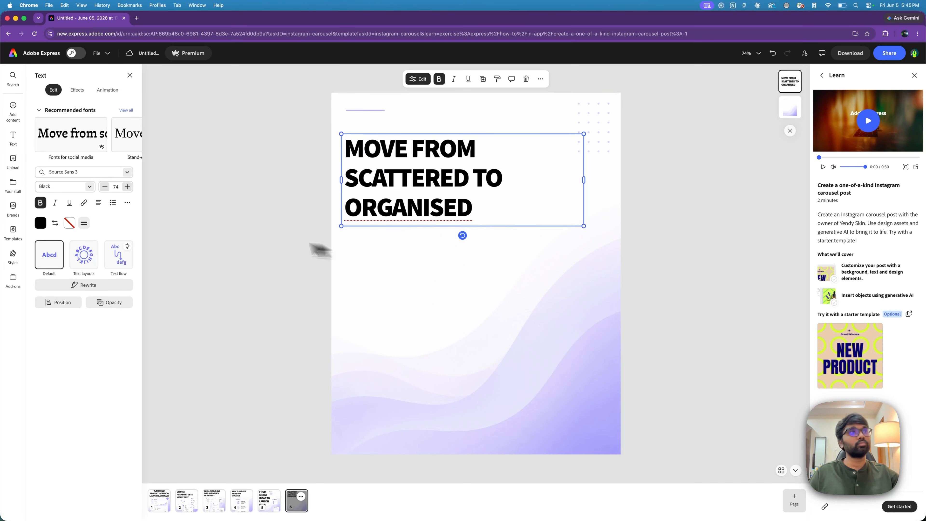
Upload 13.png and 14.png from the UI components folder to page 6
{"action": "left_click", "coordinate": [13, 163]}
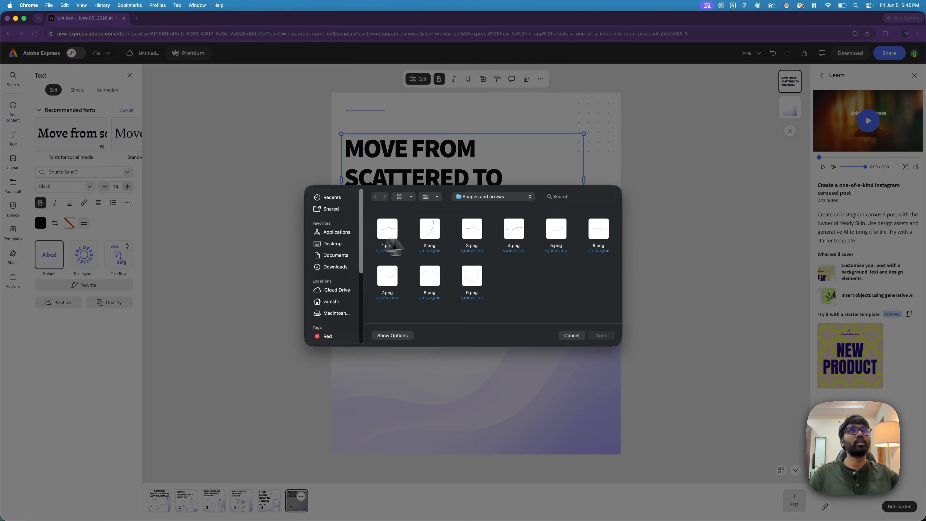
{"action": "left_click", "coordinate": [481, 197]}
{"action": "left_click", "coordinate": [482, 205]}
{"action": "left_click", "coordinate": [490, 197]}
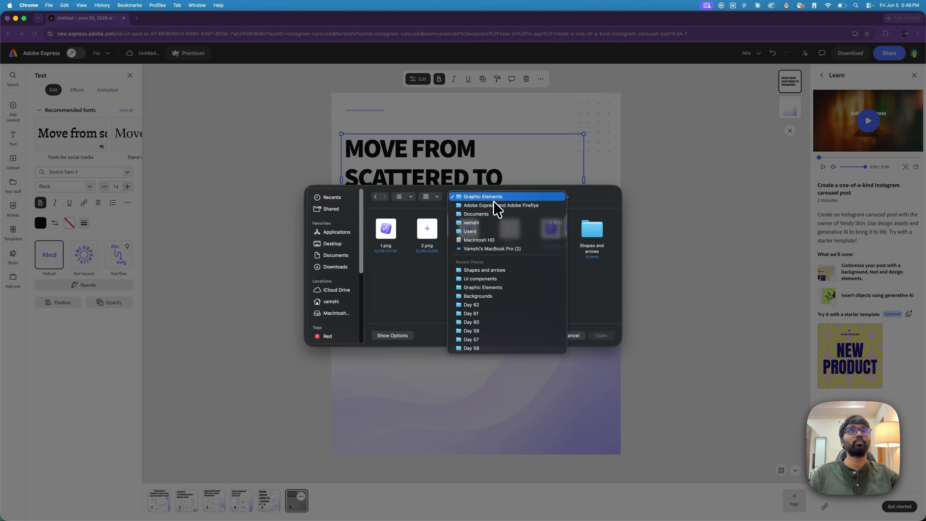
{"action": "left_click", "coordinate": [498, 205]}
{"action": "double_click", "coordinate": [474, 229]}
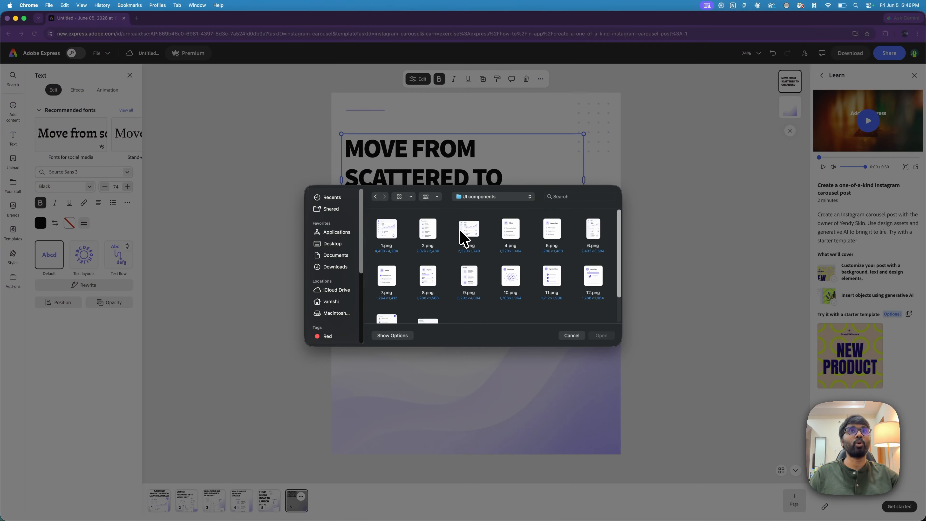
{"action": "scroll", "coordinate": [516, 268], "scroll_direction": "down", "scroll_amount": 2}
{"action": "left_click", "coordinate": [393, 294]}
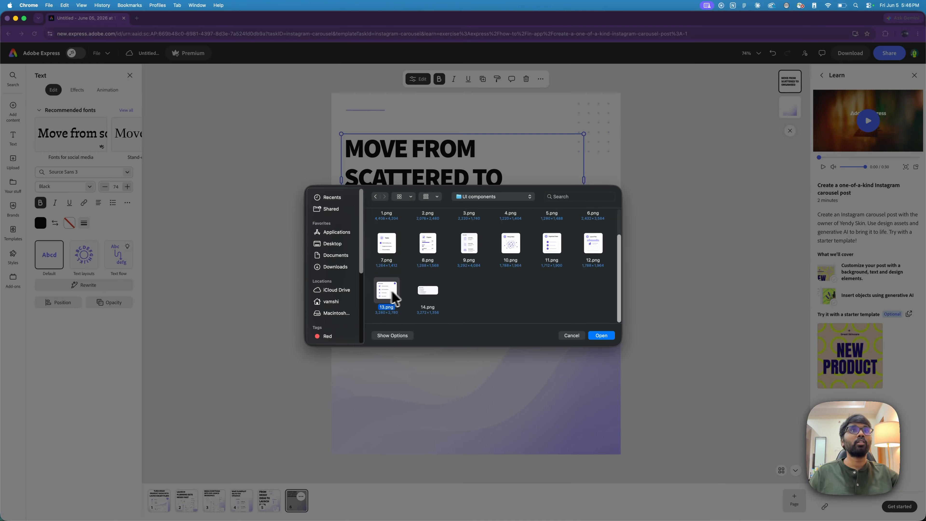
{"action": "left_click", "coordinate": [423, 294], "text": "super"}
{"action": "left_click", "coordinate": [598, 336]}
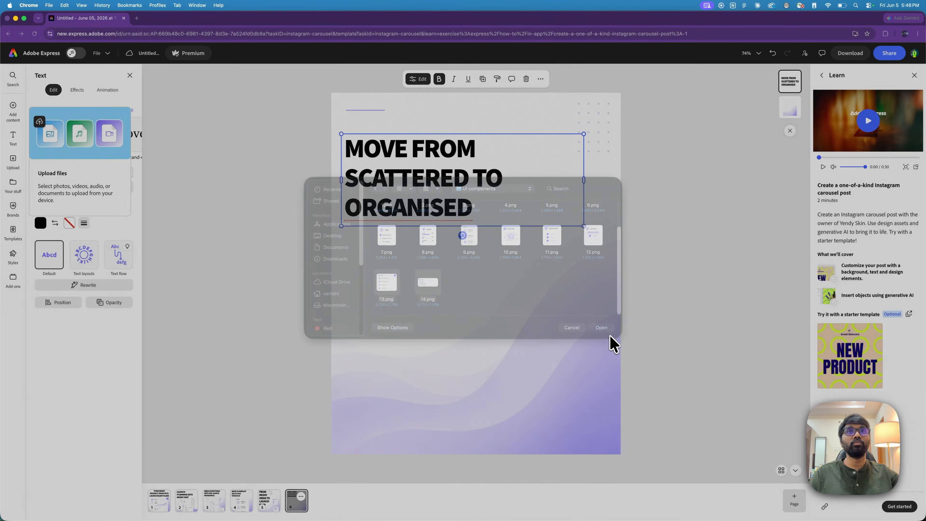
Shrink the "What changes" card and place it under the page 6 headline, moving the "Why it works" card toward the page's lower edge
{"action": "left_click", "coordinate": [489, 314]}
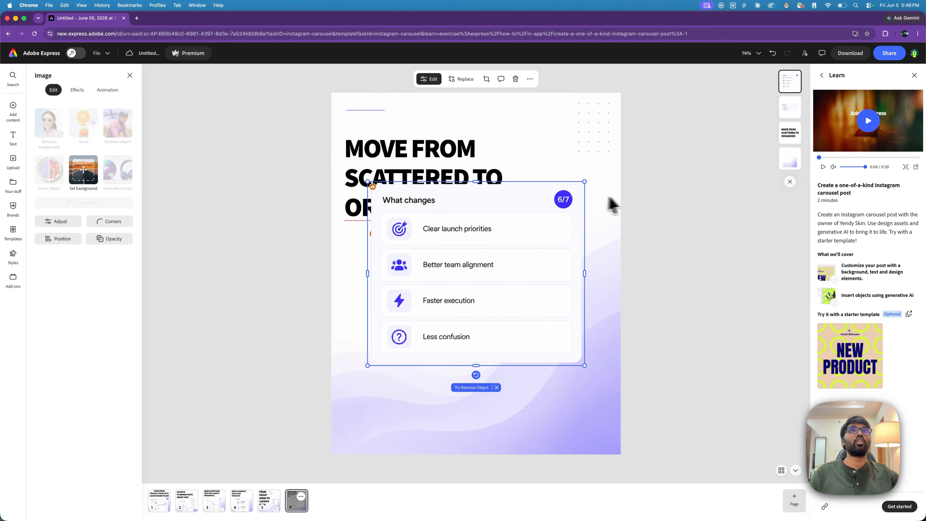
{"action": "left_click_drag", "start_coordinate": [586, 182], "coordinate": [534, 223]}
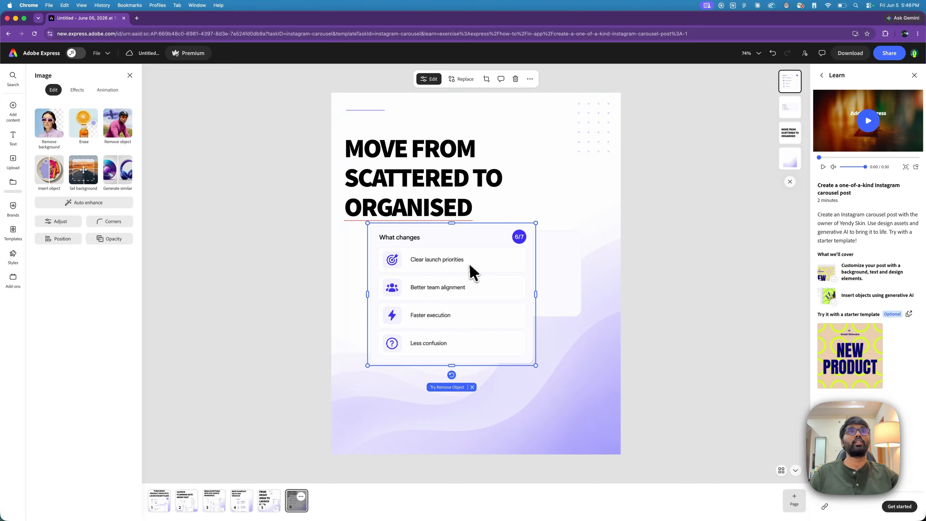
{"action": "left_click_drag", "start_coordinate": [470, 264], "coordinate": [594, 186]}
{"action": "left_click", "coordinate": [432, 261]}
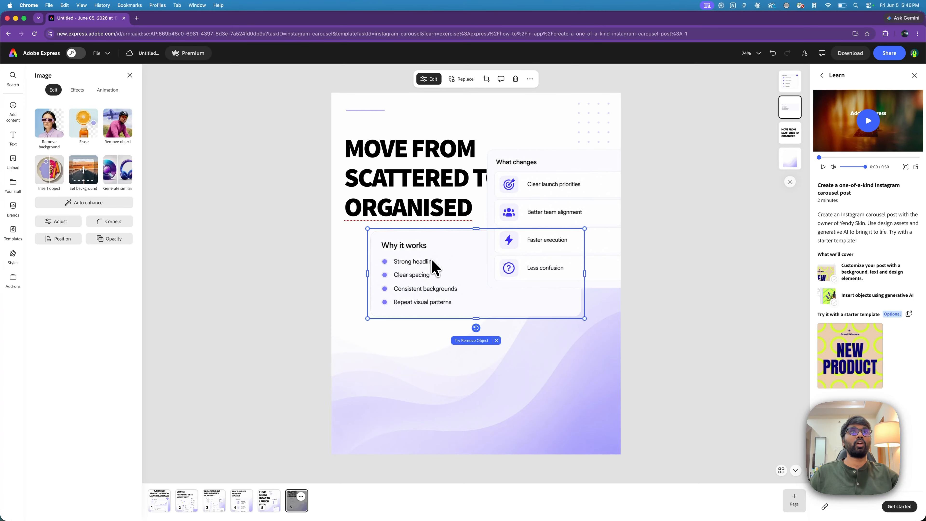
{"action": "left_click_drag", "start_coordinate": [432, 261], "coordinate": [434, 385]}
{"action": "left_click_drag", "start_coordinate": [527, 233], "coordinate": [468, 325]}
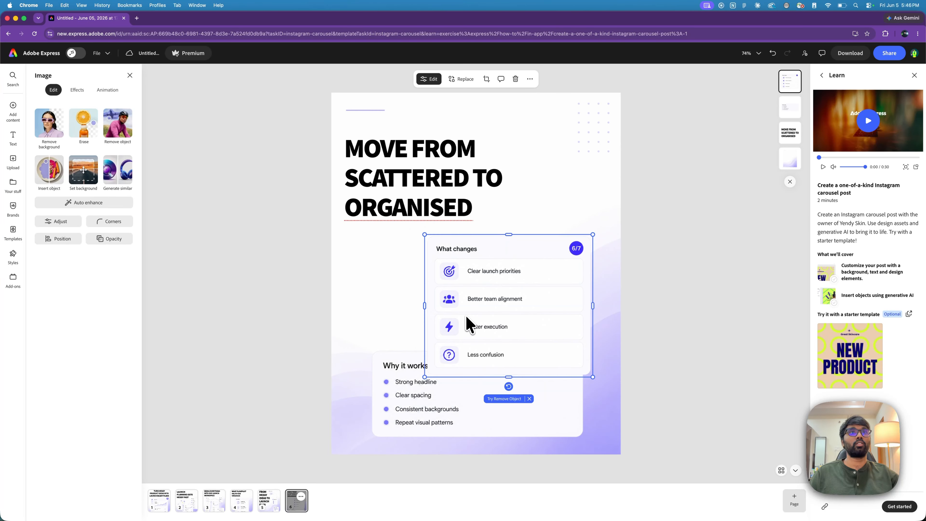
Delete the "Why it works" card from page 6 and shift the headline slightly down
{"action": "left_click", "coordinate": [431, 401]}
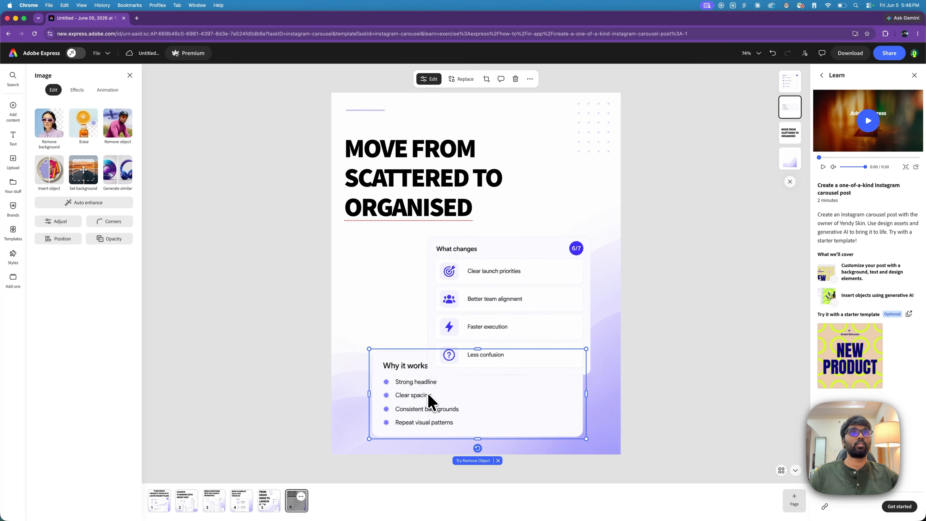
{"action": "key", "text": "Delete"}
{"action": "left_click", "coordinate": [445, 168]}
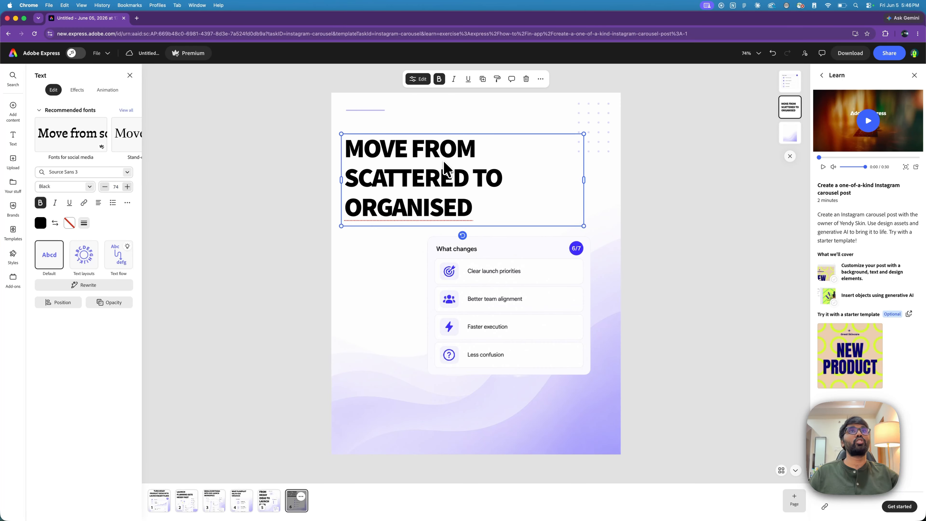
{"action": "left_click_drag", "start_coordinate": [412, 181], "coordinate": [441, 234]}
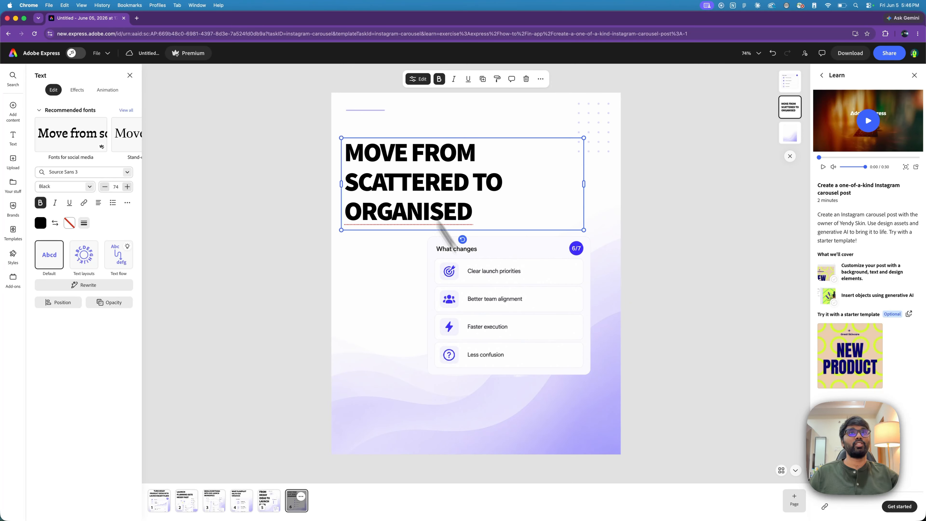
Enlarge the "What changes" card proportionally and position it to fill the space below the page 6 headline
{"action": "left_click", "coordinate": [481, 292]}
{"action": "left_click_drag", "start_coordinate": [509, 377], "coordinate": [501, 449]}
{"action": "key", "text": "super+z"}
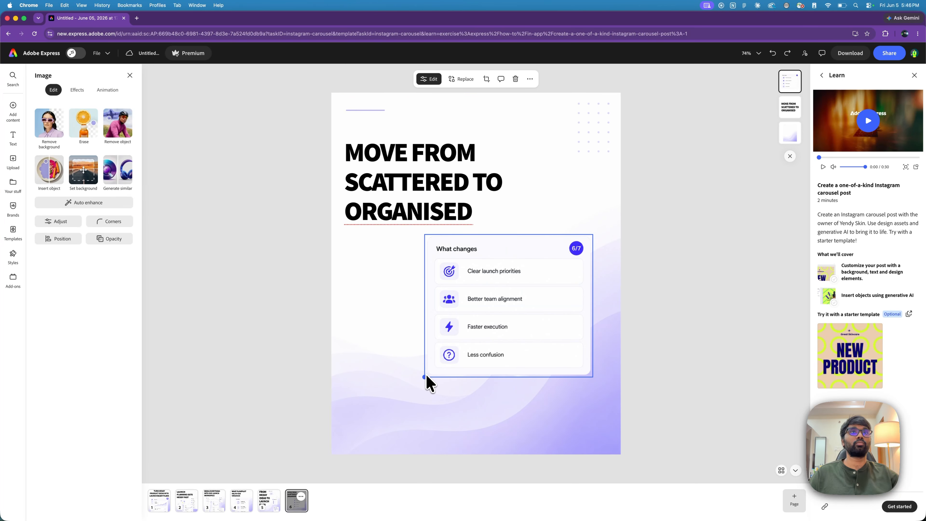
{"action": "left_click_drag", "start_coordinate": [426, 378], "coordinate": [379, 456]}
{"action": "mouse_move", "coordinate": [485, 363]}
{"action": "left_mouse_down"}
{"action": "mouse_move", "coordinate": [492, 395]}
{"action": "mouse_move", "coordinate": [487, 379]}
{"action": "left_mouse_up"}
Increase the page 6 headline's font size to 84
{"action": "left_click", "coordinate": [431, 195]}
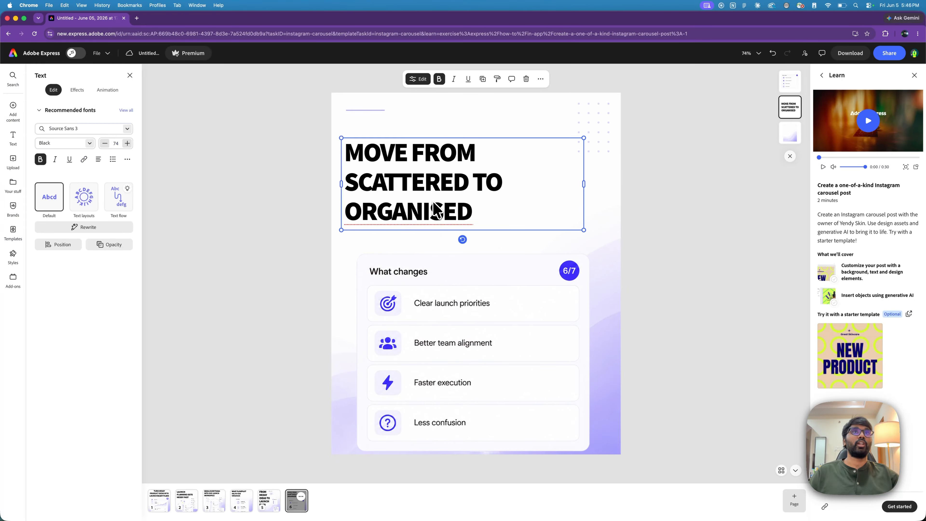
{"action": "left_click", "coordinate": [128, 187]}
{"action": "left_click", "coordinate": [127, 187]}
{"action": "left_click", "coordinate": [128, 187]}
{"action": "left_click", "coordinate": [127, 187]}
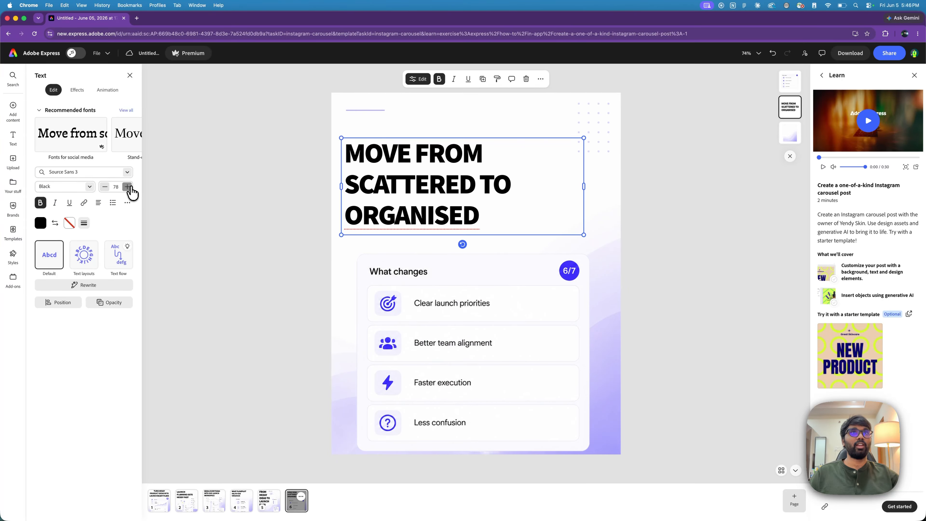
{"action": "left_click", "coordinate": [127, 187]}
{"action": "left_click", "coordinate": [127, 187]}
{"action": "left_click", "coordinate": [128, 187]}
{"action": "left_click", "coordinate": [127, 186]}
{"action": "left_click", "coordinate": [127, 187]}
{"action": "left_click", "coordinate": [127, 187]}
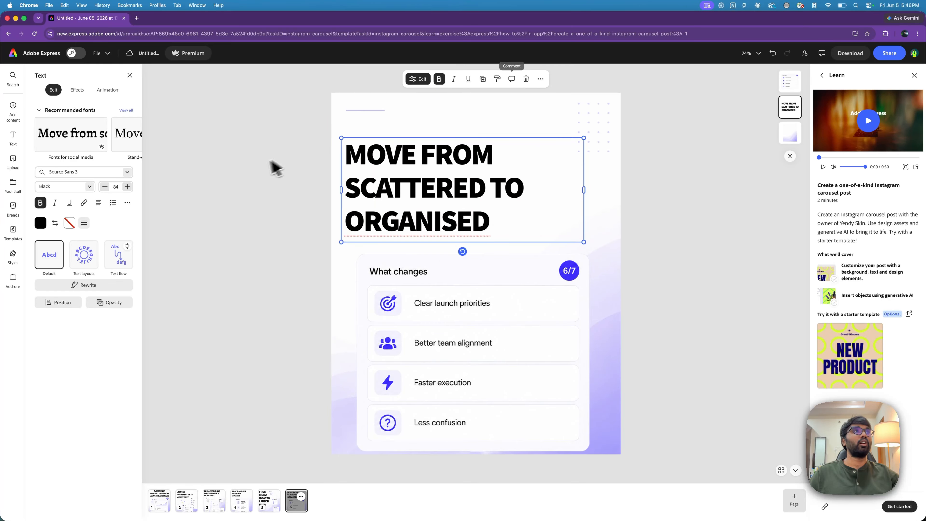
Center-align the headline and center it on the page, moving it slightly up together with the "What changes" card
{"action": "left_click", "coordinate": [98, 203]}
{"action": "left_click", "coordinate": [98, 202]}
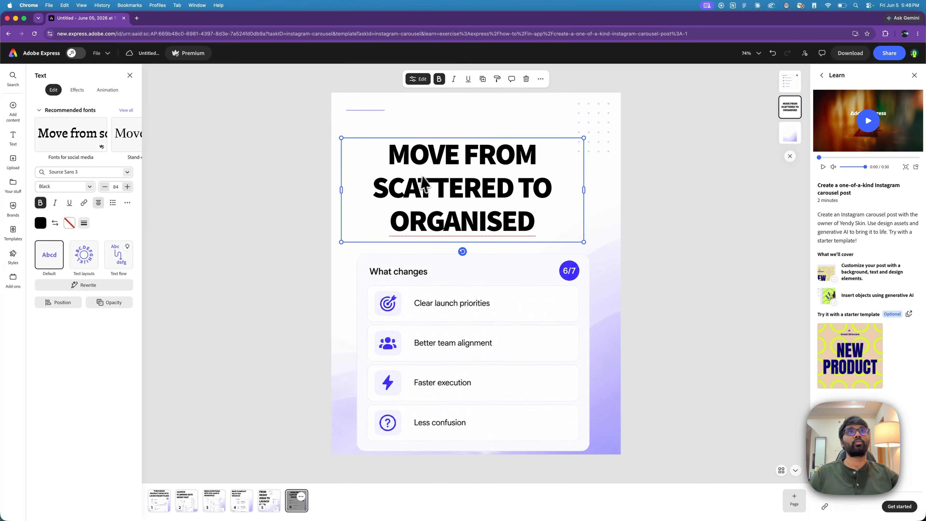
{"action": "left_click_drag", "start_coordinate": [423, 186], "coordinate": [441, 179]}
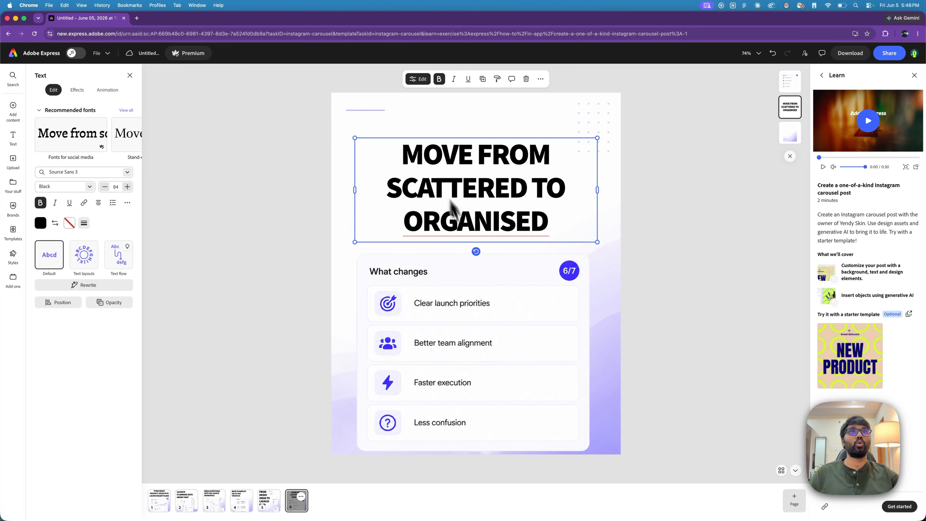
{"action": "left_click", "coordinate": [482, 282], "text": "shift"}
{"action": "left_click_drag", "start_coordinate": [482, 282], "coordinate": [486, 272]}
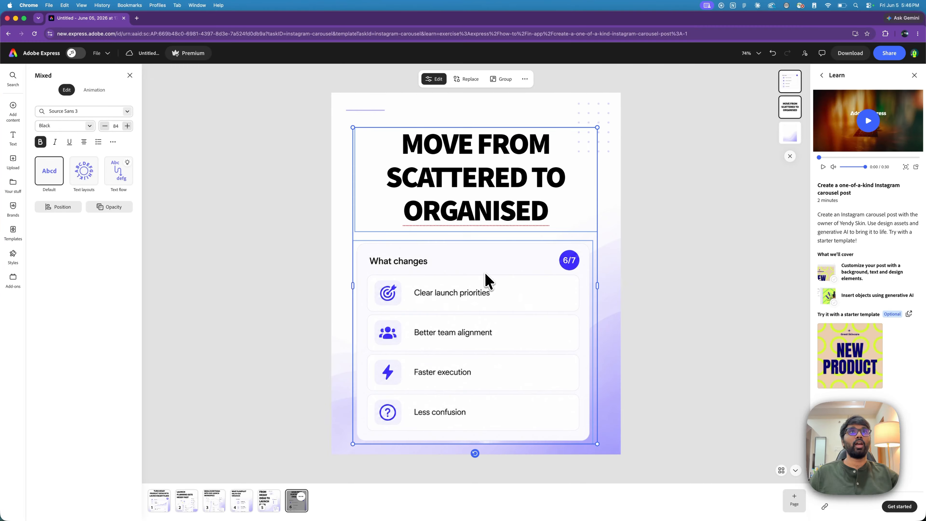
Correct the headline's "ORGANISED" to "ORGANIZED" and append "IN 4 WEEKS"
{"action": "left_click", "coordinate": [500, 215]}
{"action": "left_click", "coordinate": [500, 215]}
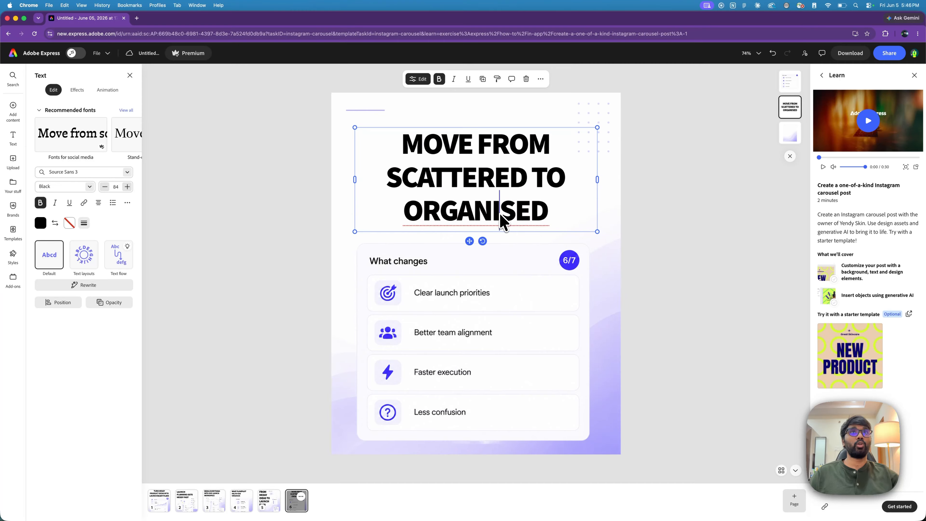
{"action": "right_click", "coordinate": [502, 219]}
{"action": "left_click", "coordinate": [516, 226]}
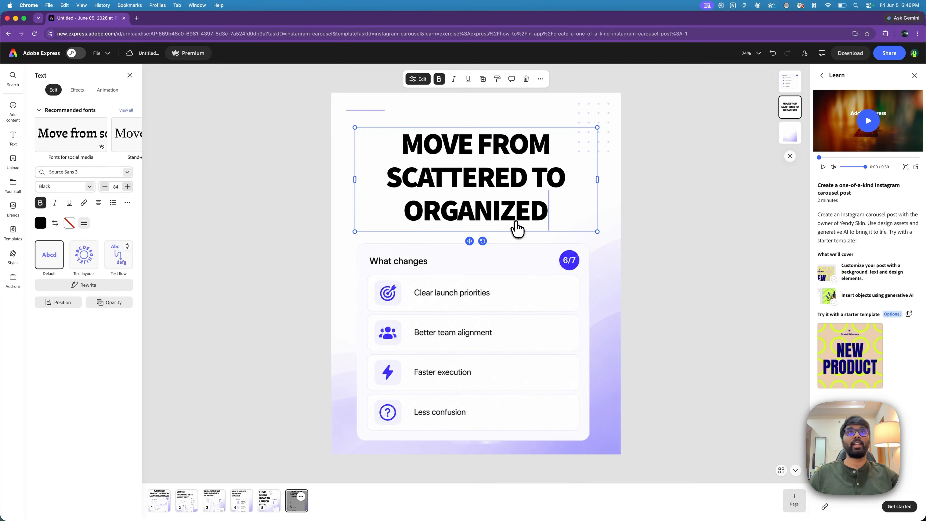
{"action": "type", "text": "IN 44 WEEKS"}
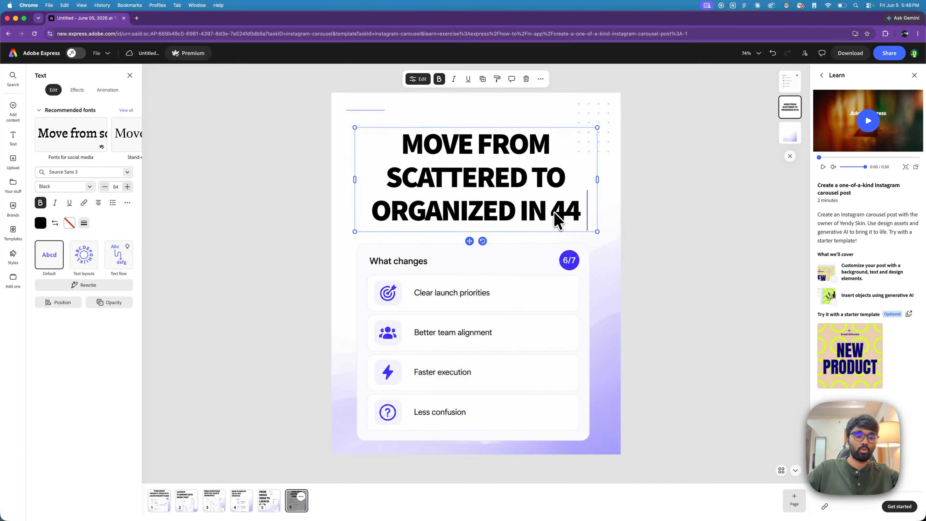
{"action": "left_click", "coordinate": [583, 210]}
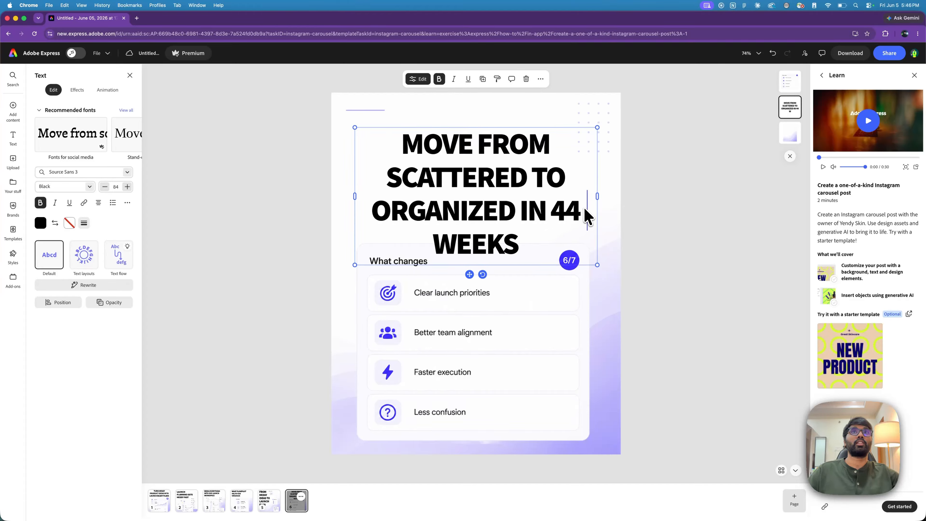
{"action": "key", "text": "BackSpace"}
{"action": "key", "text": "BackSpace"}
{"action": "key", "text": "Escape"}
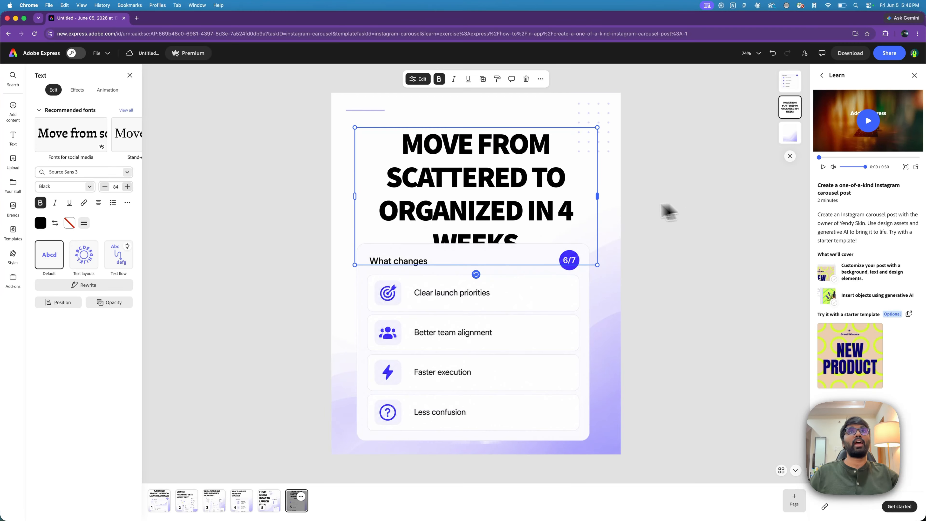
Reduce the headline's font size until "ORGANIZED IN 4 WEEKS" fits on one line above the card
{"action": "left_click", "coordinate": [105, 186]}
{"action": "left_click", "coordinate": [104, 187]}
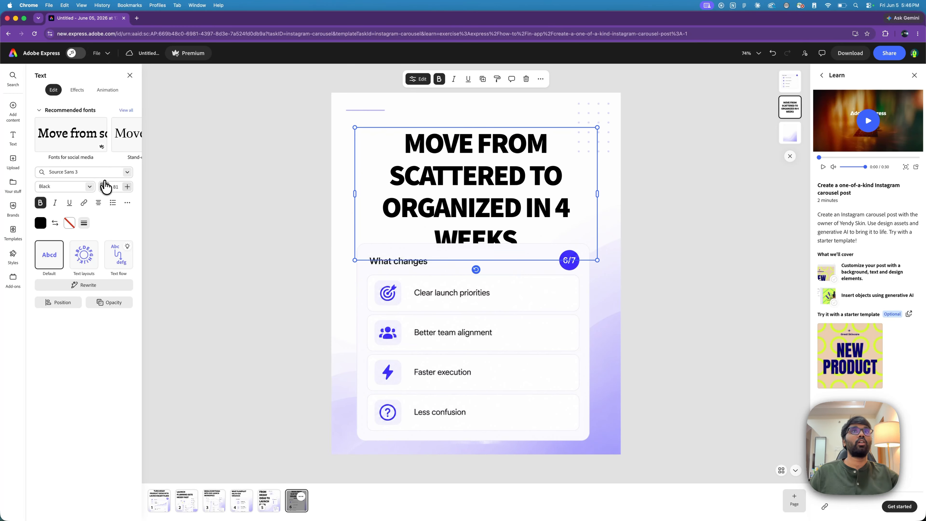
{"action": "left_click", "coordinate": [104, 187]}
{"action": "left_click", "coordinate": [104, 187]}
{"action": "left_click", "coordinate": [105, 186]}
{"action": "left_click", "coordinate": [698, 233]}
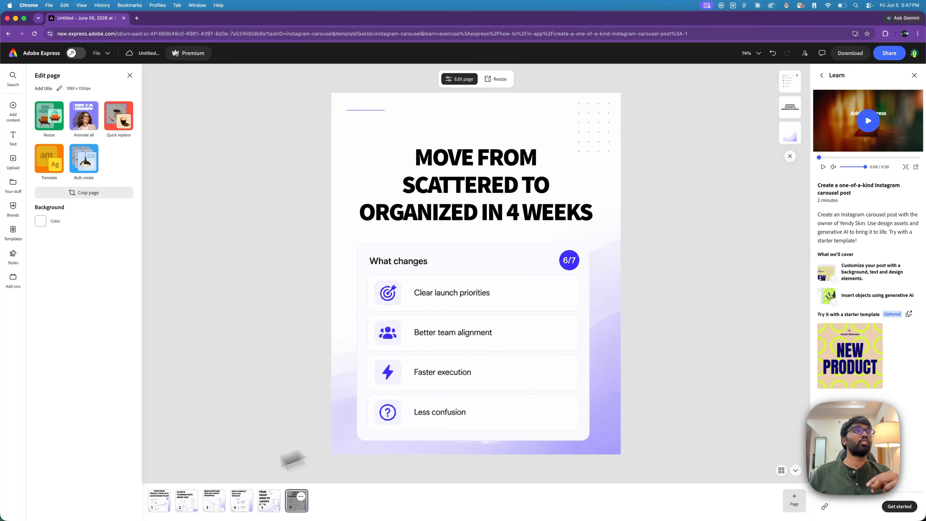
Review the carousel's layout and visual flow from page 1 through page 3
{"action": "left_click", "coordinate": [156, 499]}
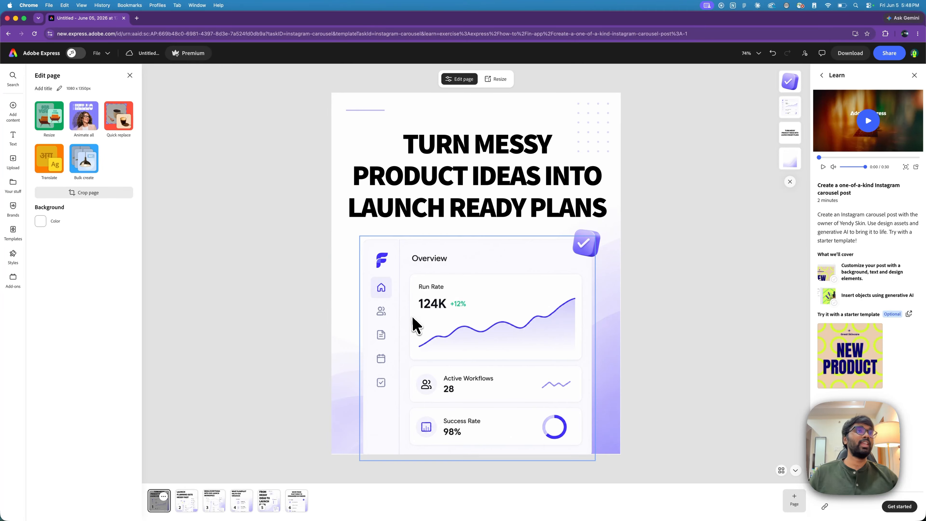
{"action": "scroll", "coordinate": [414, 324], "scroll_direction": "right", "scroll_amount": 10}
{"action": "scroll", "coordinate": [413, 325], "scroll_direction": "left", "scroll_amount": 15}
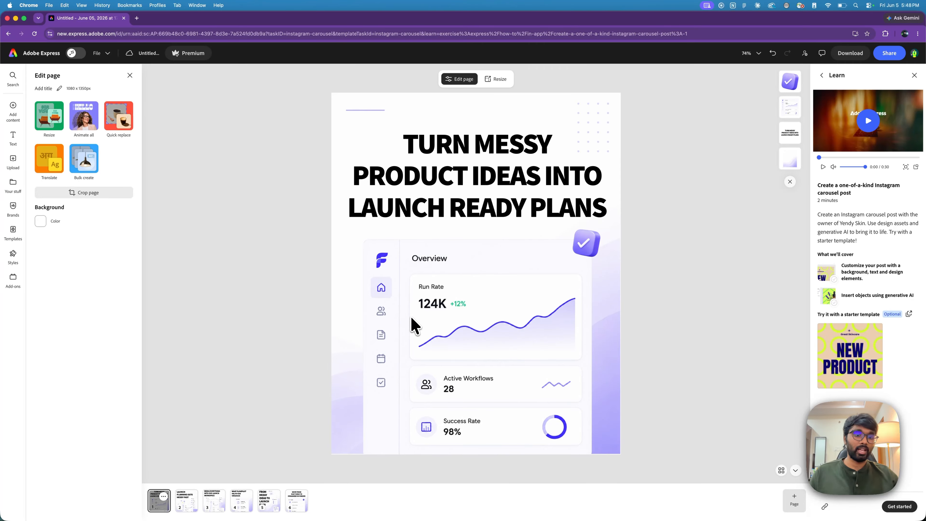
{"action": "scroll", "coordinate": [412, 319], "scroll_direction": "right", "scroll_amount": 6}
{"action": "scroll", "coordinate": [413, 324], "scroll_direction": "right", "scroll_amount": 6}
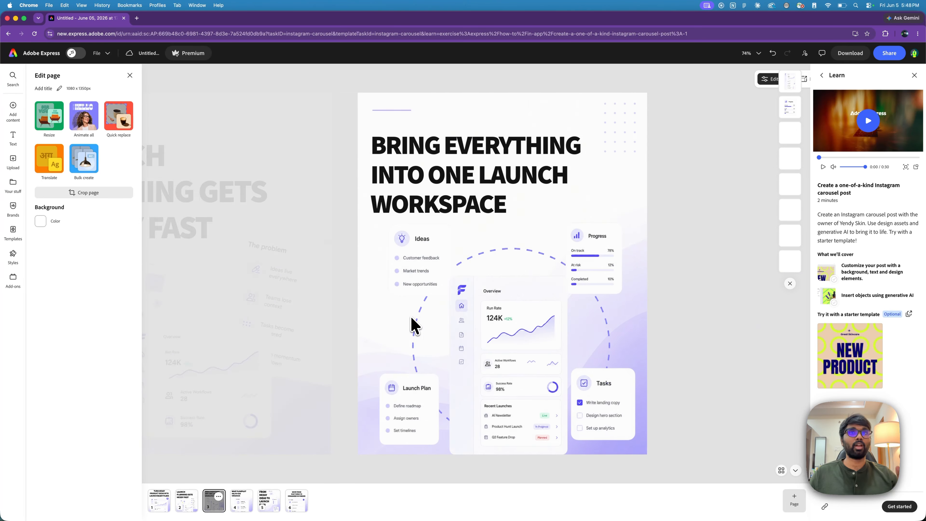
{"action": "scroll", "coordinate": [412, 326], "scroll_direction": "left", "scroll_amount": 12}
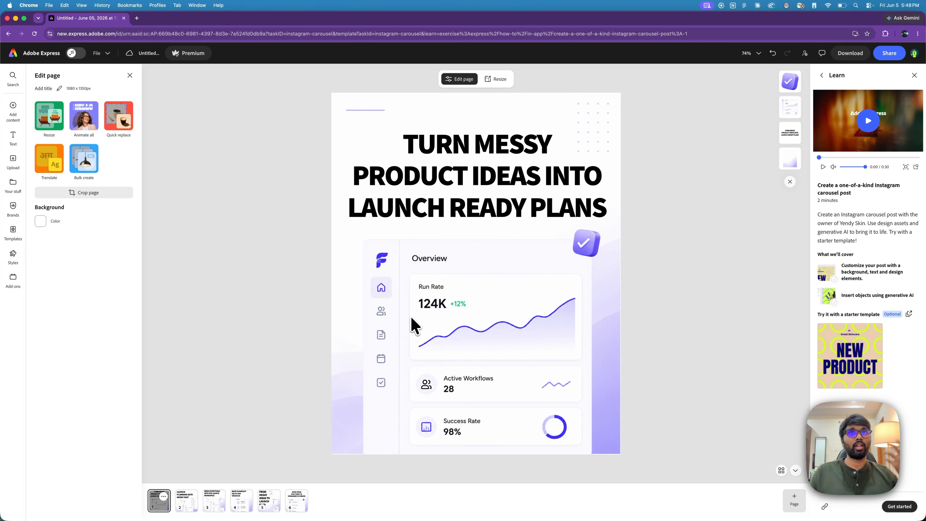
{"action": "scroll", "coordinate": [413, 324], "scroll_direction": "right", "scroll_amount": 12}
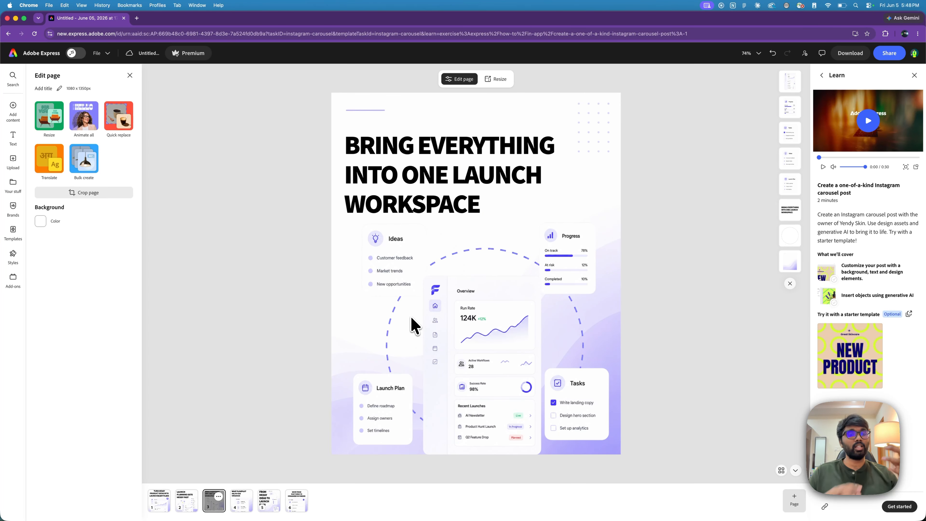